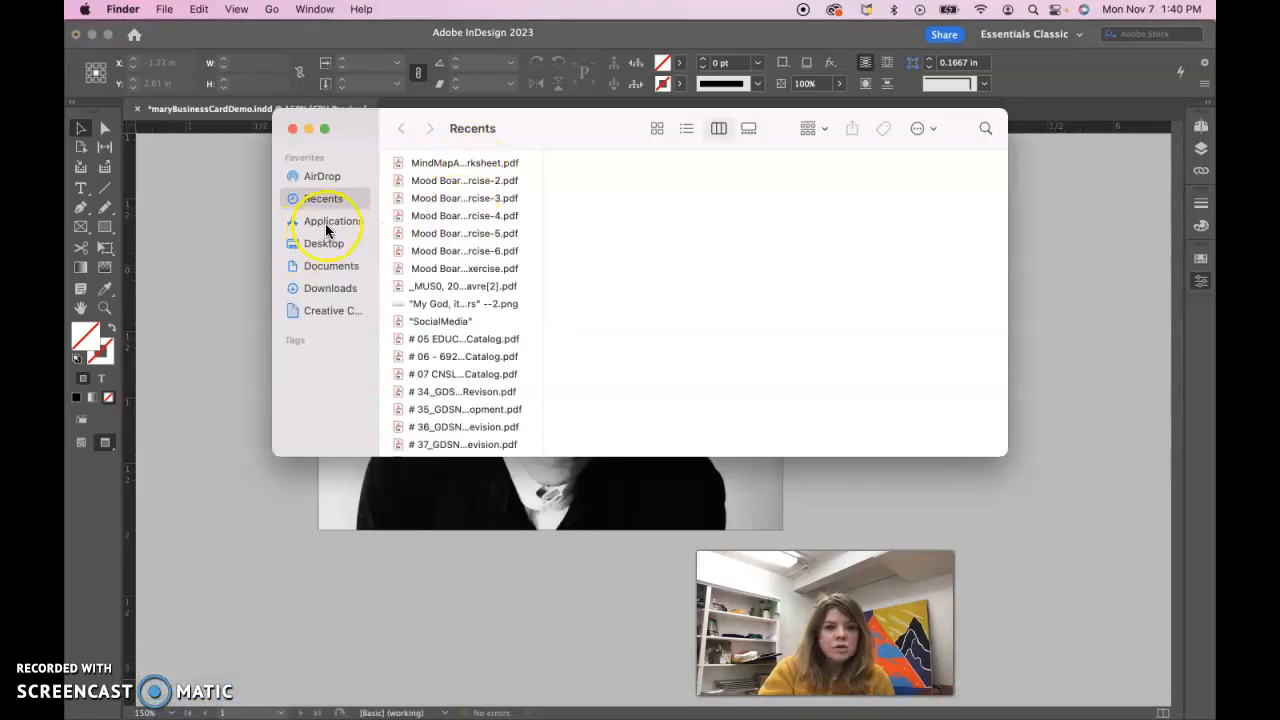
# Step: Launch Adobe Illustrator 2023 from the Applications folder and keep it in the Dock
pyautogui.click(327, 222)
pyautogui.click(435, 215)
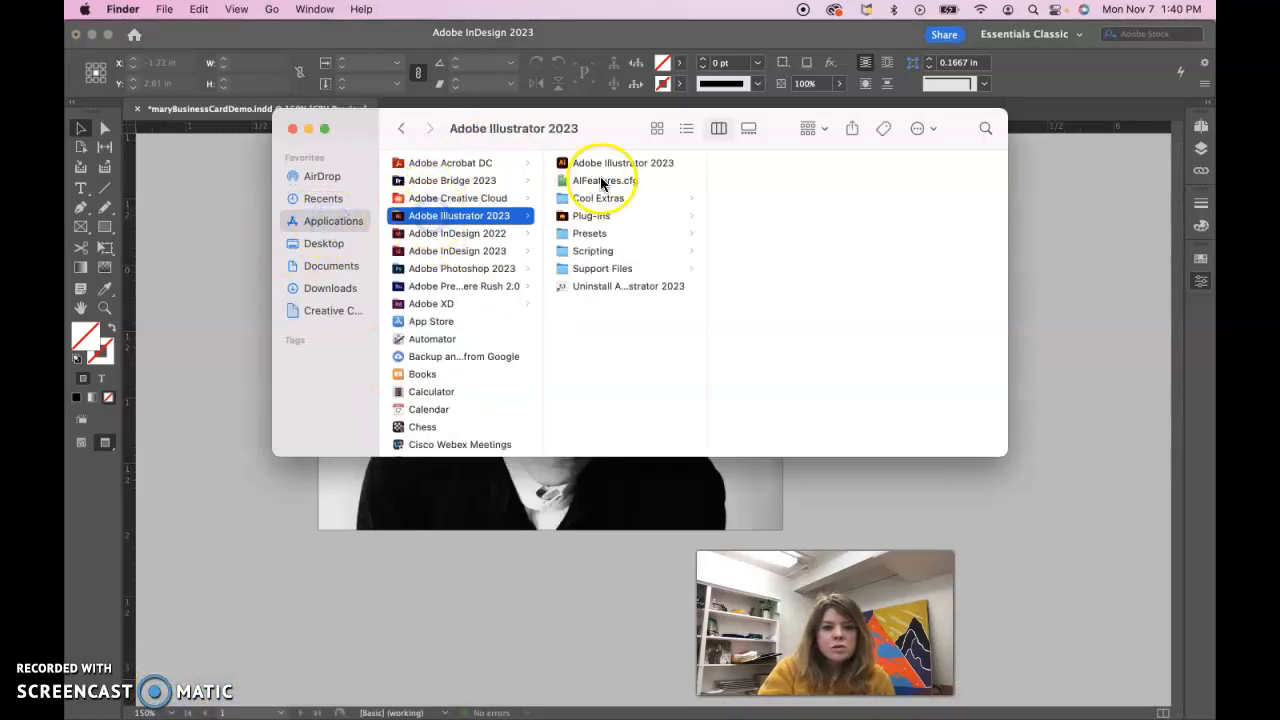
pyautogui.click(592, 164)
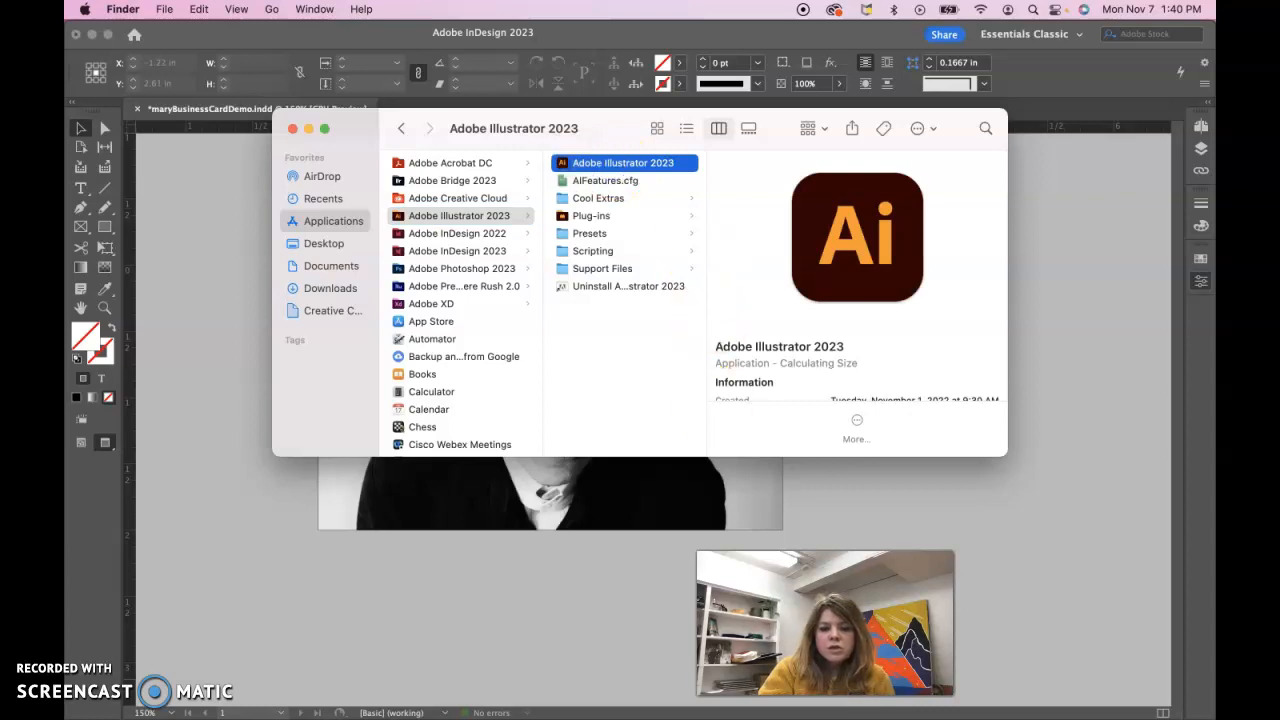
pyautogui.click(968, 688)
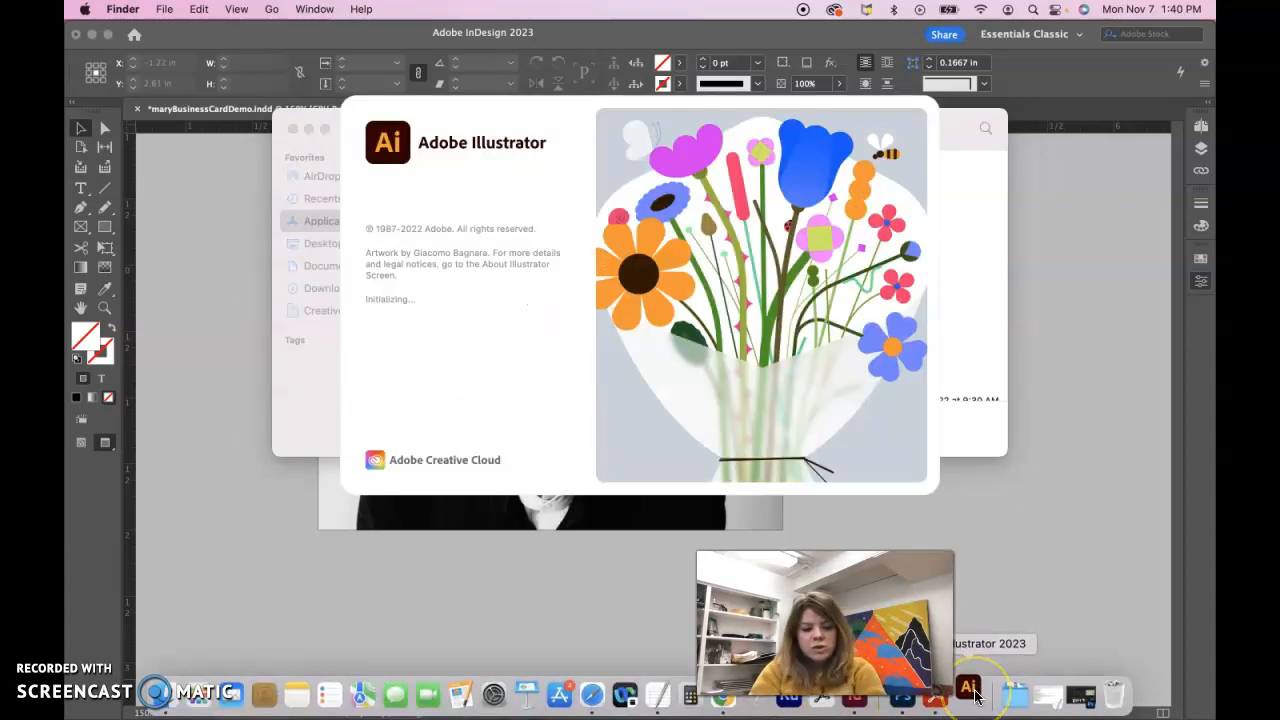
pyautogui.rightClick(976, 696)
pyautogui.moveTo(986, 575)
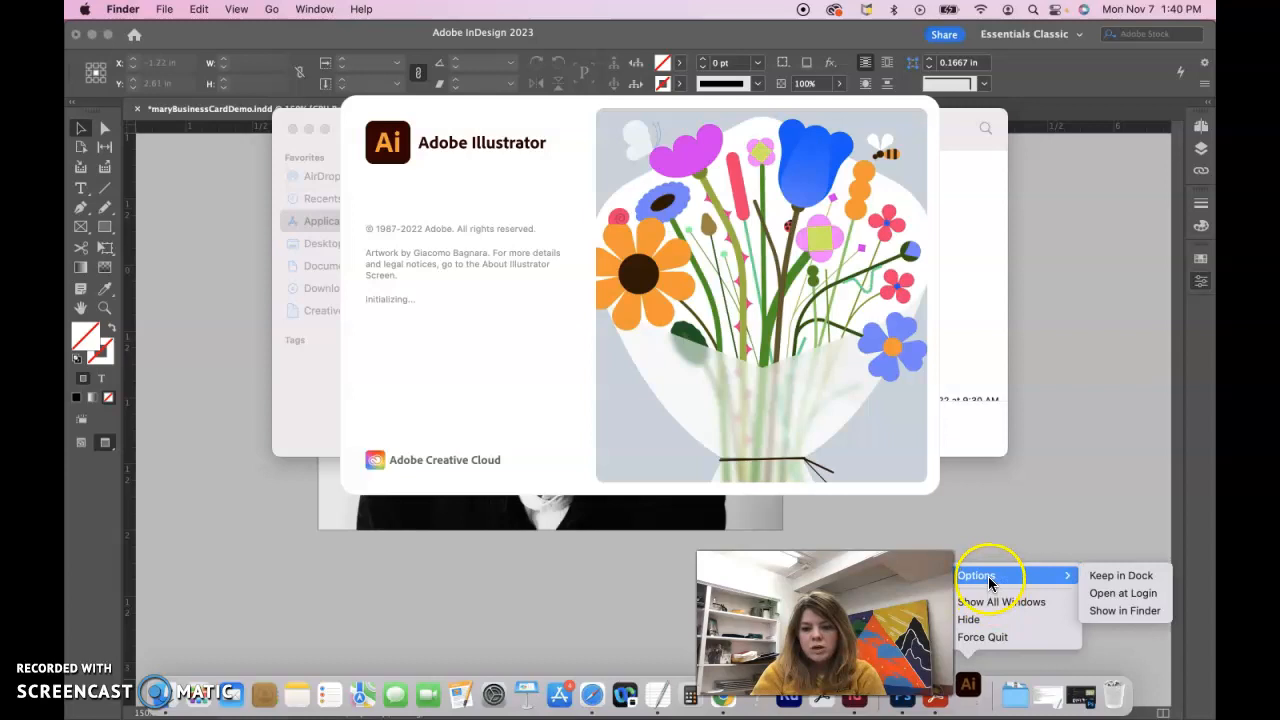
pyautogui.click(1110, 576)
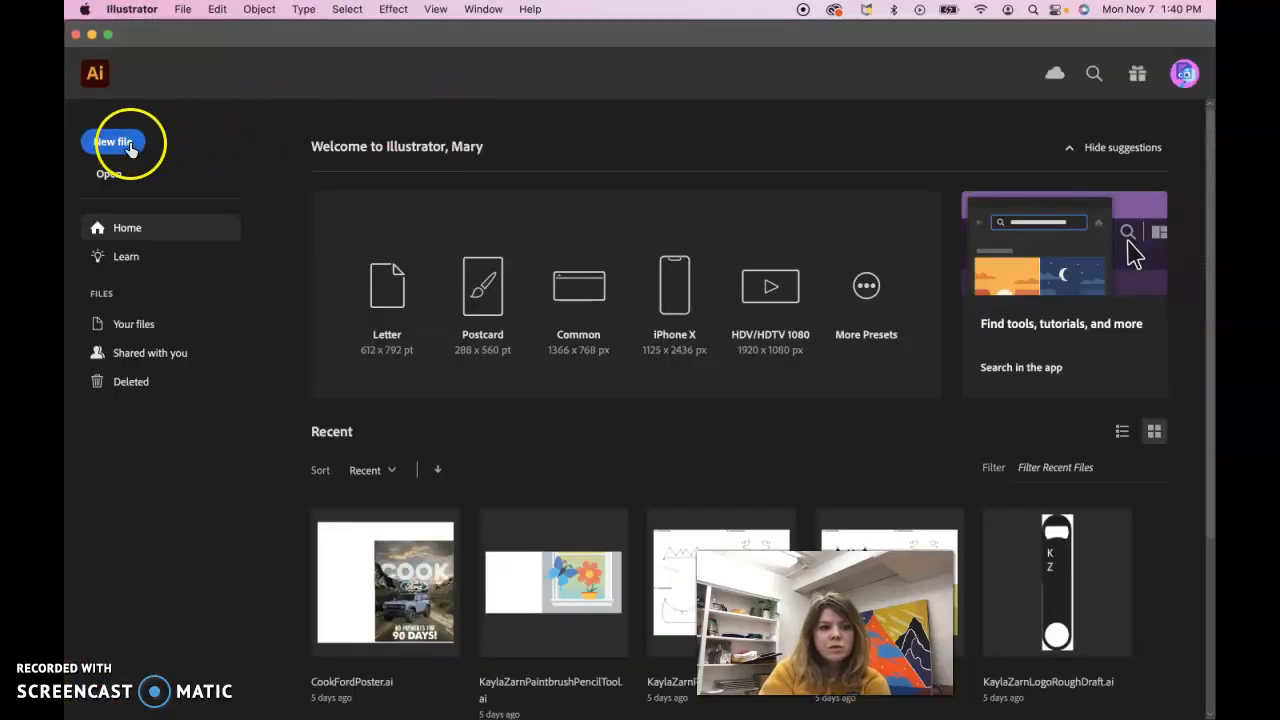
# Step: Create a new document from the Letter print preset in inches, 8.5 x 11 in, with CMYK color and 300 ppi raster effects
pyautogui.click(127, 148)
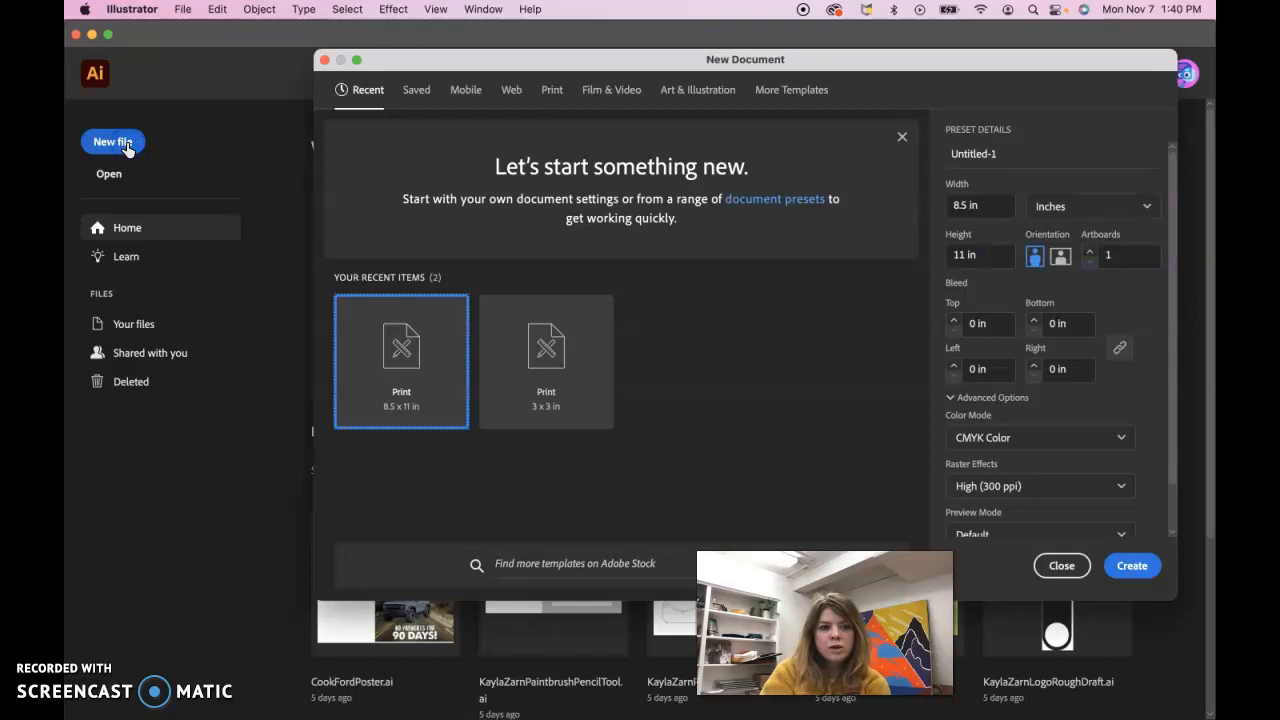
pyautogui.click(552, 93)
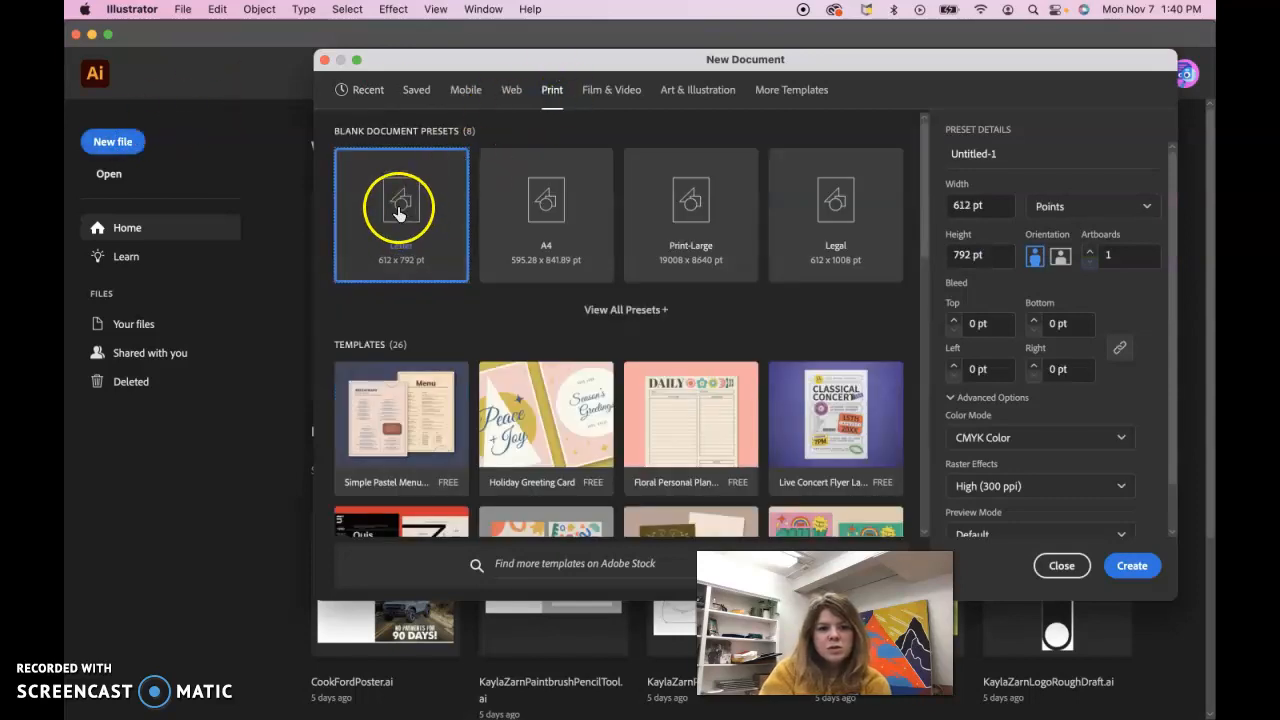
pyautogui.click(1110, 210)
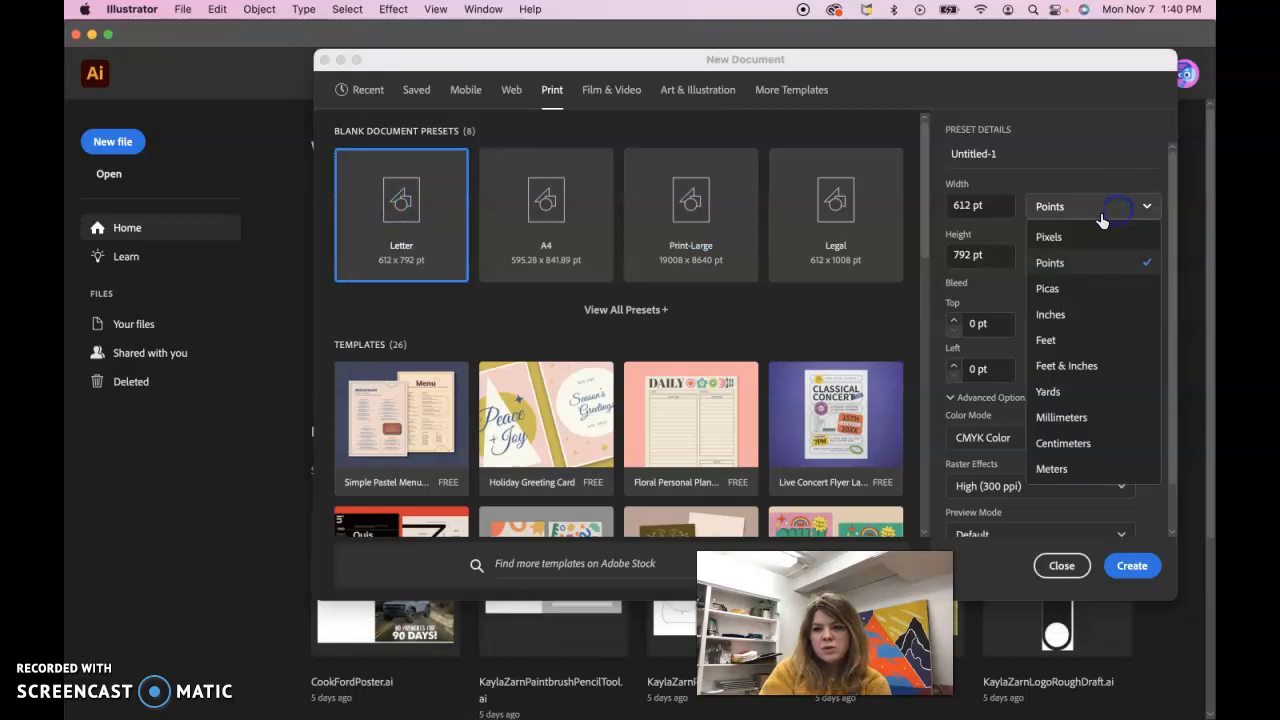
pyautogui.click(1090, 312)
pyautogui.click(958, 252)
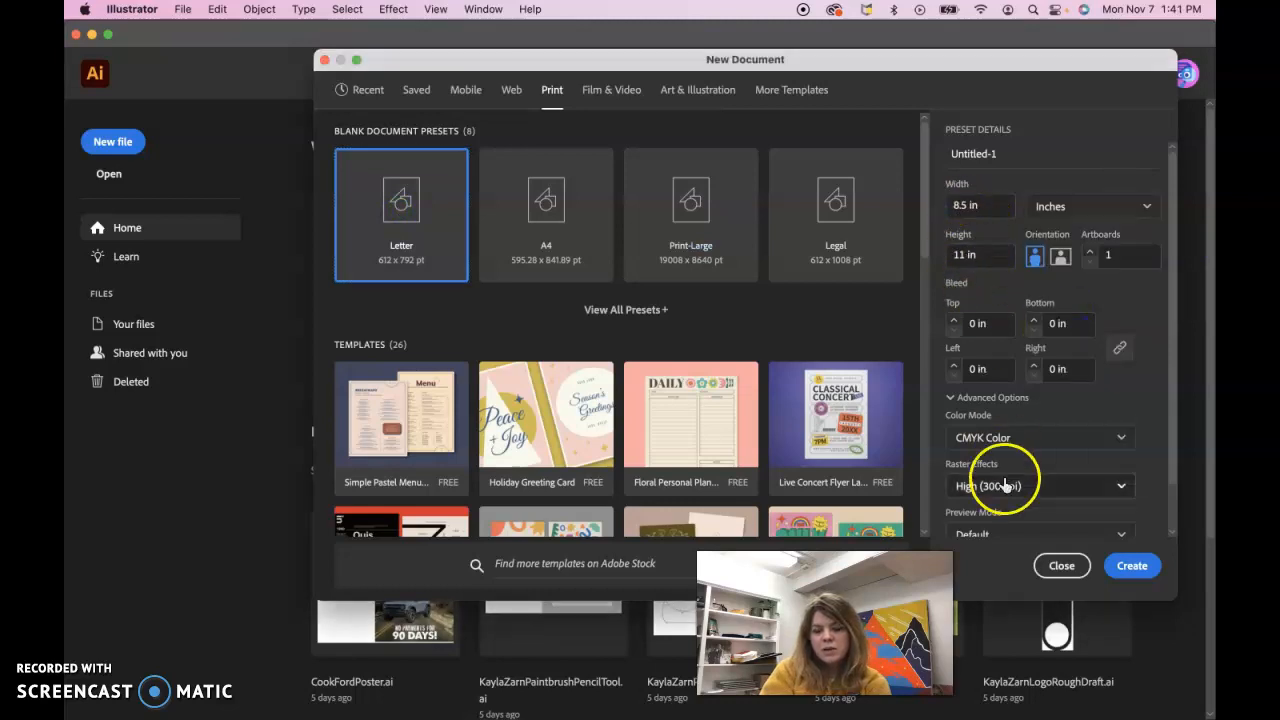
pyautogui.click(953, 400)
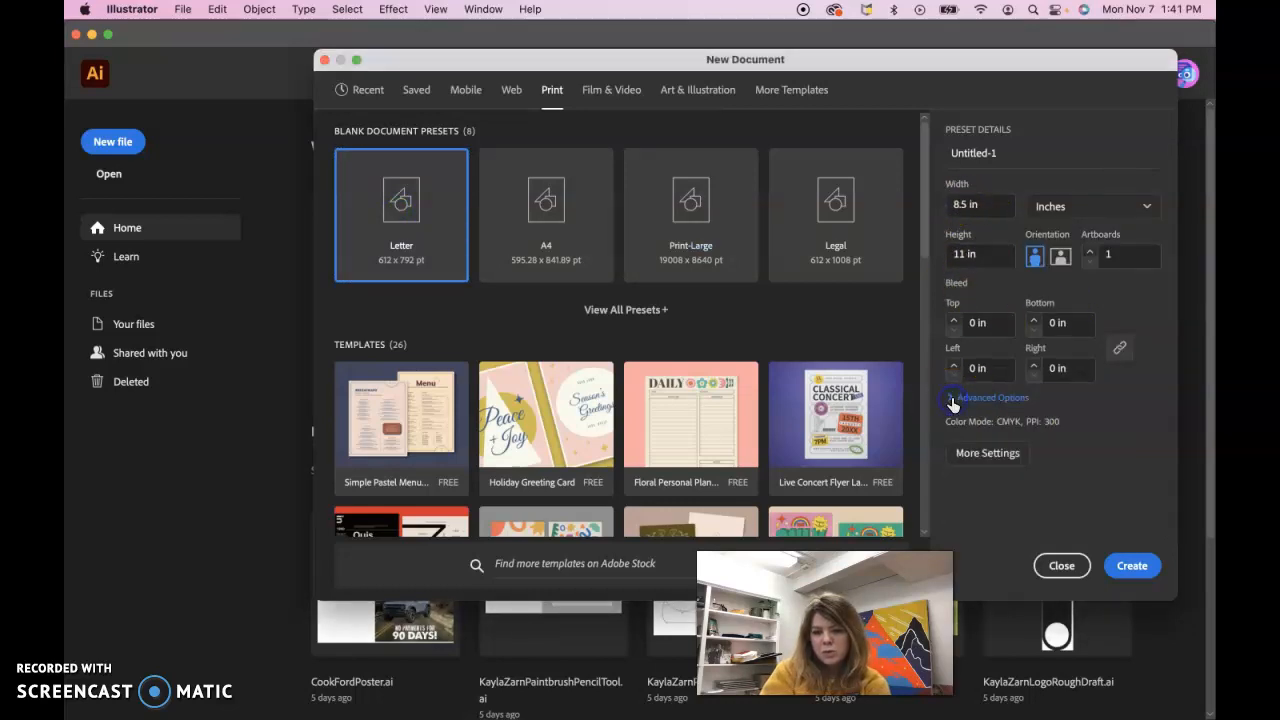
pyautogui.click(953, 400)
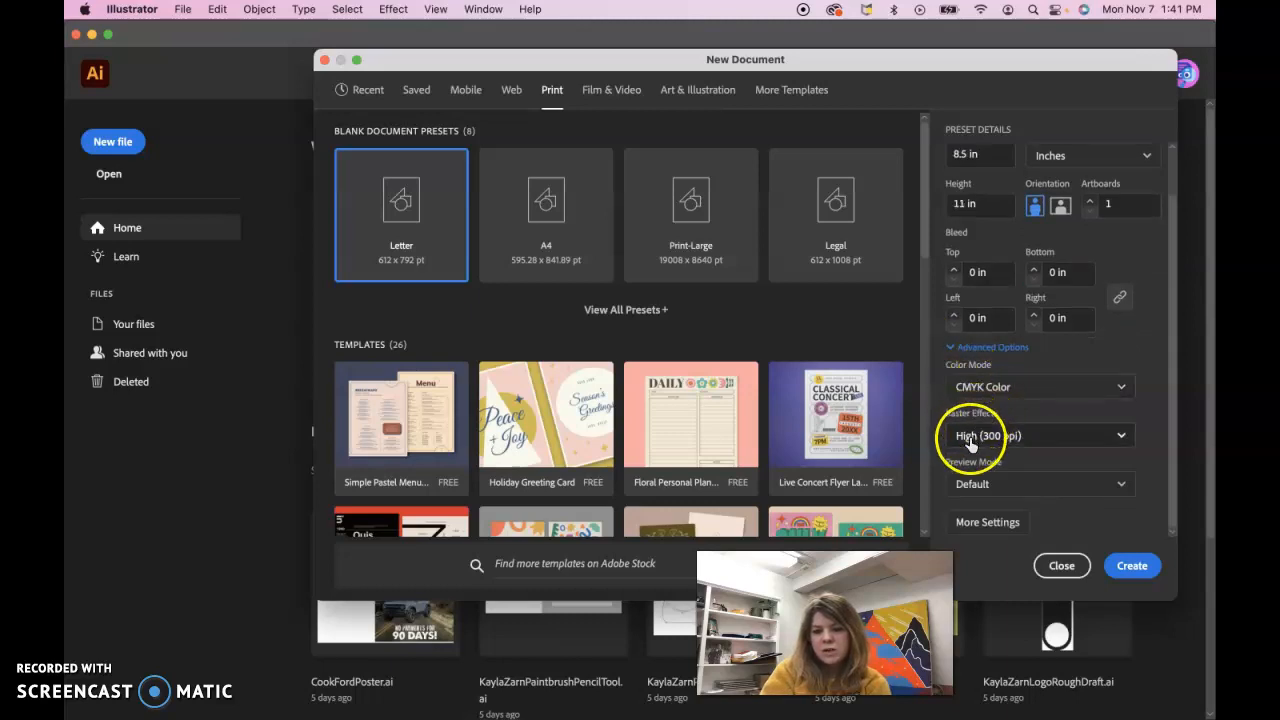
pyautogui.click(968, 440)
pyautogui.click(968, 467)
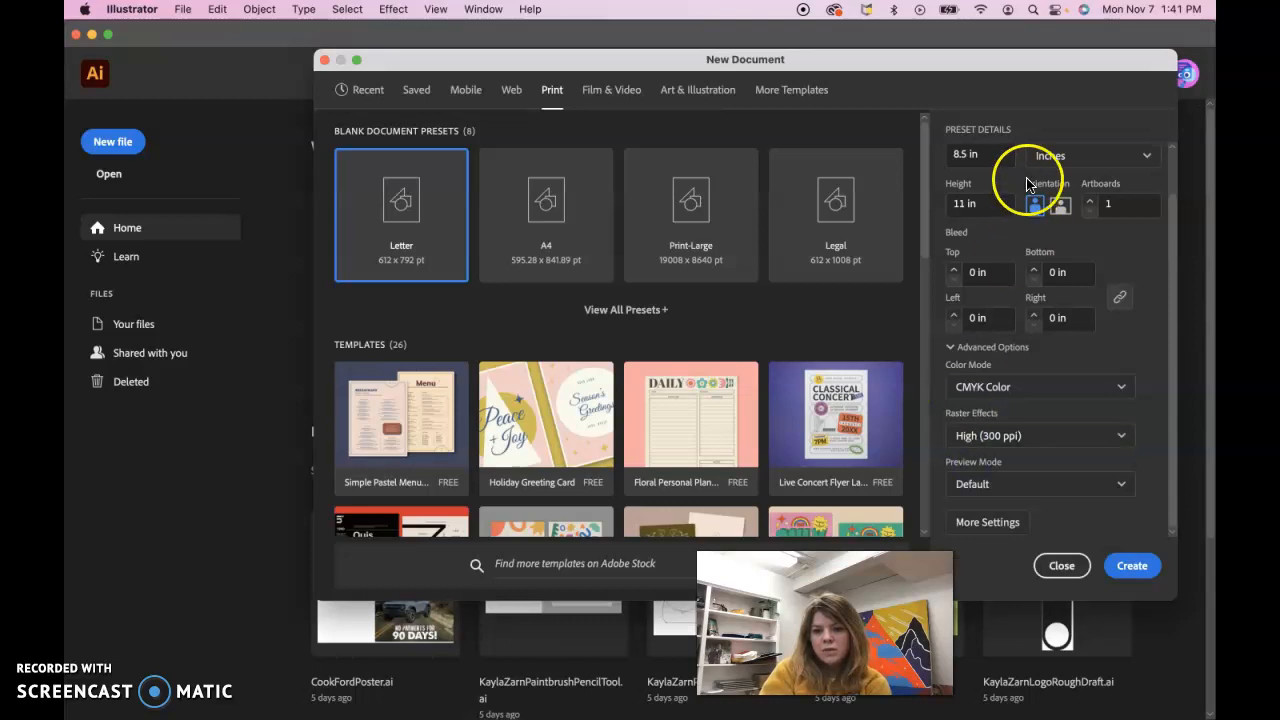
pyautogui.click(1134, 566)
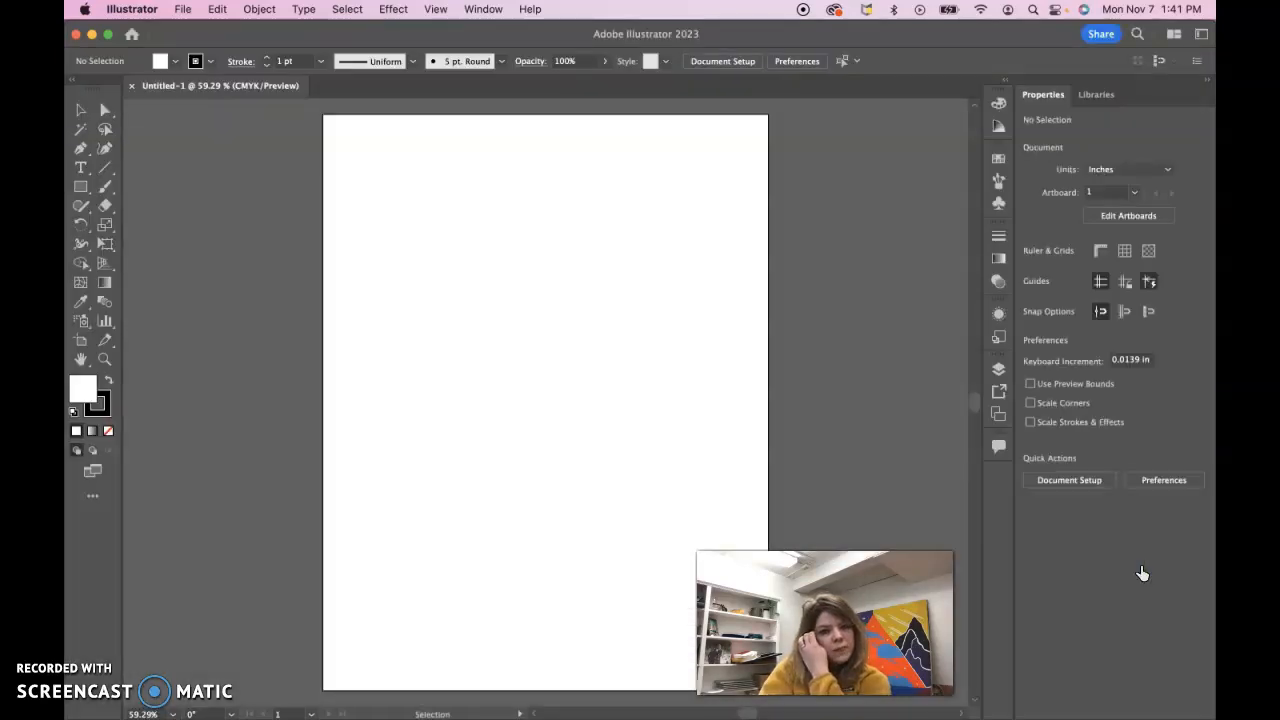
pyautogui.click(483, 9)
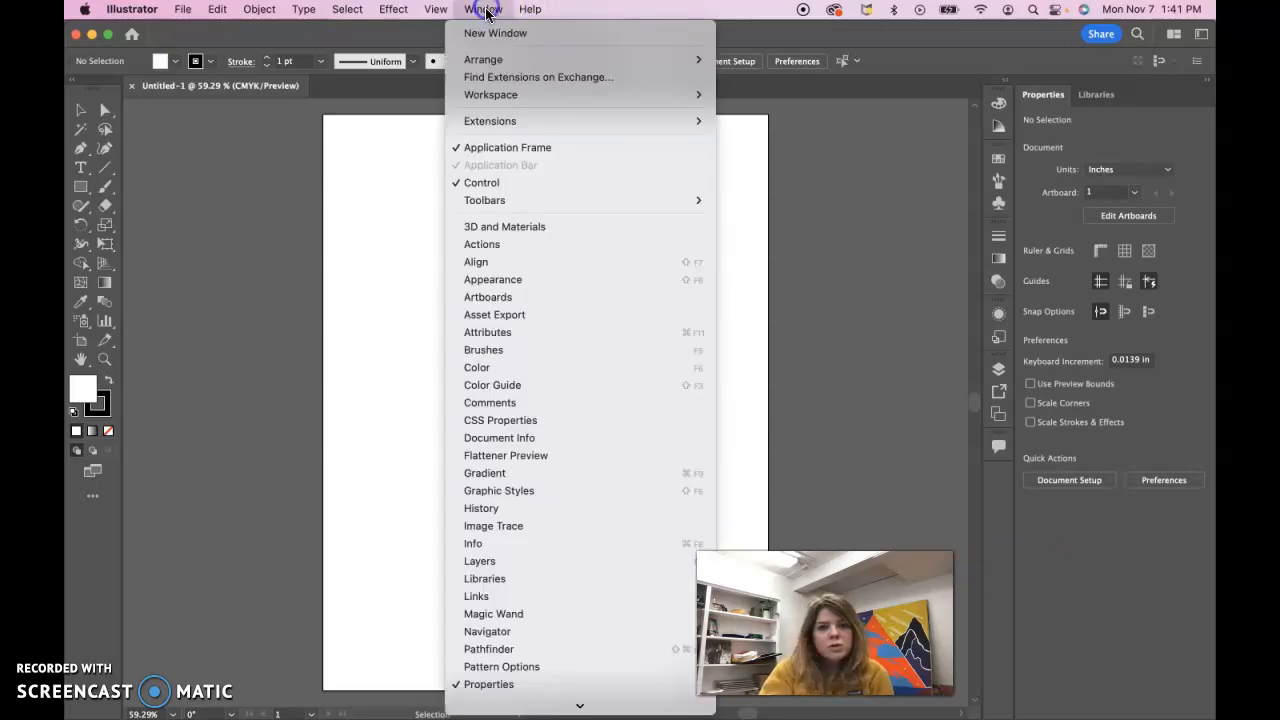
pyautogui.moveTo(495, 95)
pyautogui.click(765, 126)
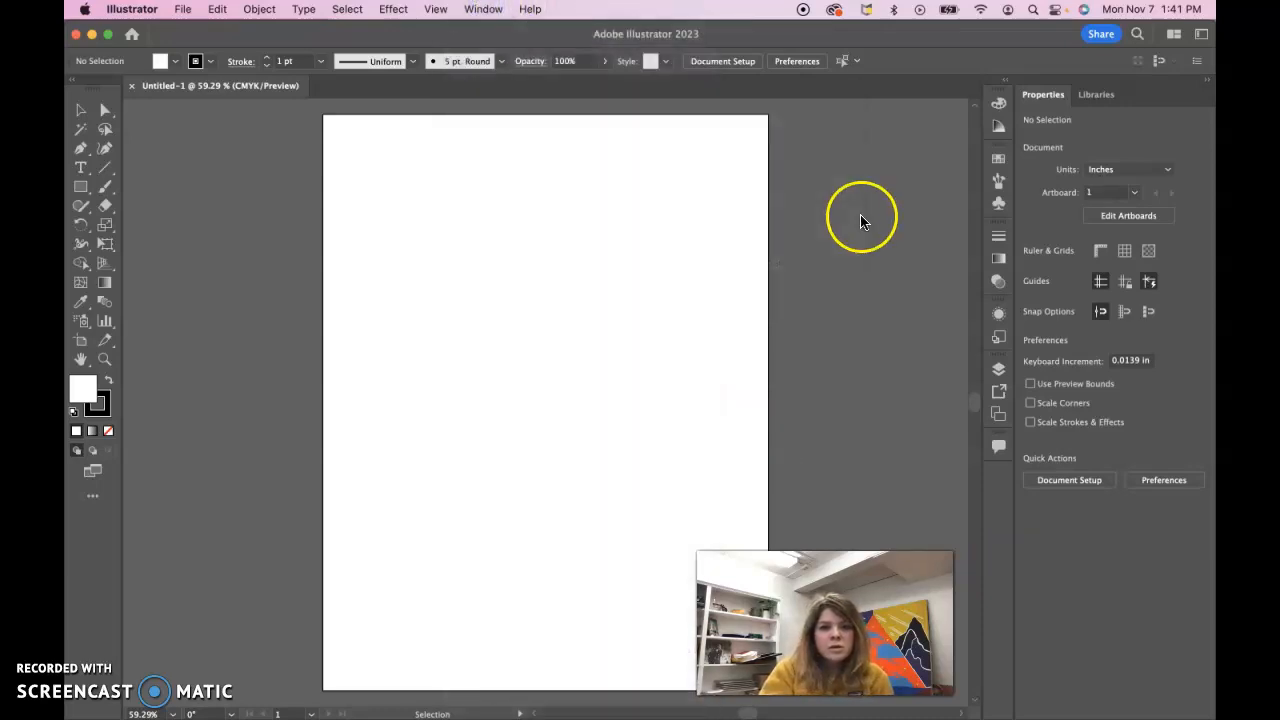
pyautogui.click(73, 82)
pyautogui.click(74, 82)
pyautogui.click(214, 188)
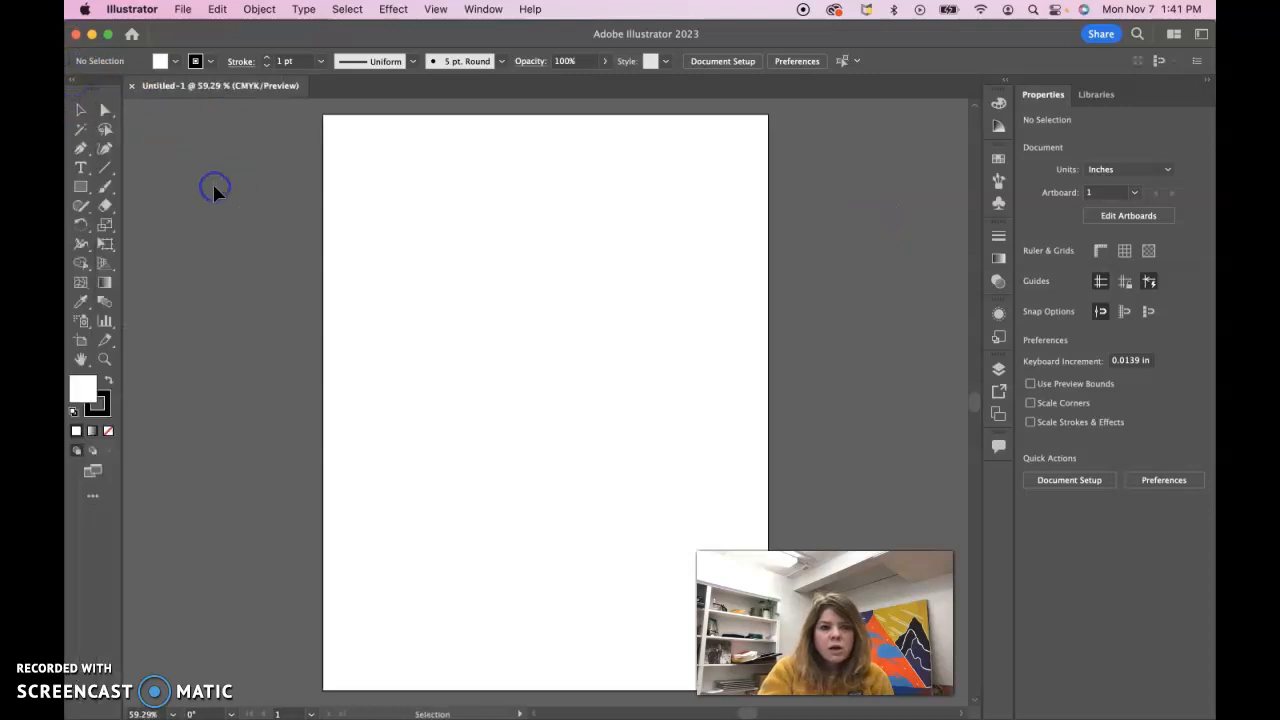
# Step: Place BobDylanLogo.png from the Buisness Card Demo 2 folder in Downloads onto the artboard's upper half, about 5.37 in wide
pyautogui.click(183, 9)
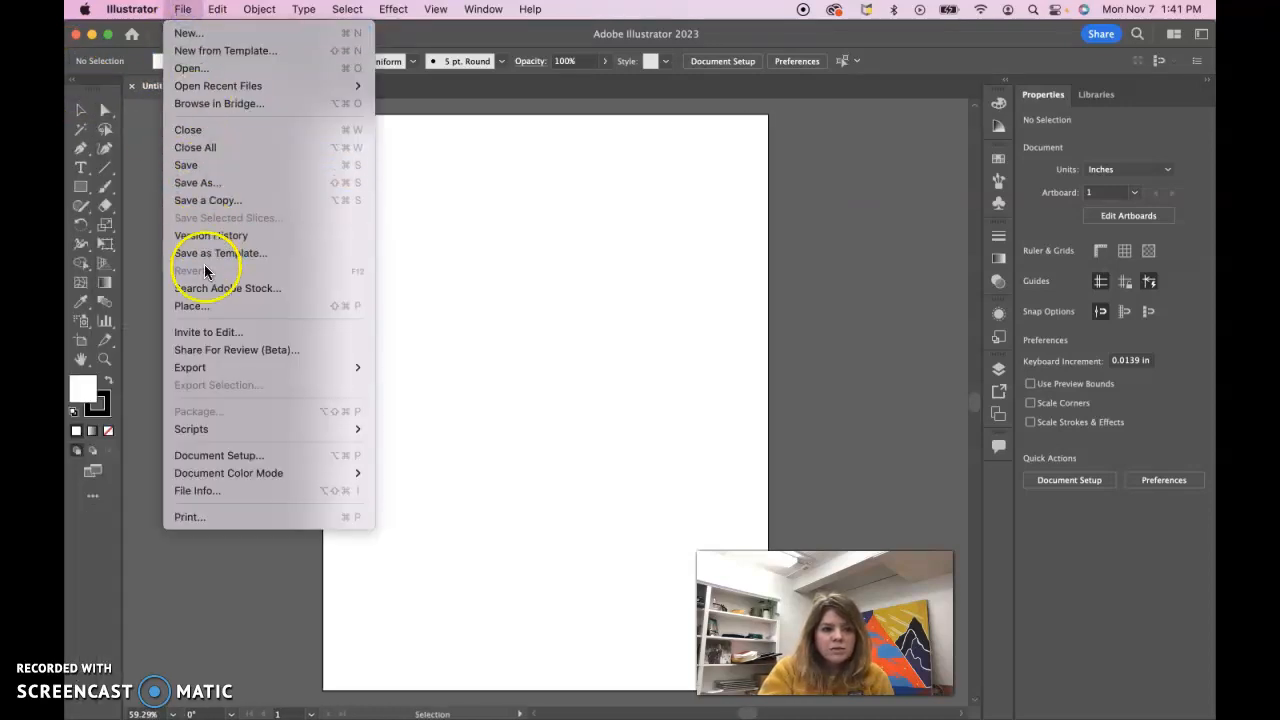
pyautogui.click(206, 308)
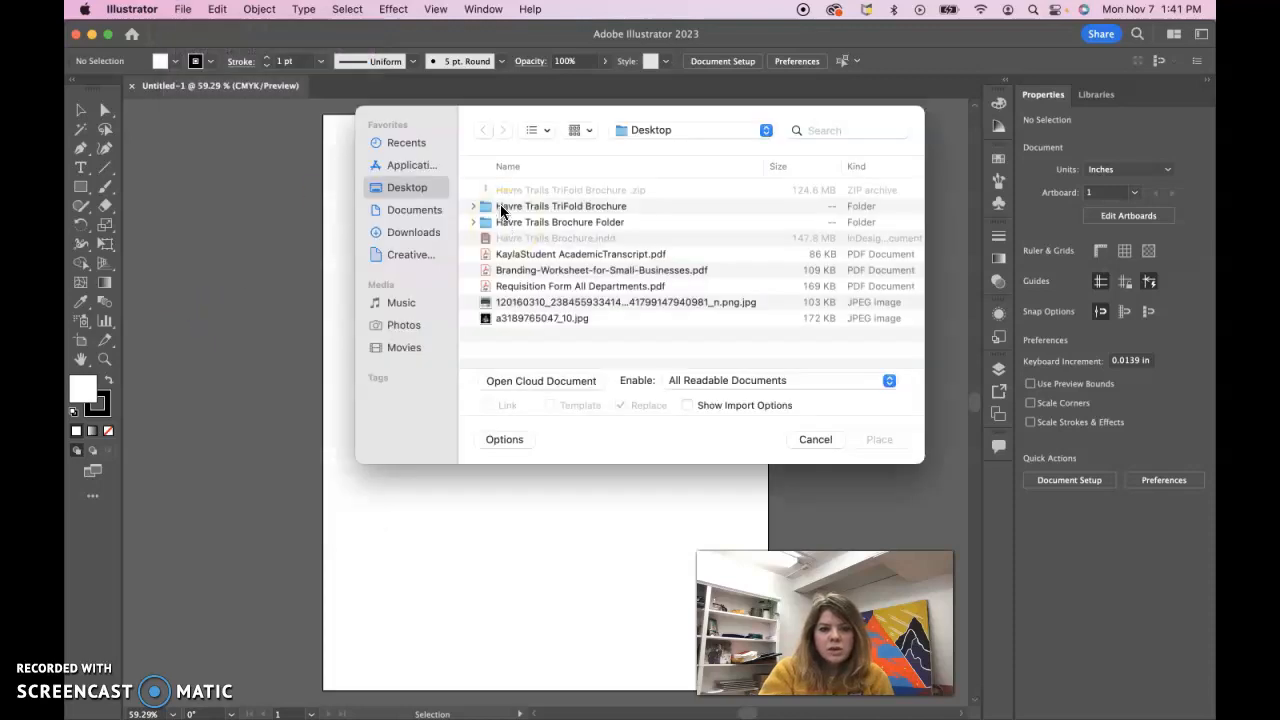
pyautogui.click(410, 232)
pyautogui.doubleClick(530, 191)
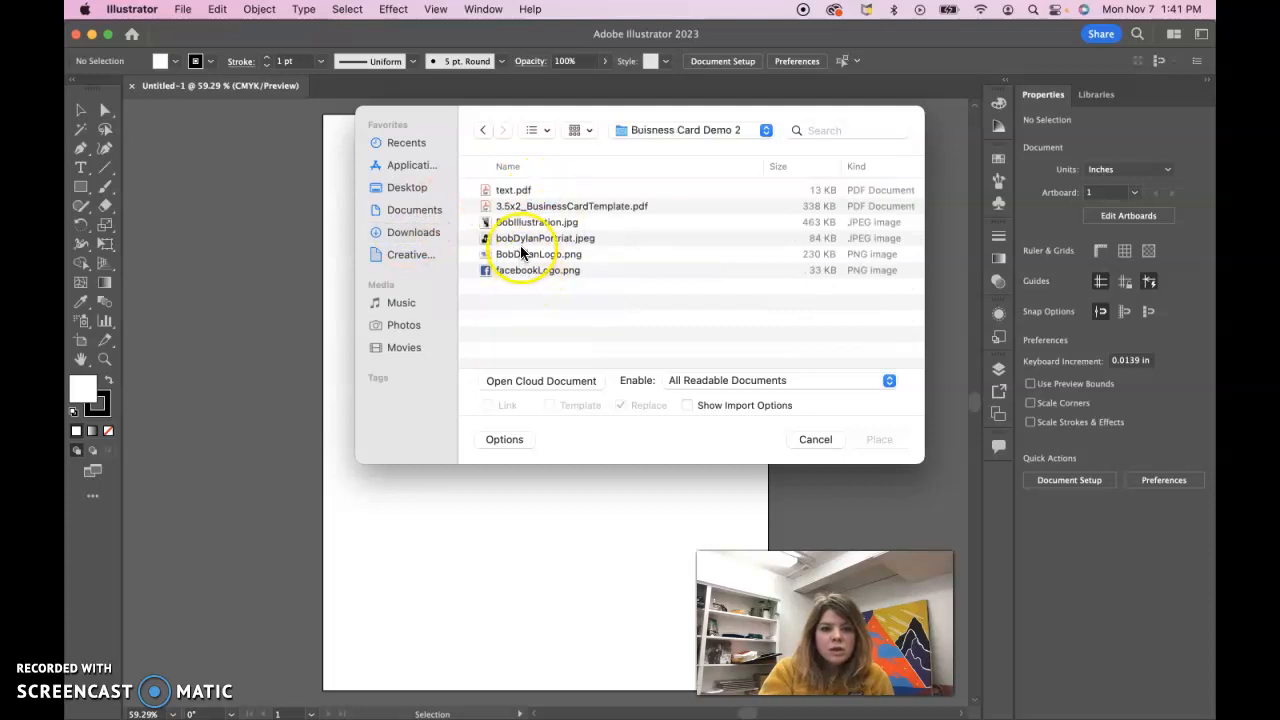
pyautogui.click(527, 256)
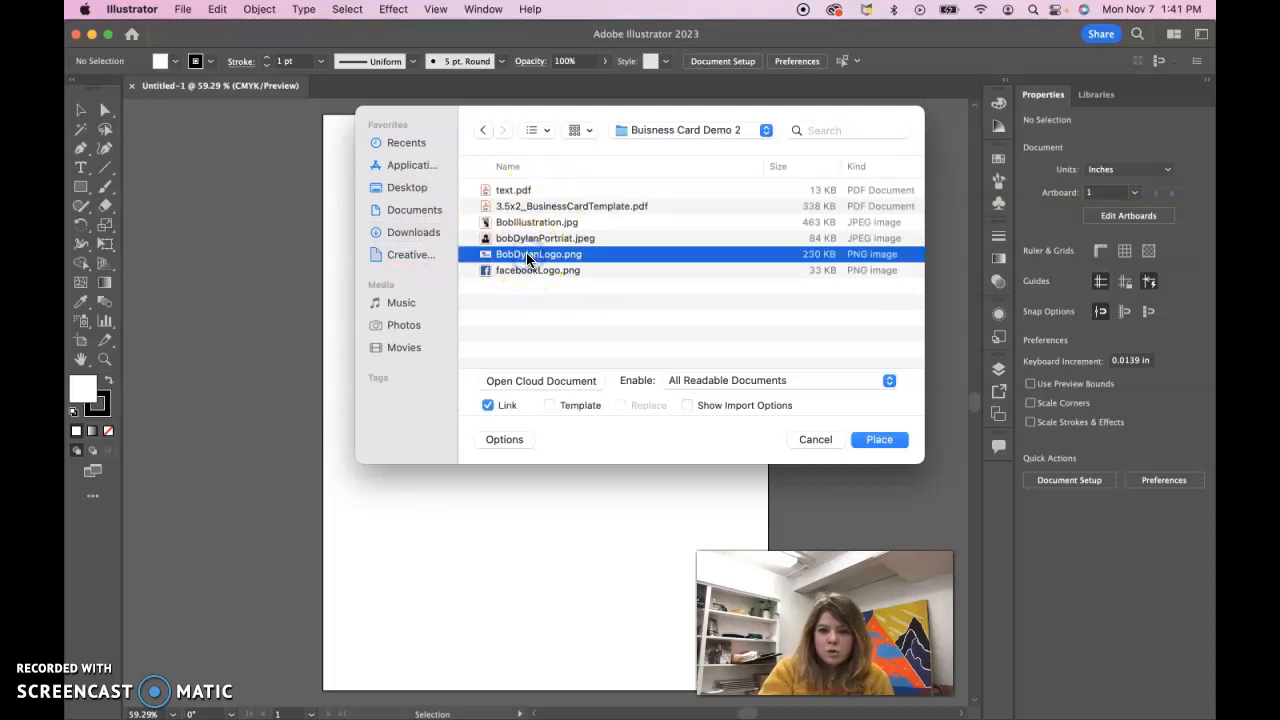
pyautogui.click(876, 446)
pyautogui.moveTo(388, 202); pyautogui.dragTo(670, 400)
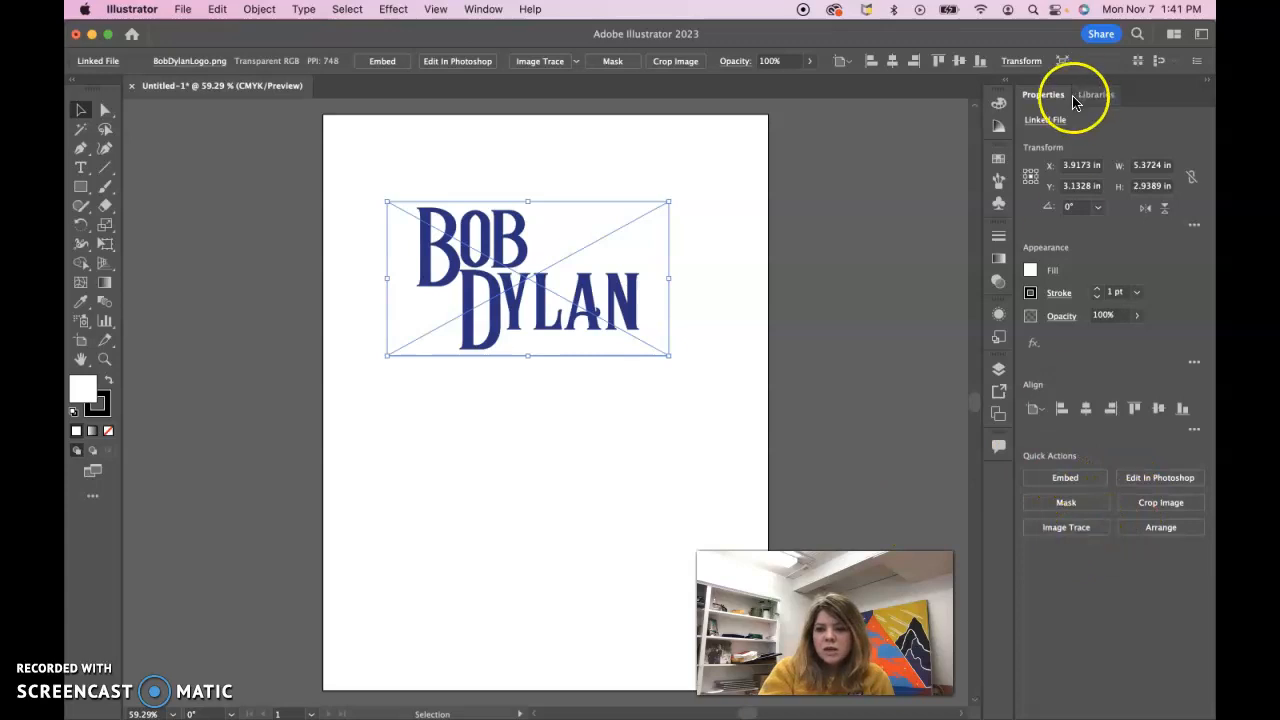
# Step: Convert the placed logo to black-and-white vector artwork with Image Trace and expand it into editable paths
pyautogui.click(1065, 530)
pyautogui.click(1077, 633)
pyautogui.click(918, 441)
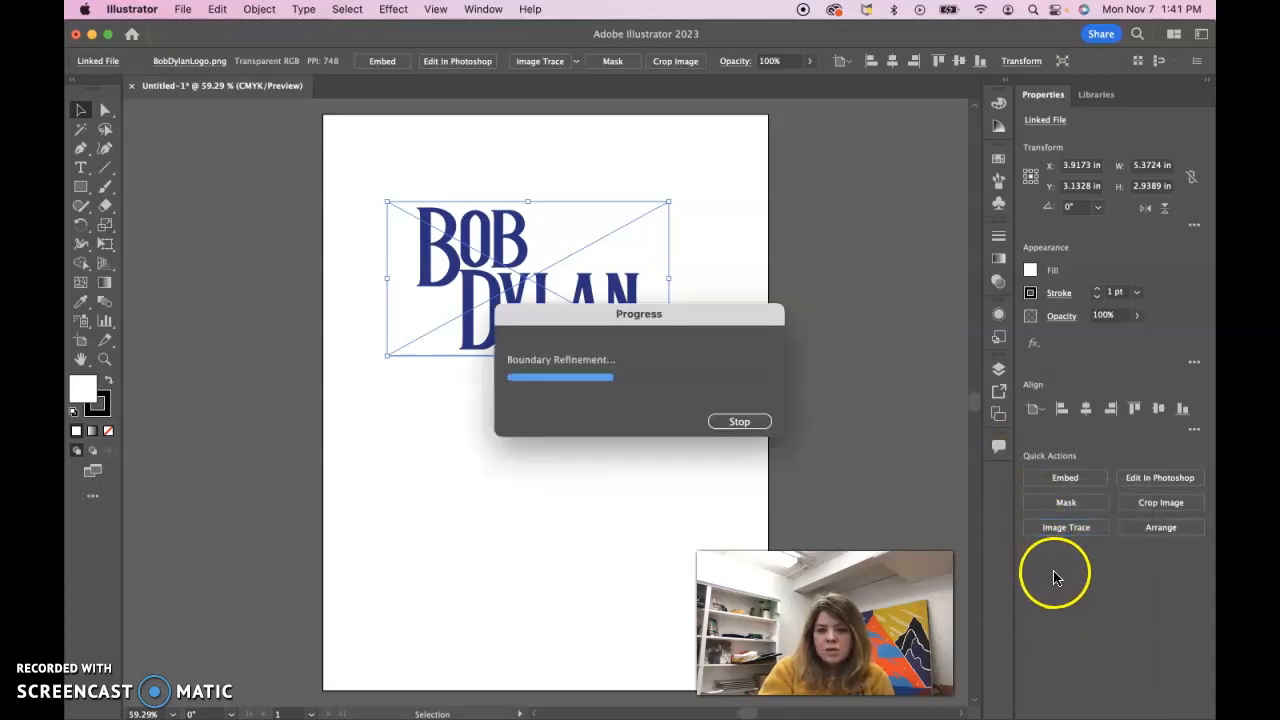
pyautogui.click(1121, 533)
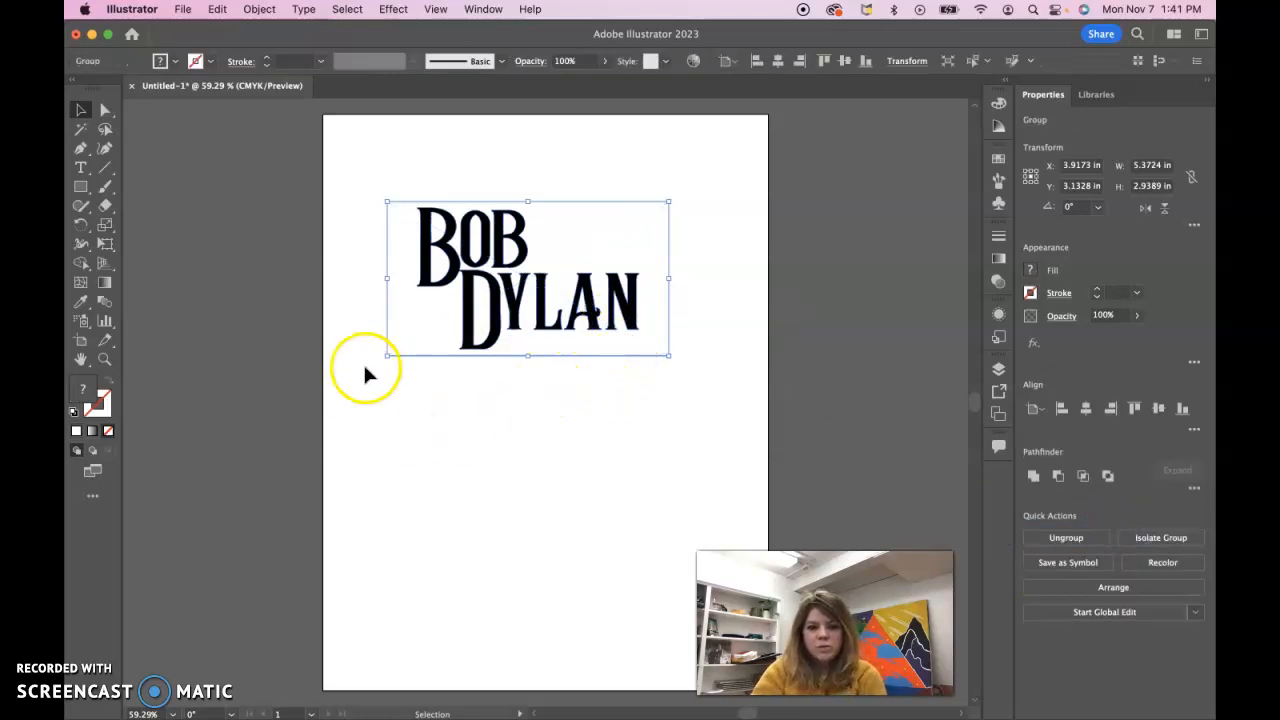
# Step: Move the traced logo off the artboard onto the grey canvas beside its right edge
pyautogui.moveTo(500, 308); pyautogui.dragTo(850, 385)
pyautogui.moveTo(920, 455); pyautogui.dragTo(601, 469)
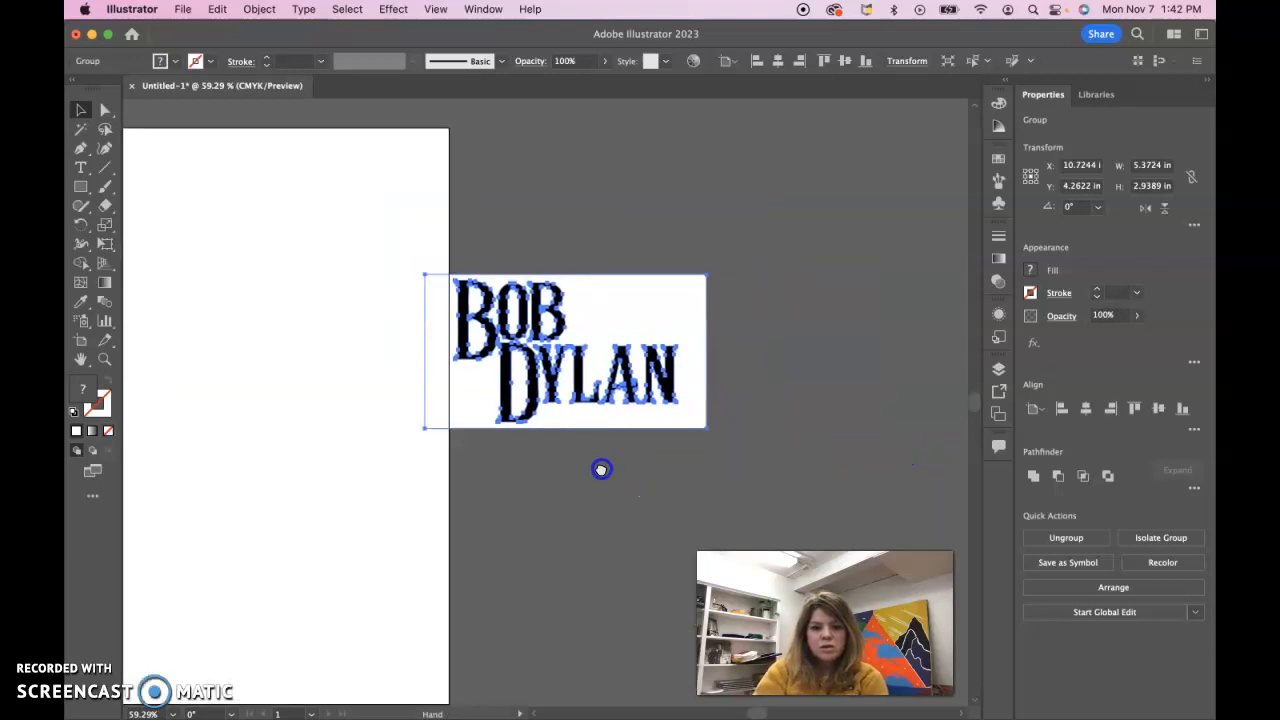
pyautogui.moveTo(582, 413); pyautogui.dragTo(631, 413)
# Step: Delete the white background shape behind the traced lettering
pyautogui.click(105, 109)
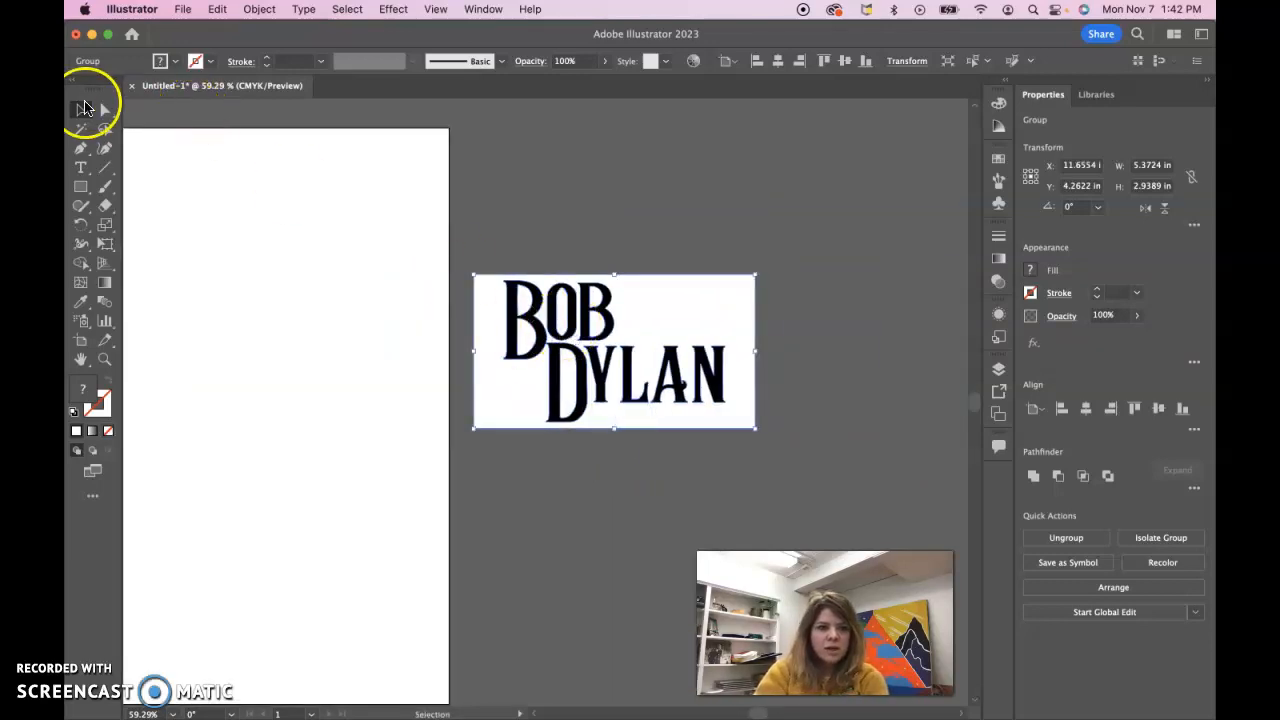
pyautogui.click(643, 378)
pyautogui.press('super+equal')
pyautogui.press('super+equal')
pyautogui.press('super+equal')
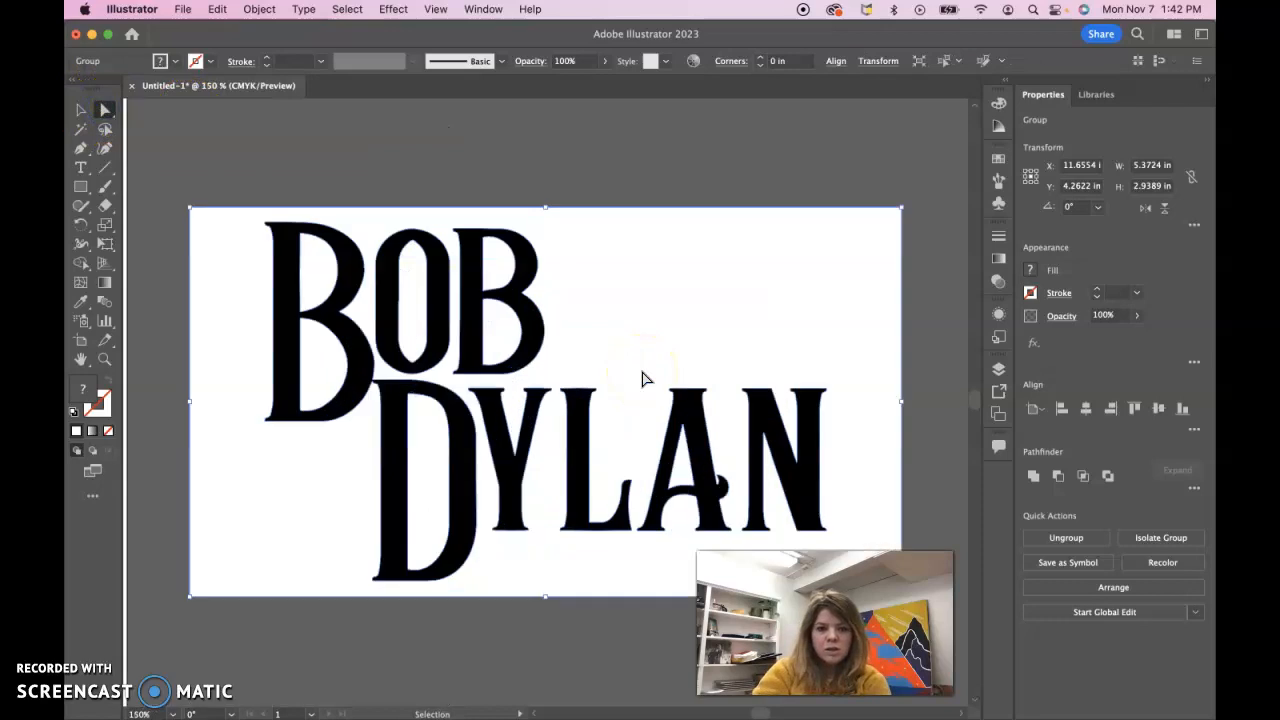
pyautogui.click(521, 156)
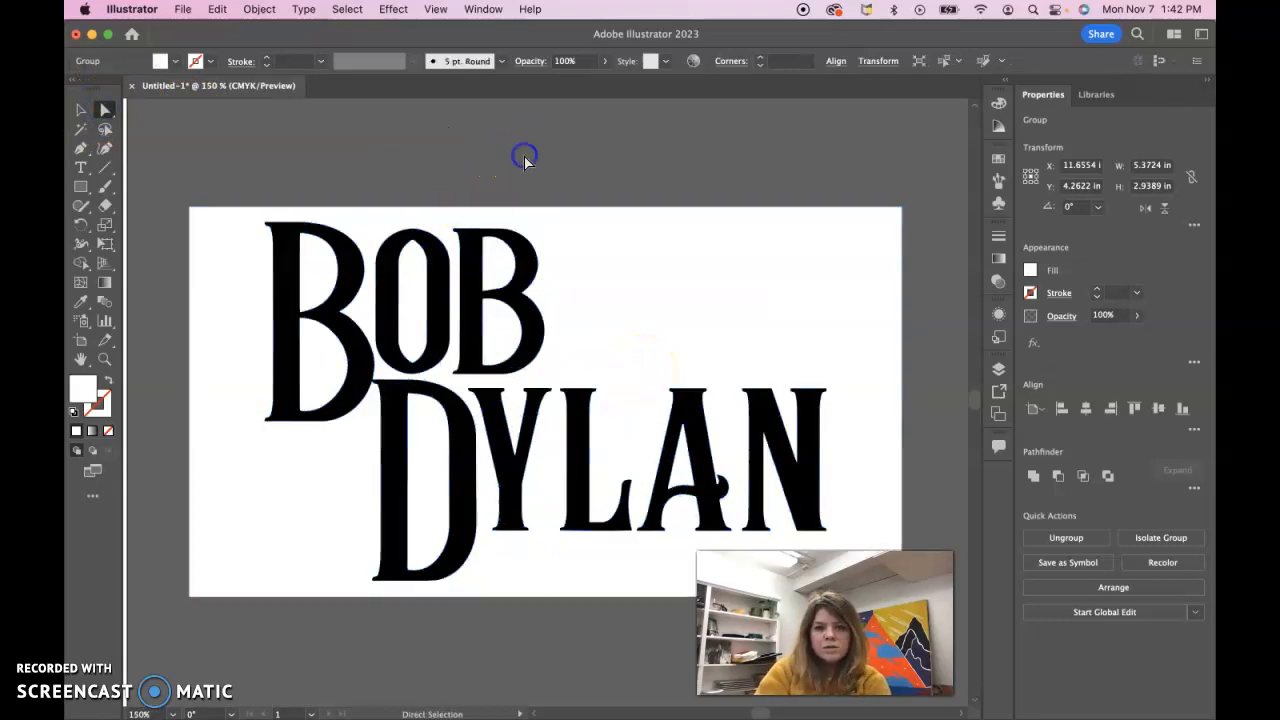
pyautogui.click(594, 284)
pyautogui.press('BackSpace')
pyautogui.press('\\')
pyautogui.click(494, 266)
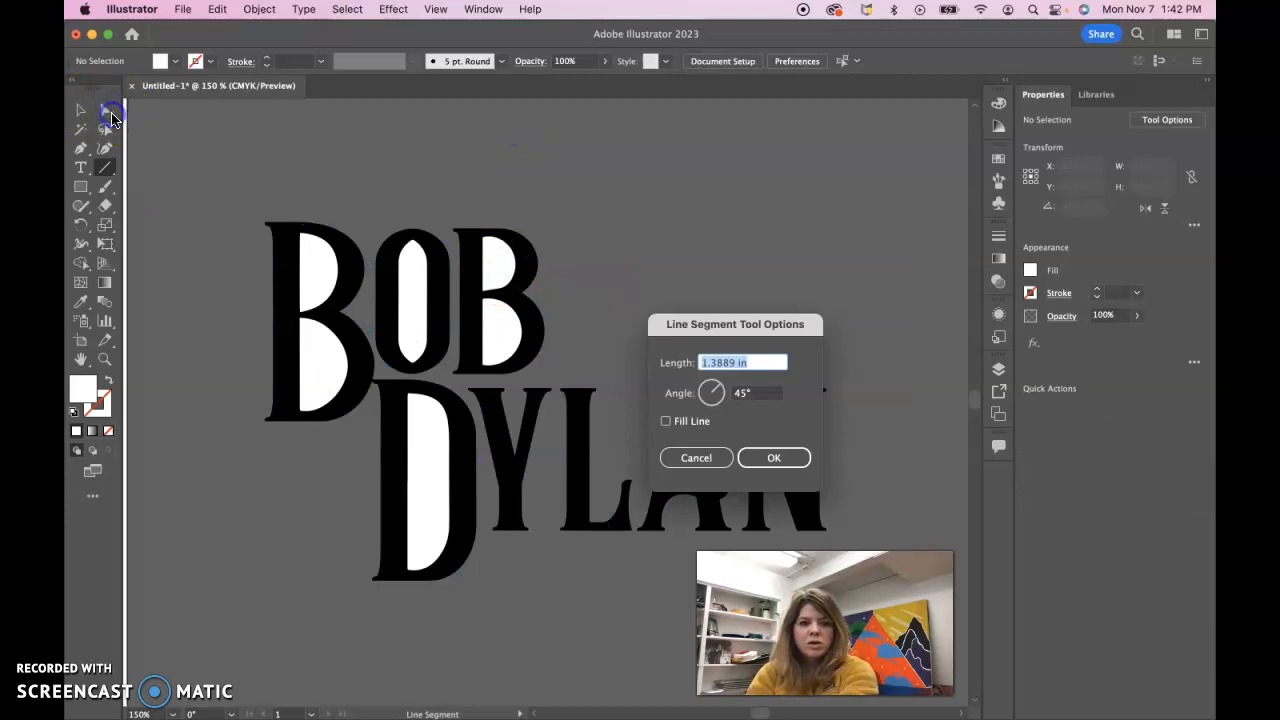
pyautogui.click(696, 457)
# Step: Delete the white shapes filling the openings of both Bs and the O in the word Bob
pyautogui.click(104, 112)
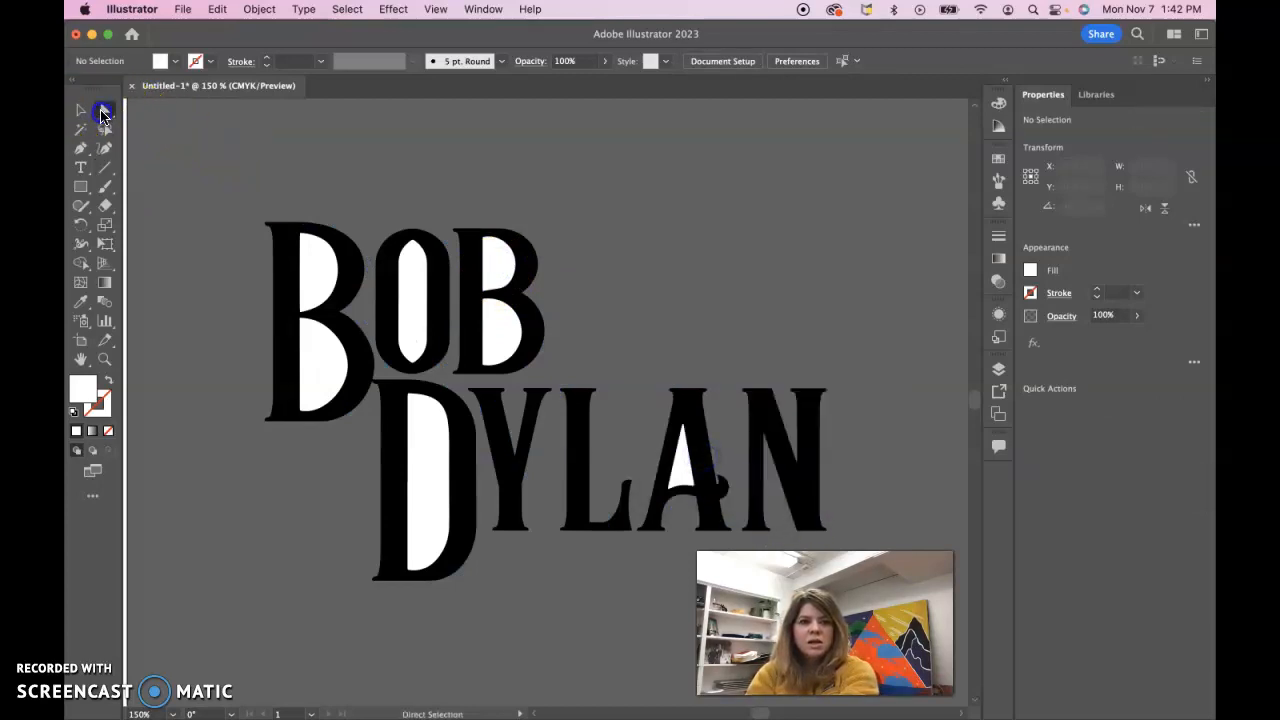
pyautogui.click(314, 279)
pyautogui.press('BackSpace')
pyautogui.click(327, 374)
pyautogui.press('BackSpace')
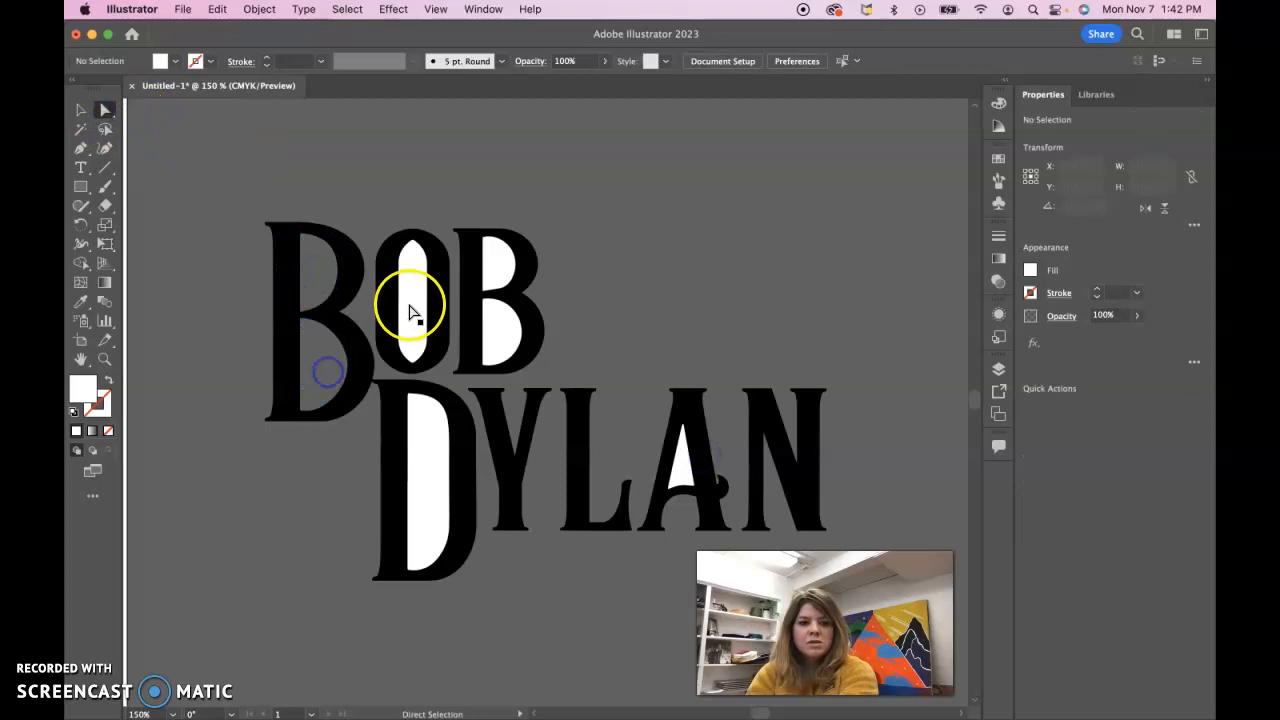
pyautogui.click(411, 306)
pyautogui.press('BackSpace')
pyautogui.click(492, 272)
pyautogui.press('BackSpace')
pyautogui.click(500, 328)
pyautogui.press('BackSpace')
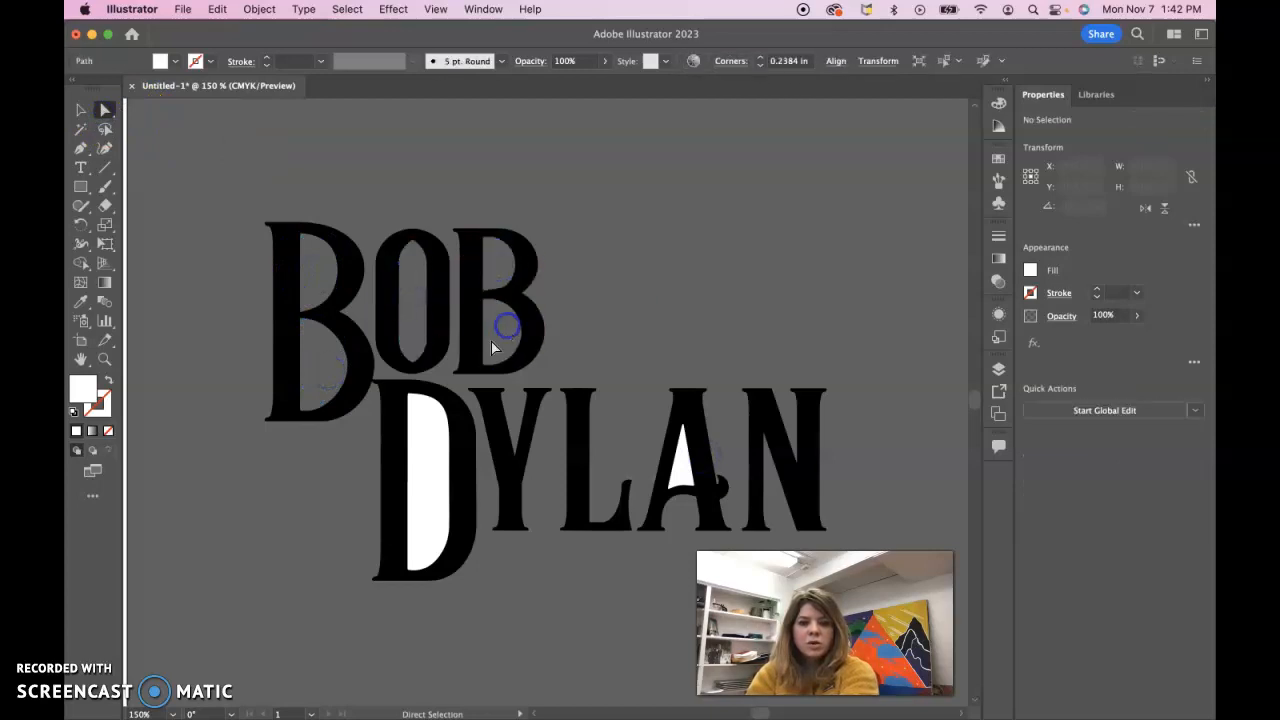
# Step: Delete the white shapes filling the openings of the D and the A in the word Dylan
pyautogui.click(430, 460)
pyautogui.press('BackSpace')
pyautogui.click(678, 458)
pyautogui.press('BackSpace')
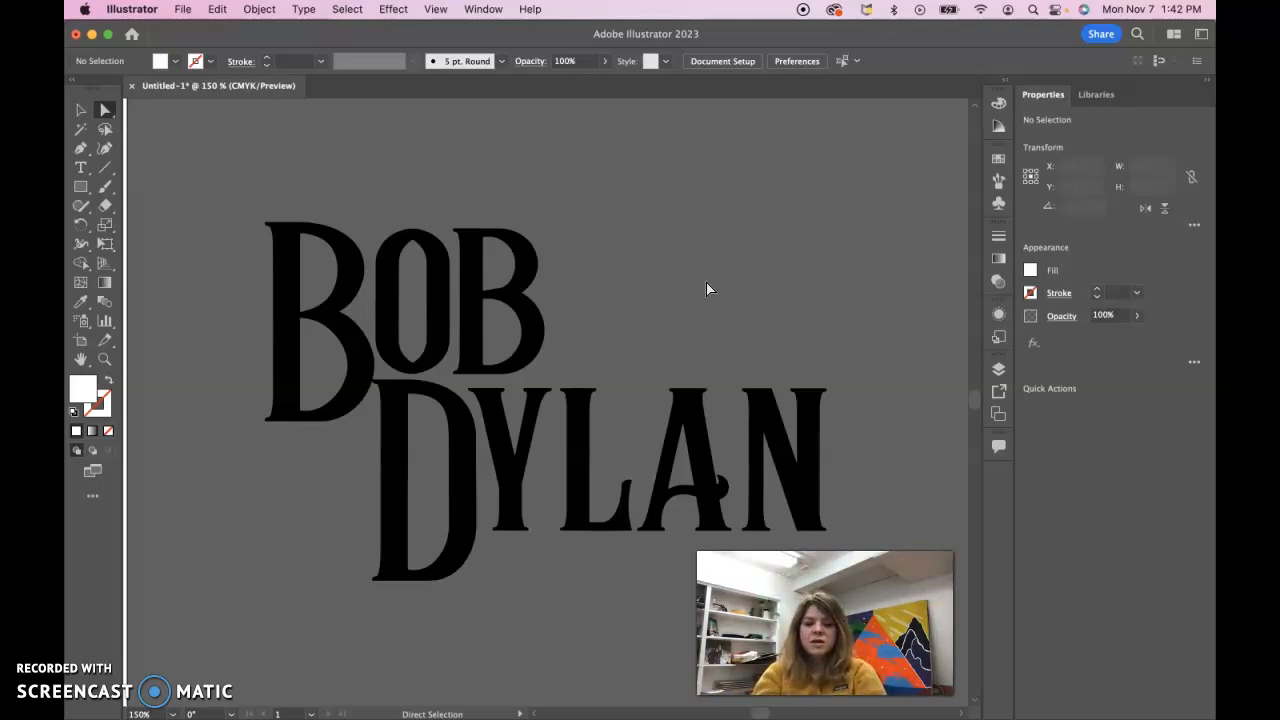
# Step: Inspect the logo group and the openings of the two Bs for leftover white shapes
pyautogui.click(81, 110)
pyautogui.click(298, 278)
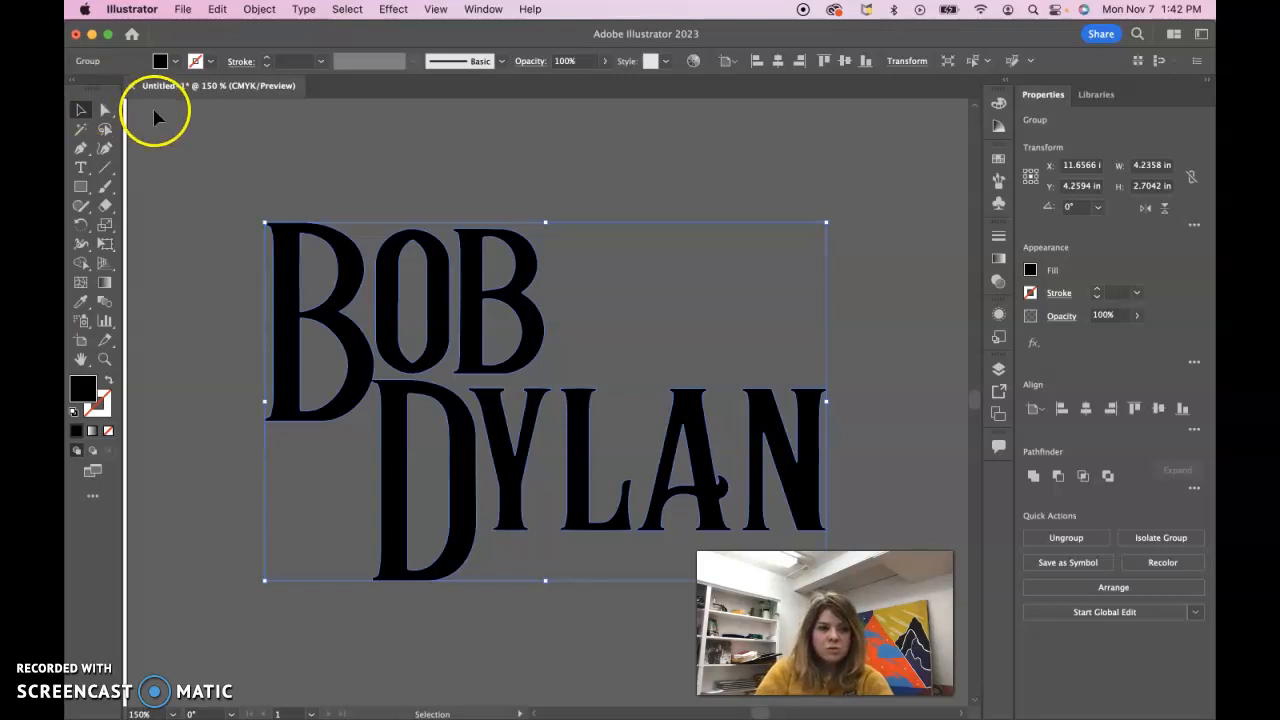
pyautogui.click(105, 109)
pyautogui.click(197, 149)
pyautogui.click(314, 263)
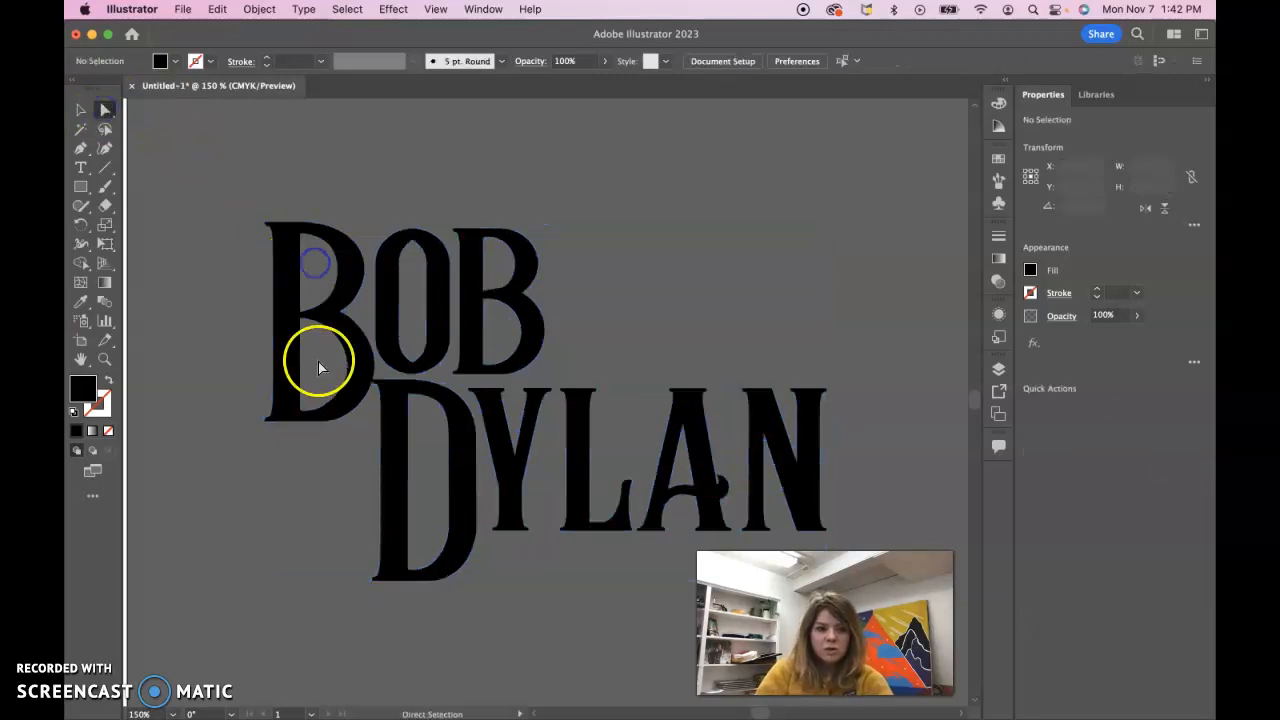
pyautogui.click(485, 257)
pyautogui.click(485, 340)
pyautogui.click(663, 343)
pyautogui.click(505, 331)
pyautogui.click(504, 257)
pyautogui.click(640, 293)
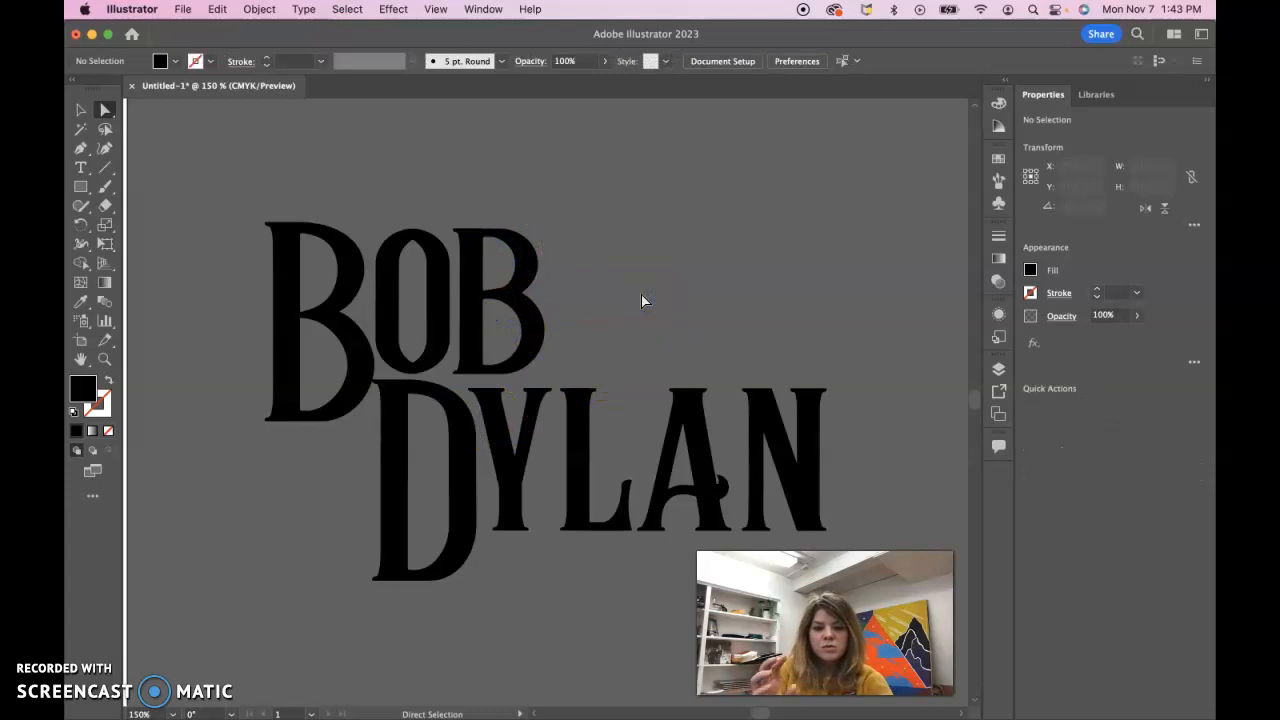
# Step: Copy the whole vectorized Bob Dylan lettering group and paste it onto the business card document in InDesign
pyautogui.click(83, 110)
pyautogui.click(251, 182)
pyautogui.click(300, 253)
pyautogui.click(494, 262)
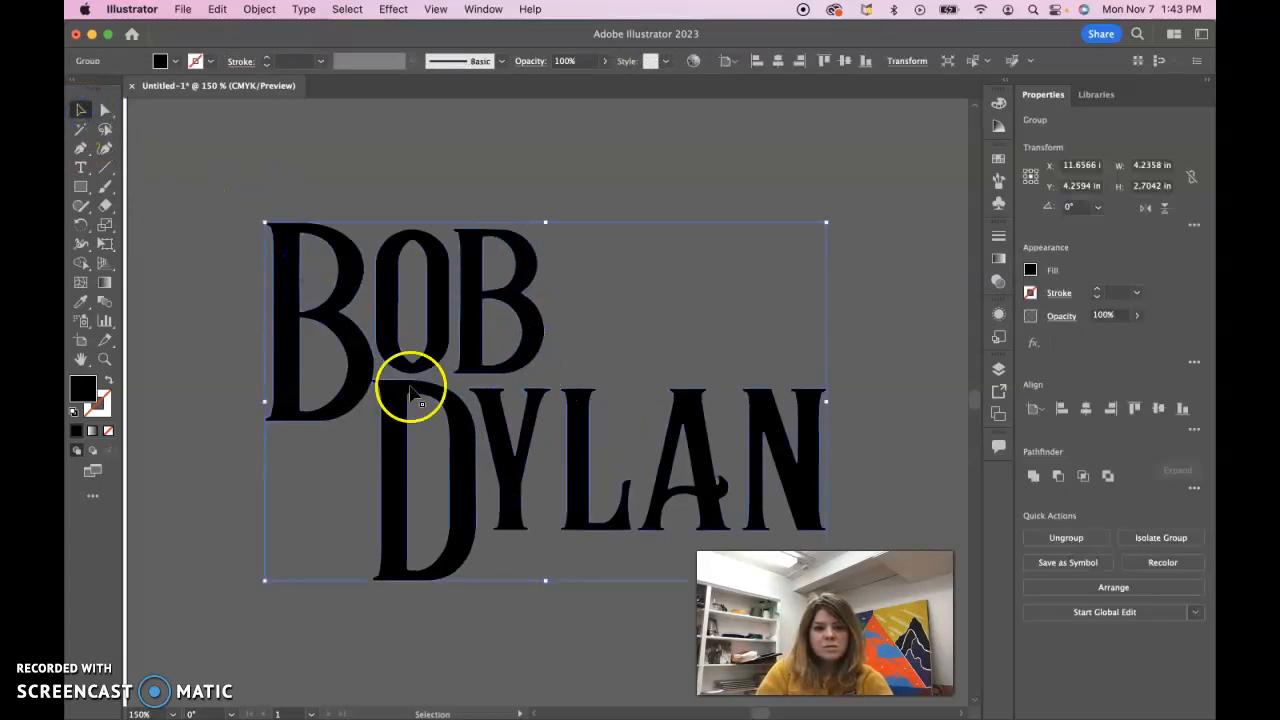
pyautogui.press('a')
pyautogui.press('v')
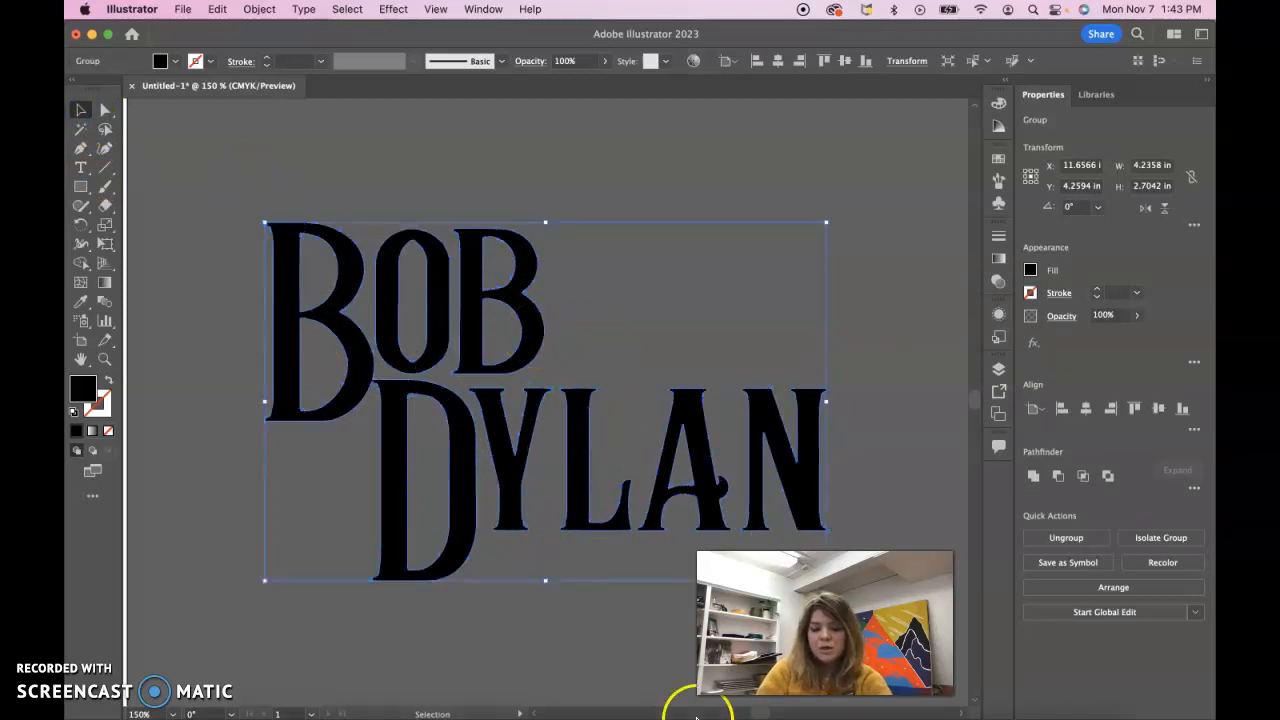
pyautogui.moveTo(710, 717)
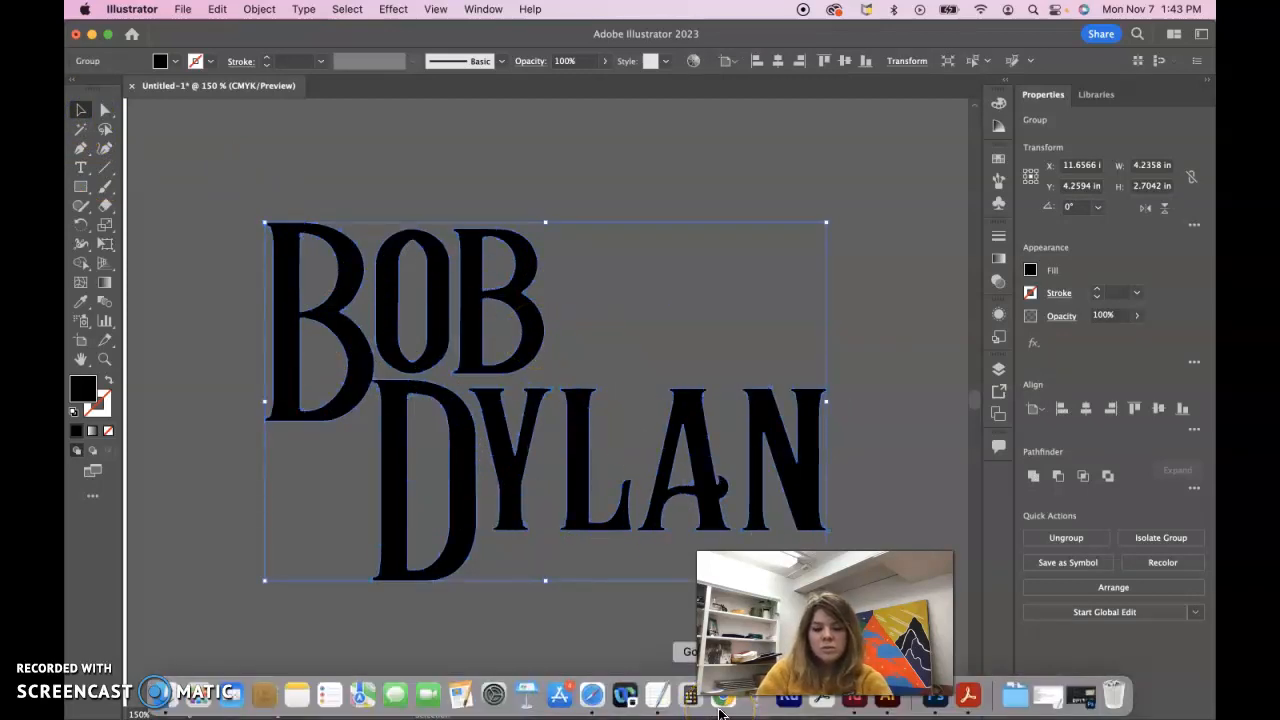
pyautogui.click(856, 700)
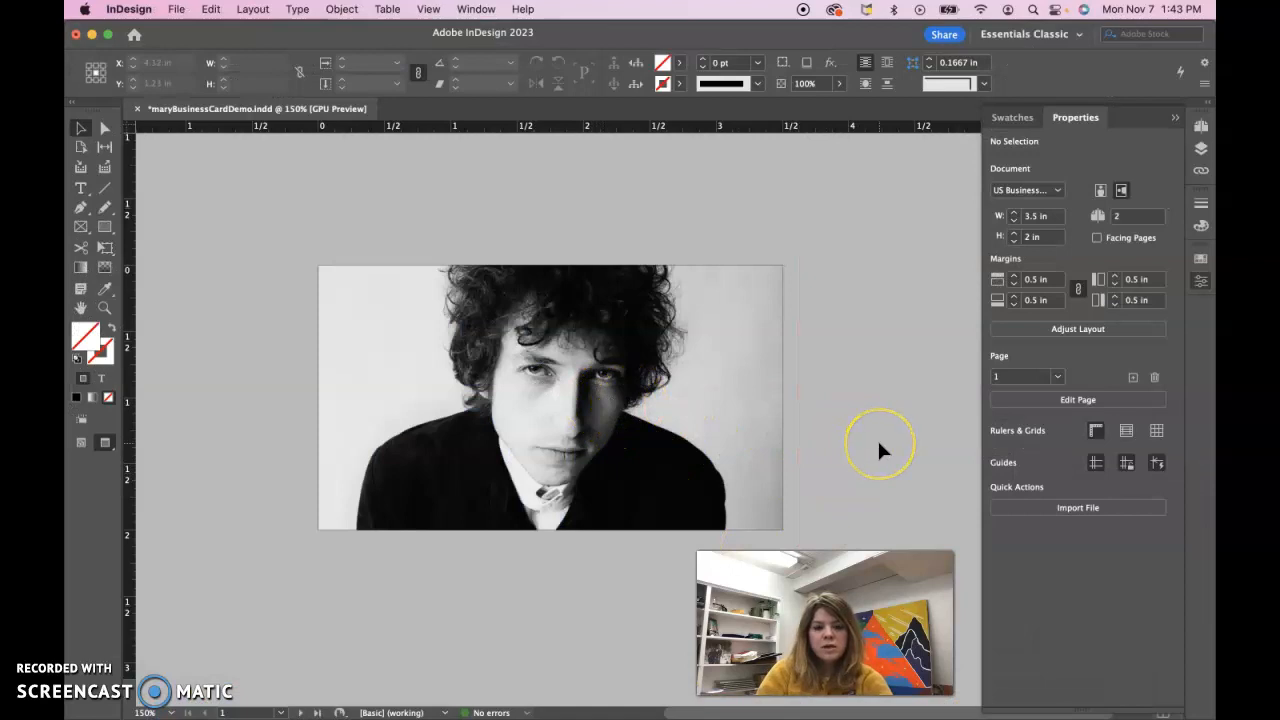
pyautogui.press('super+v')
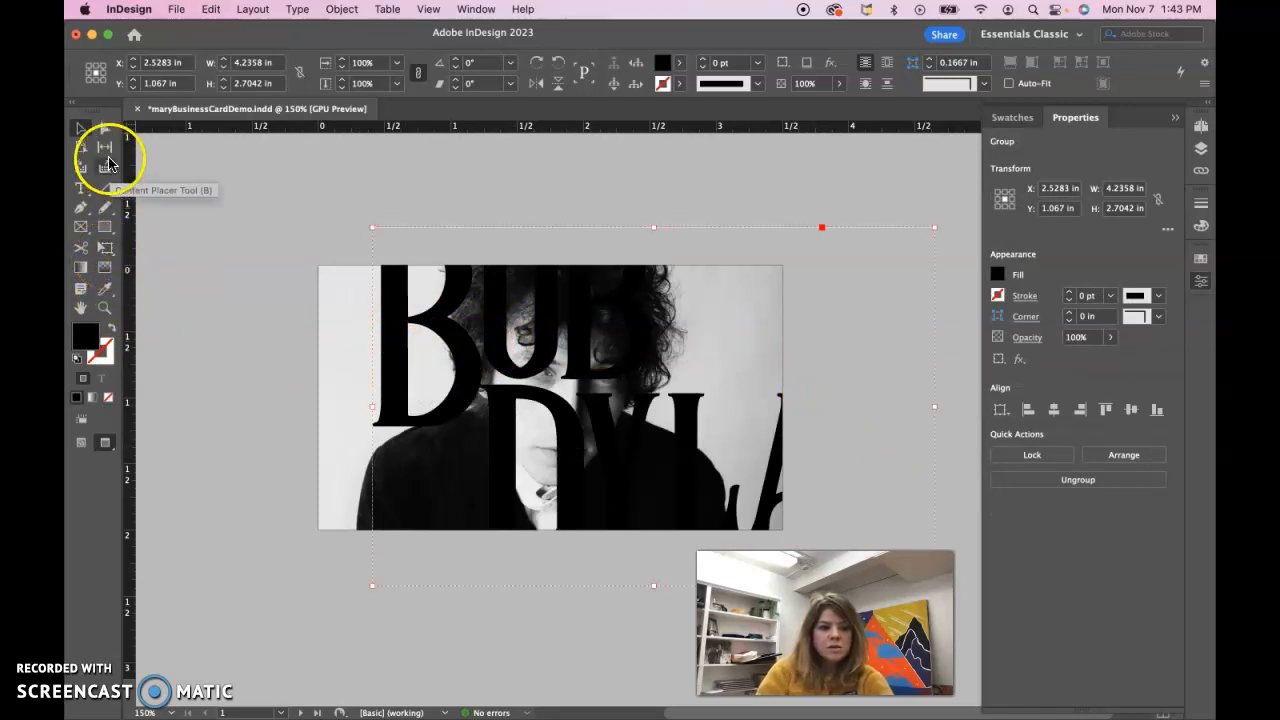
# Step: Scale the pasted logo down to about 2.05 by 1.31 in and move it to the upper left of the portrait
pyautogui.click(105, 247)
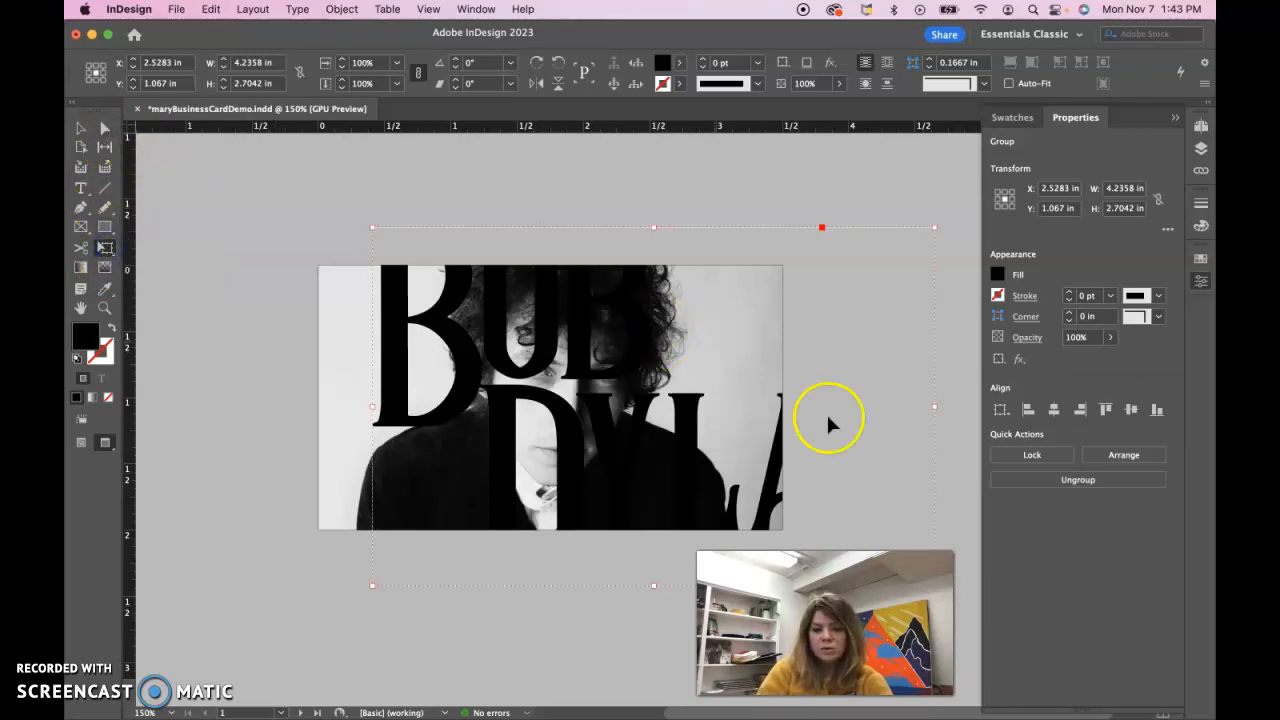
pyautogui.moveTo(936, 227); pyautogui.dragTo(676, 462)
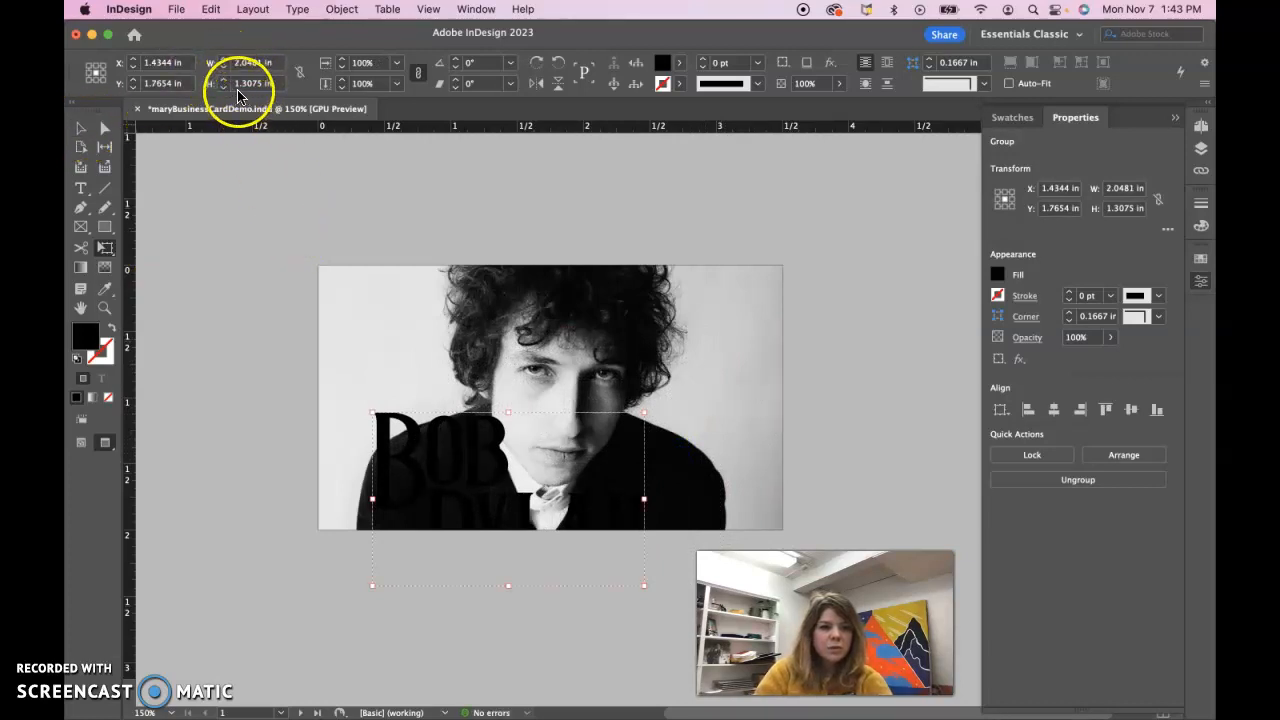
pyautogui.click(80, 128)
pyautogui.moveTo(425, 452); pyautogui.dragTo(410, 358)
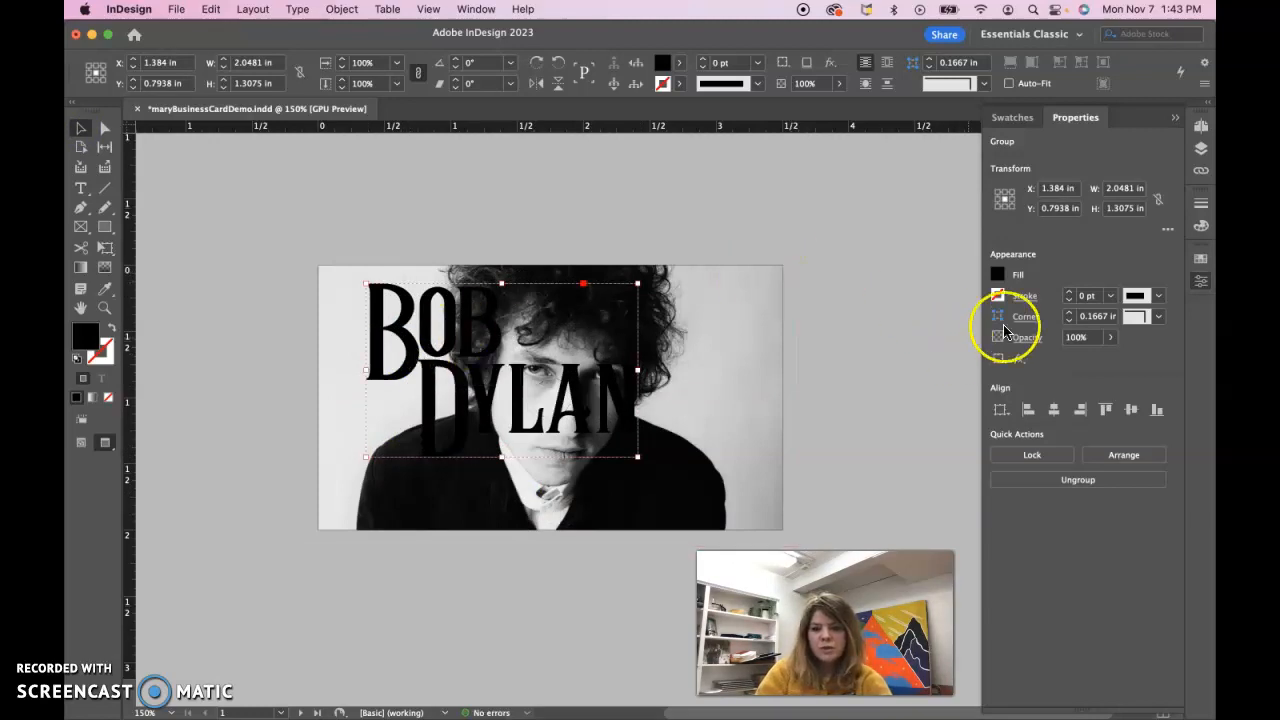
# Step: Fill the logo group with the red swatch C=15 M=100 Y=100 K=0
pyautogui.click(1202, 283)
pyautogui.click(1203, 286)
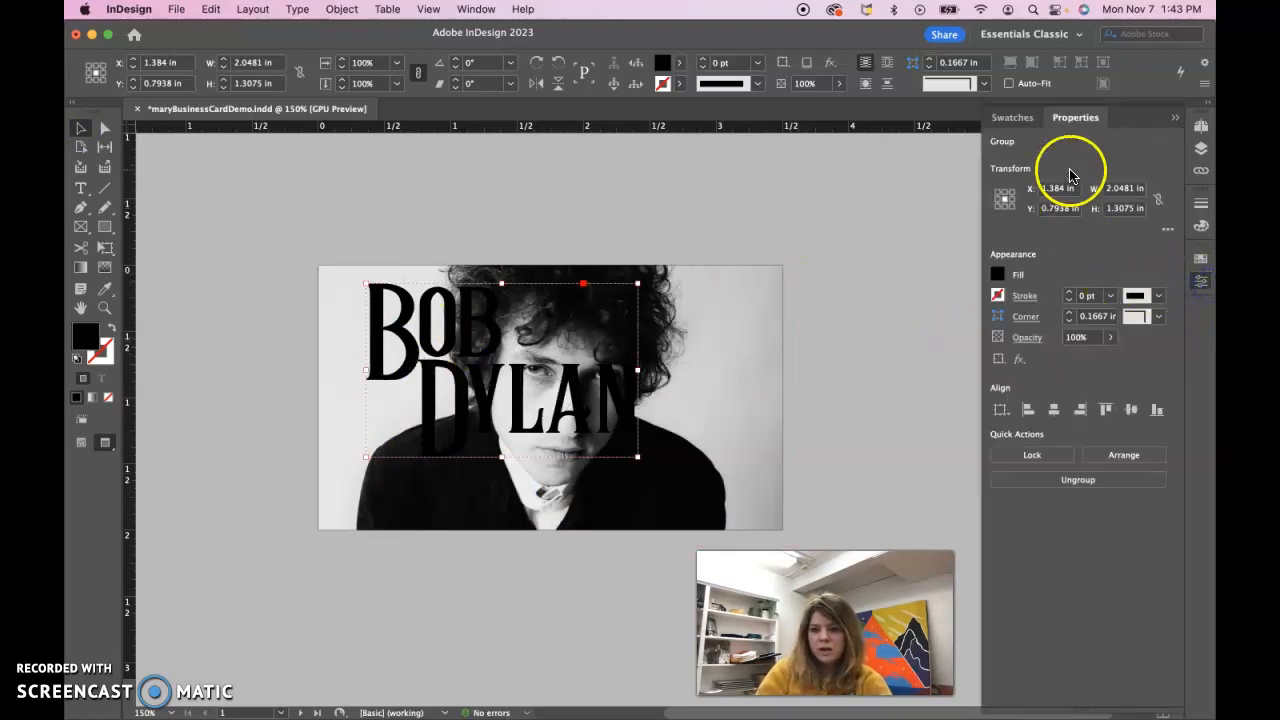
pyautogui.click(997, 276)
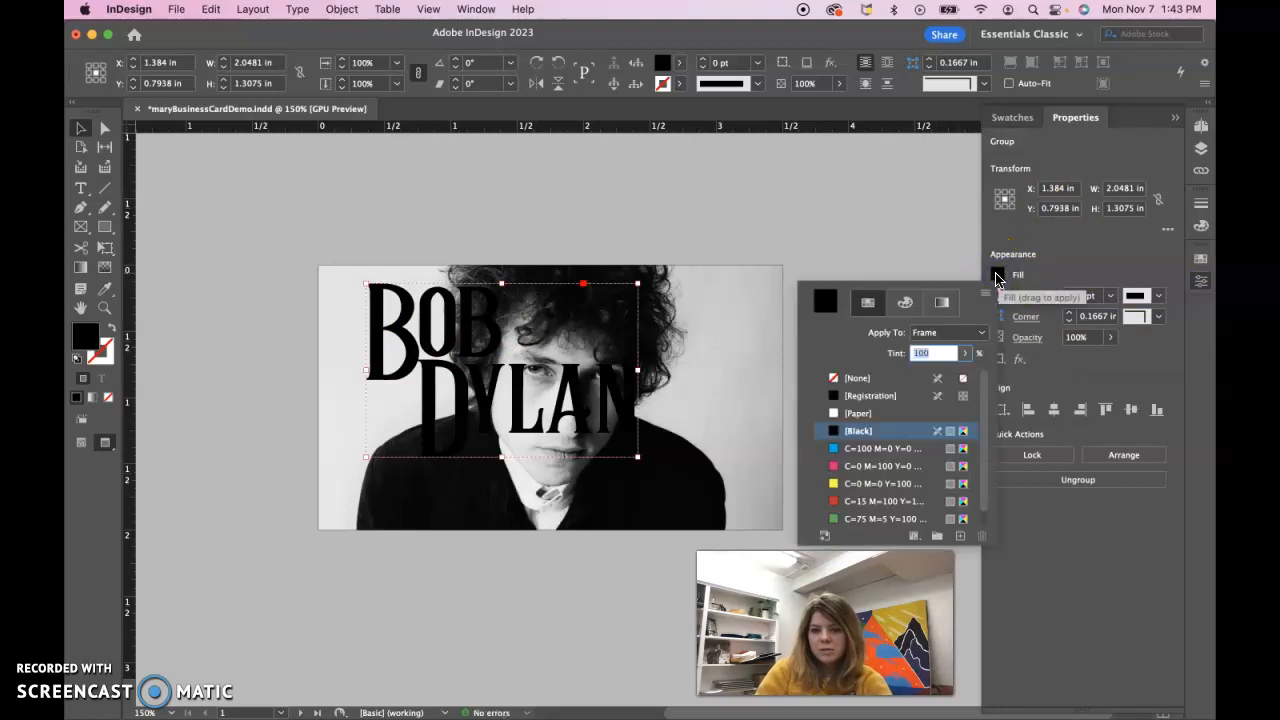
pyautogui.click(833, 503)
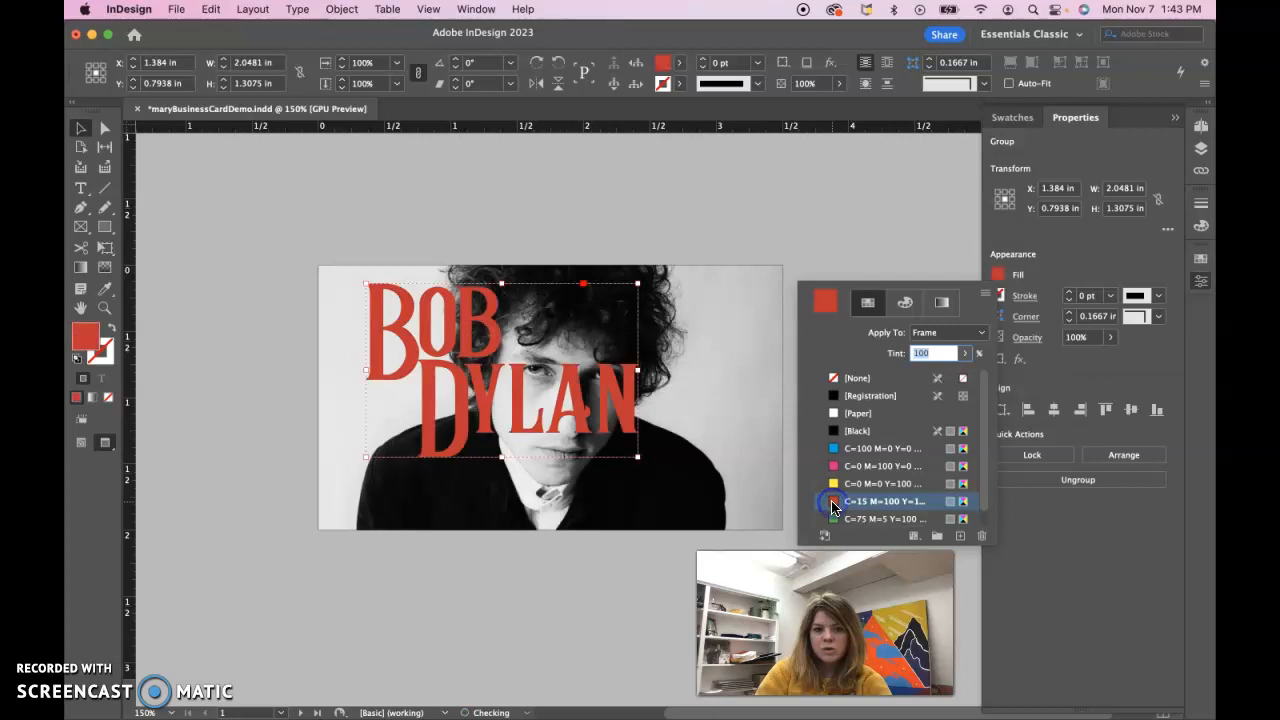
pyautogui.click(997, 275)
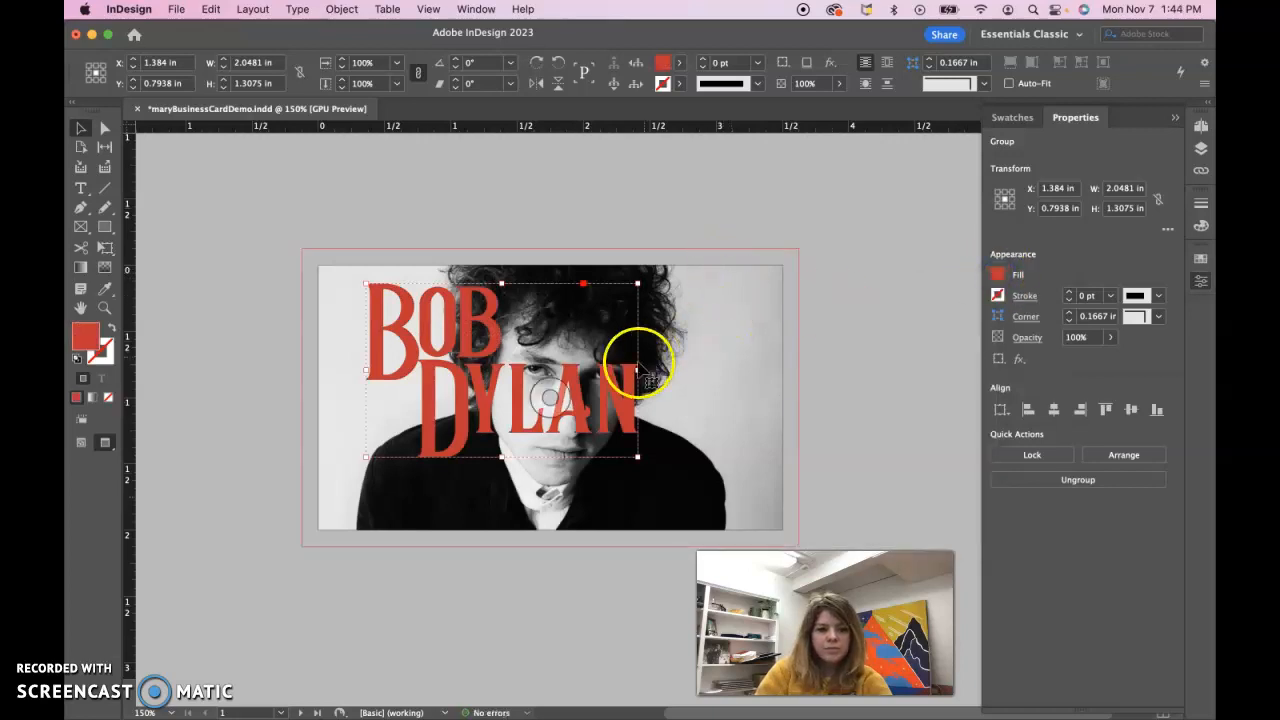
# Step: Move the red logo slightly down and left, scale it to about 1.86 by 1.19 in, and deselect it
pyautogui.moveTo(597, 397); pyautogui.dragTo(585, 424)
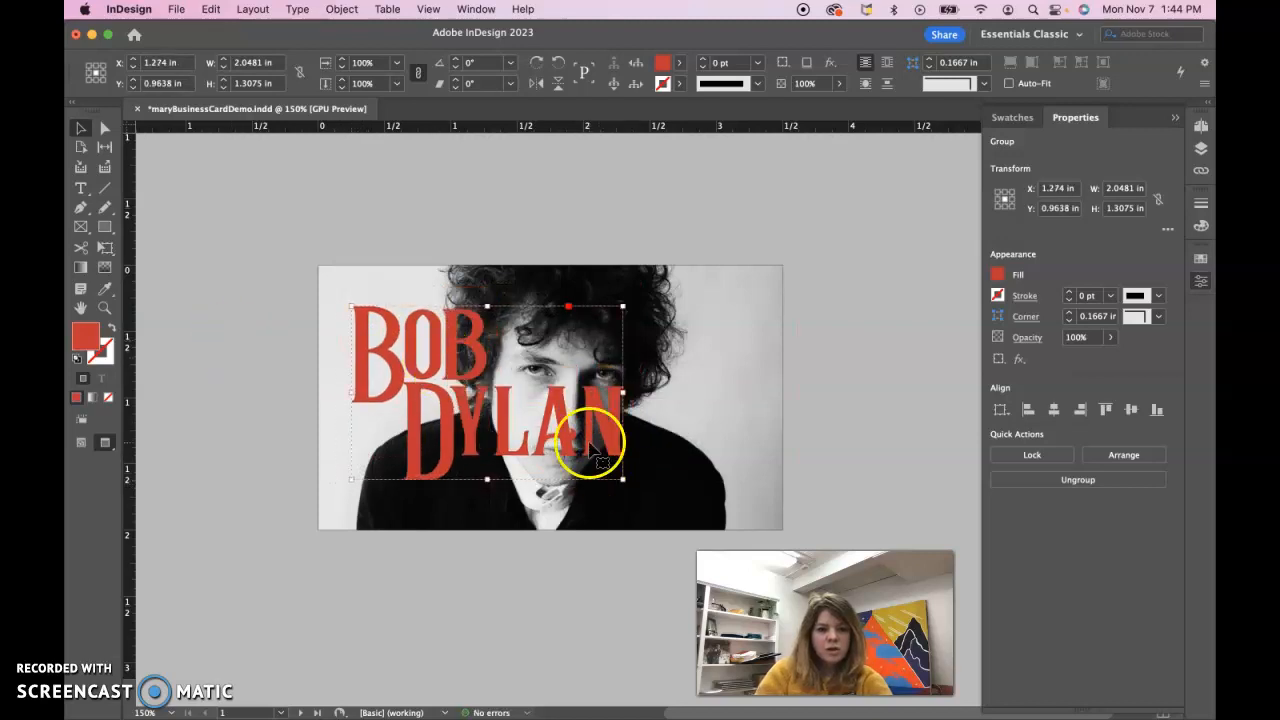
pyautogui.click(104, 250)
pyautogui.moveTo(623, 479); pyautogui.dragTo(597, 464)
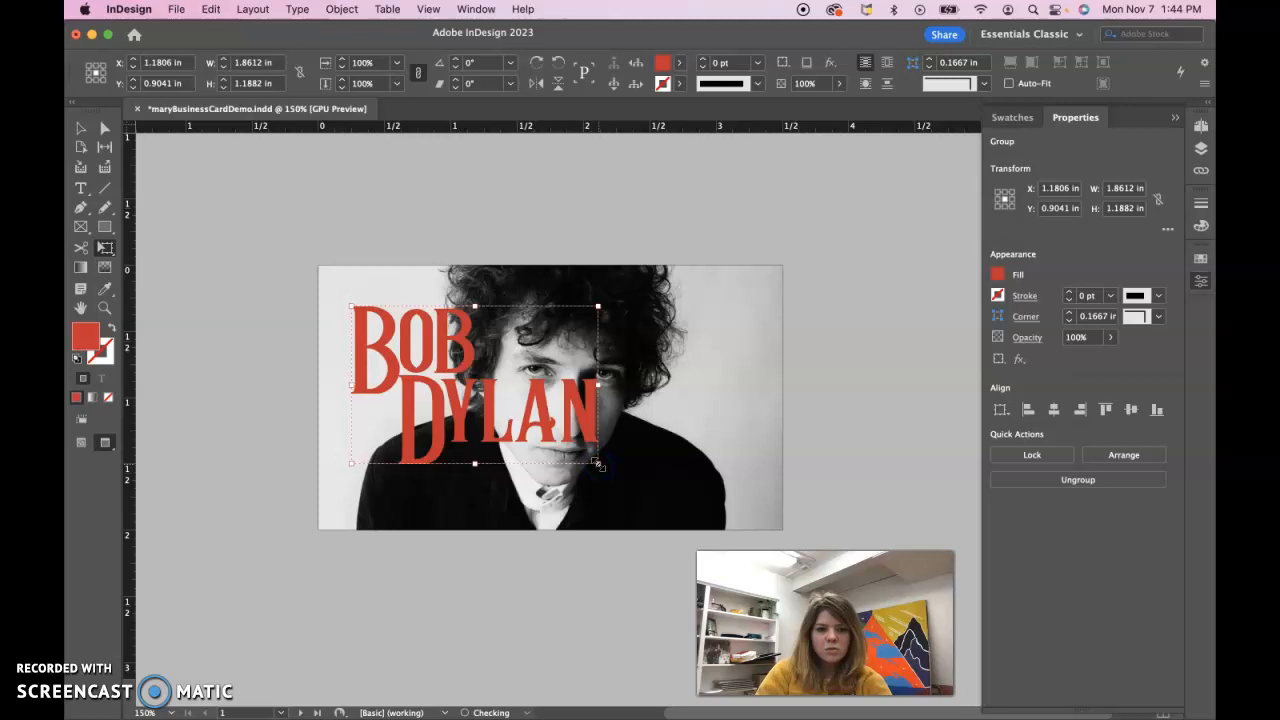
pyautogui.click(81, 130)
pyautogui.click(276, 281)
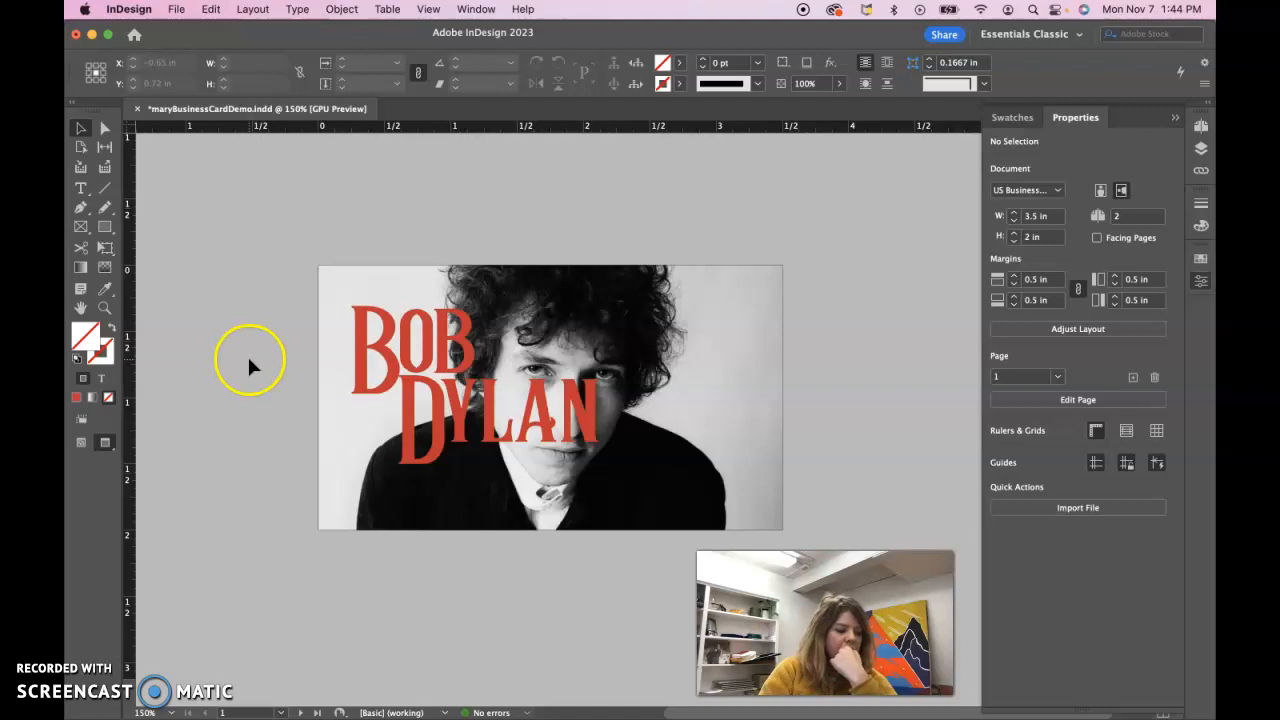
# Step: Open text.pdf from the Buisness Card Demo 2 folder and examine the supplied card text, highlighting the job title line
pyautogui.moveTo(938, 716)
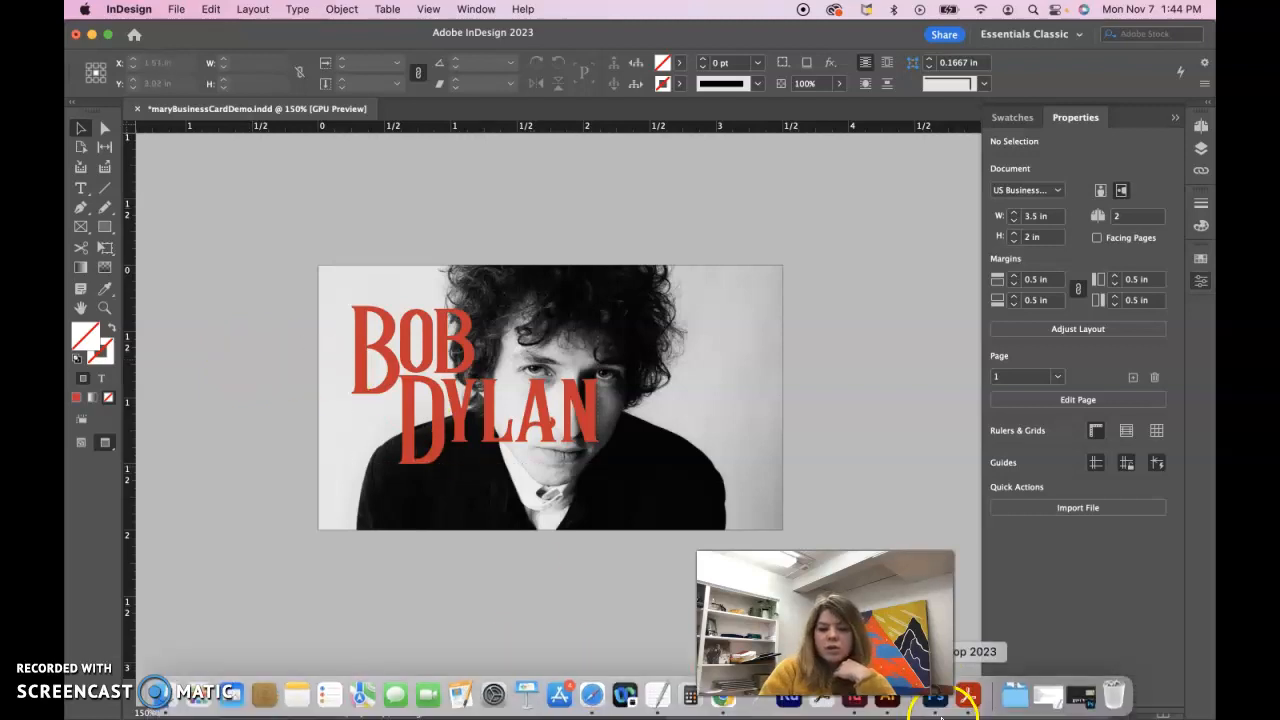
pyautogui.click(1012, 705)
pyautogui.click(1012, 660)
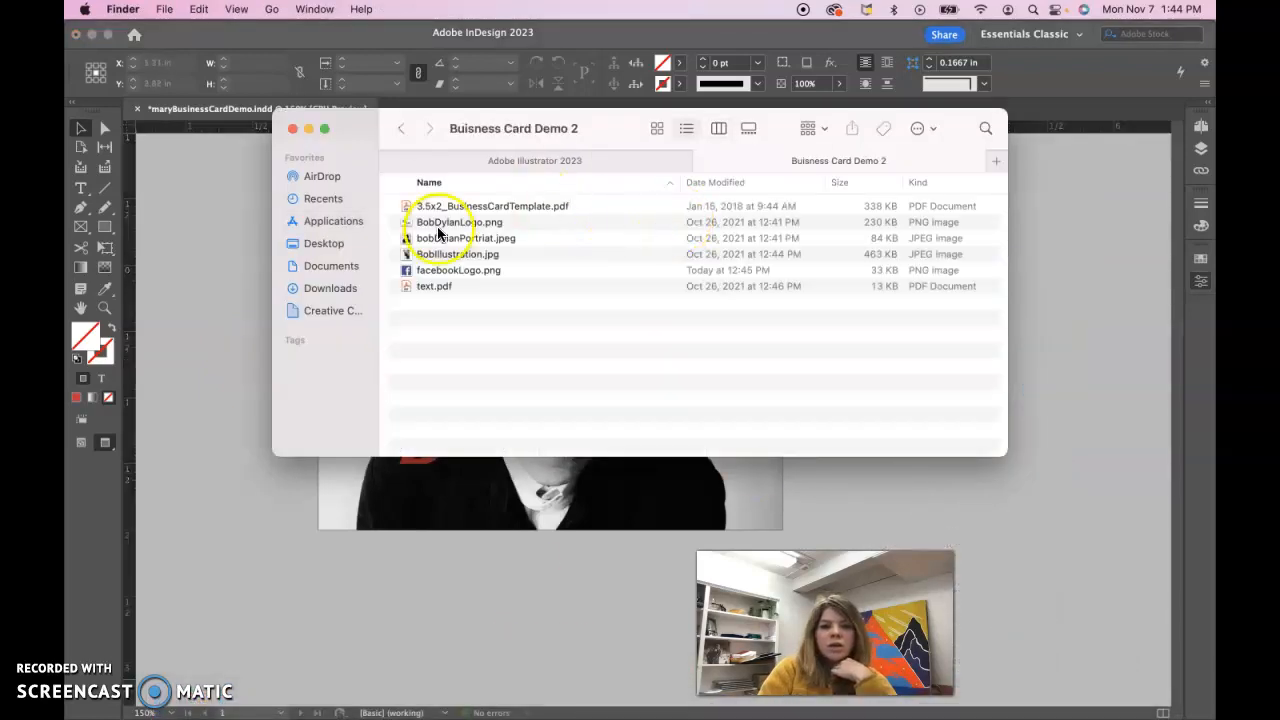
pyautogui.doubleClick(433, 286)
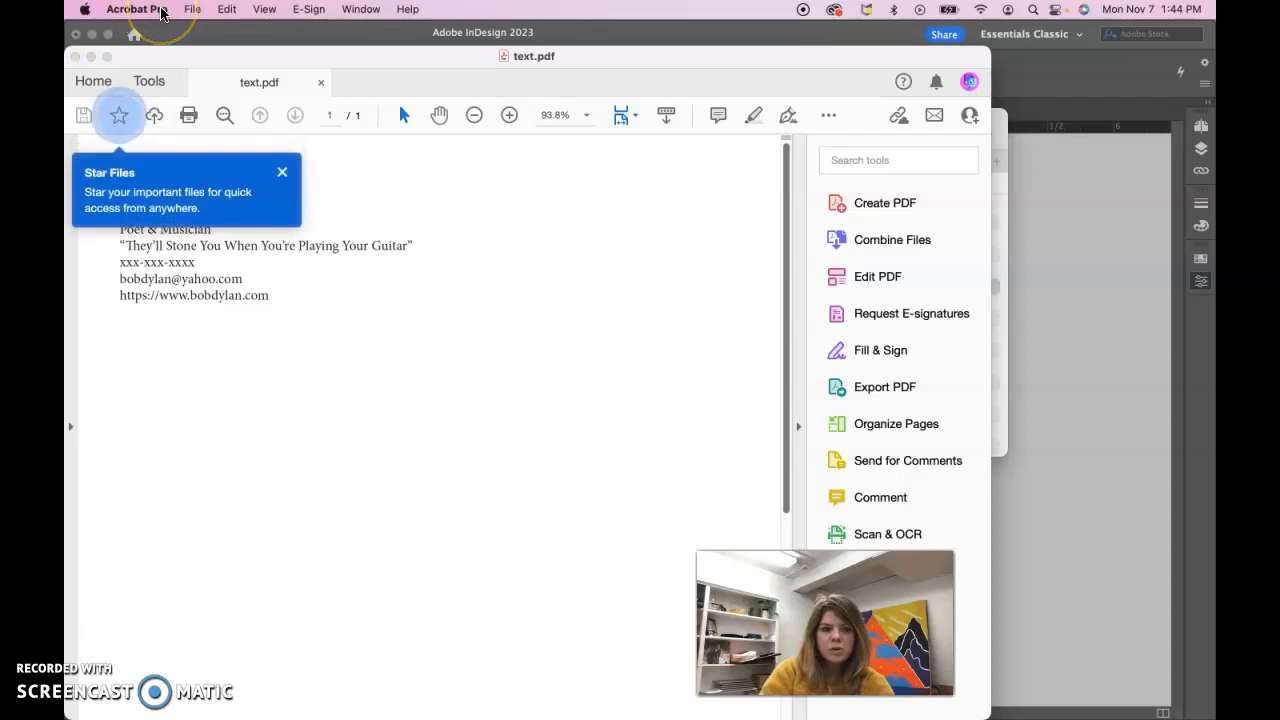
pyautogui.click(282, 172)
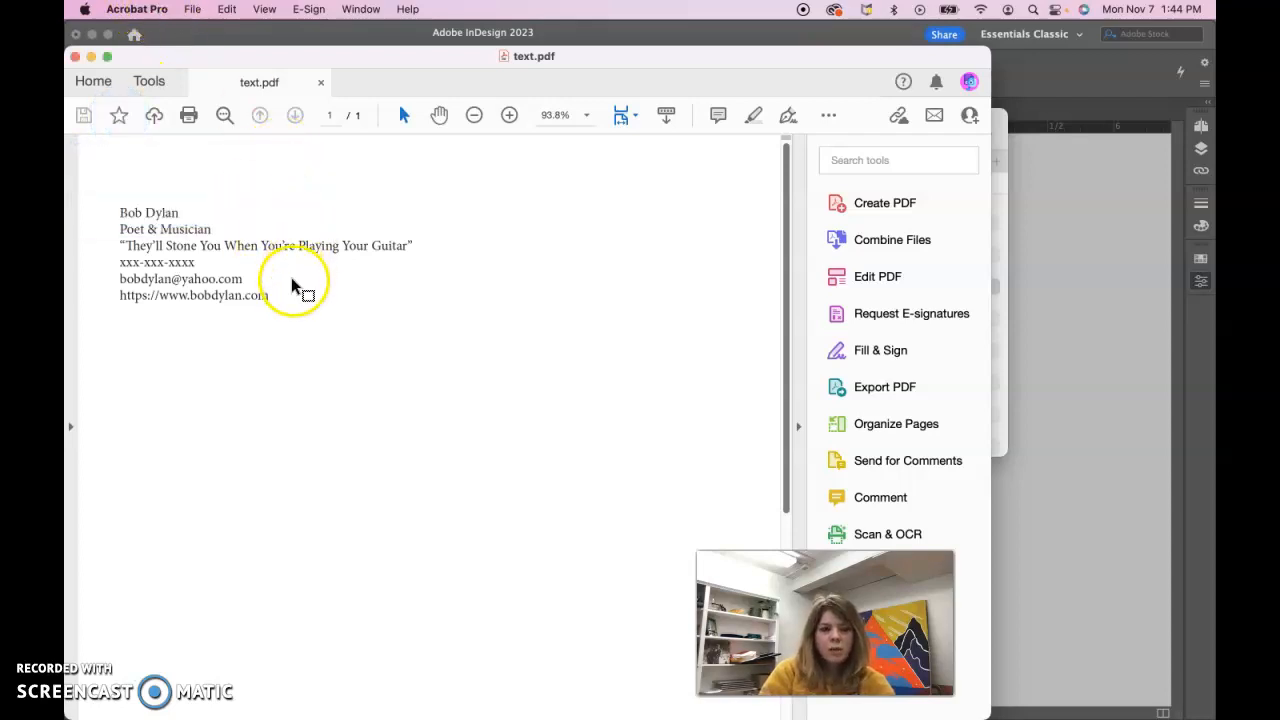
pyautogui.moveTo(214, 229); pyautogui.dragTo(149, 229)
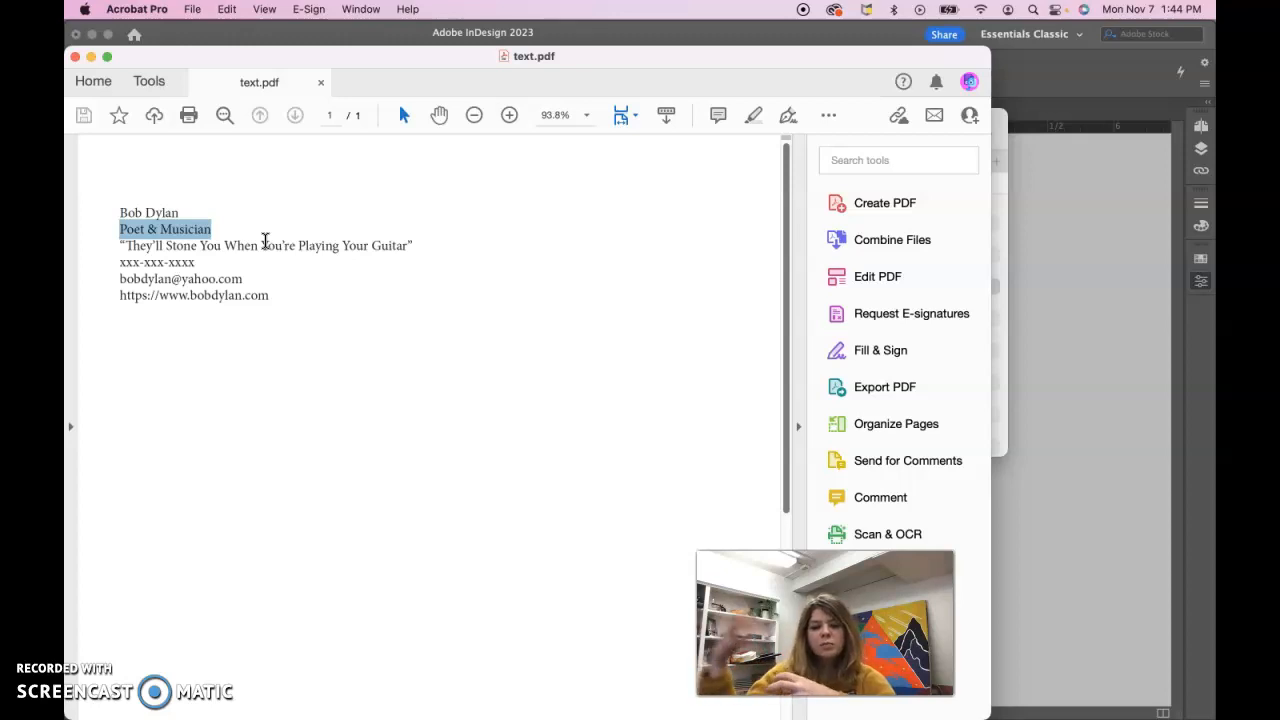
pyautogui.click(281, 219)
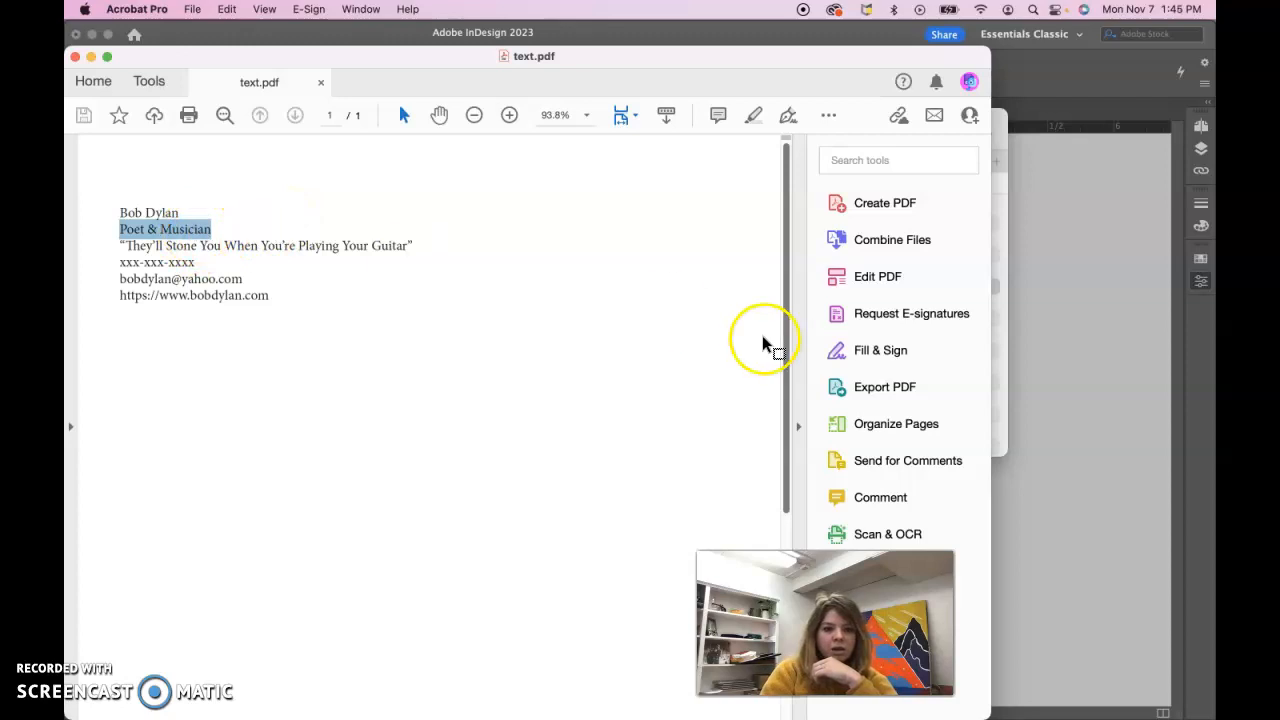
# Step: Back in InDesign, draw a text frame about 1.23 by 0.28 in below the logo and enter "Poet & Musician" in it
pyautogui.click(1105, 540)
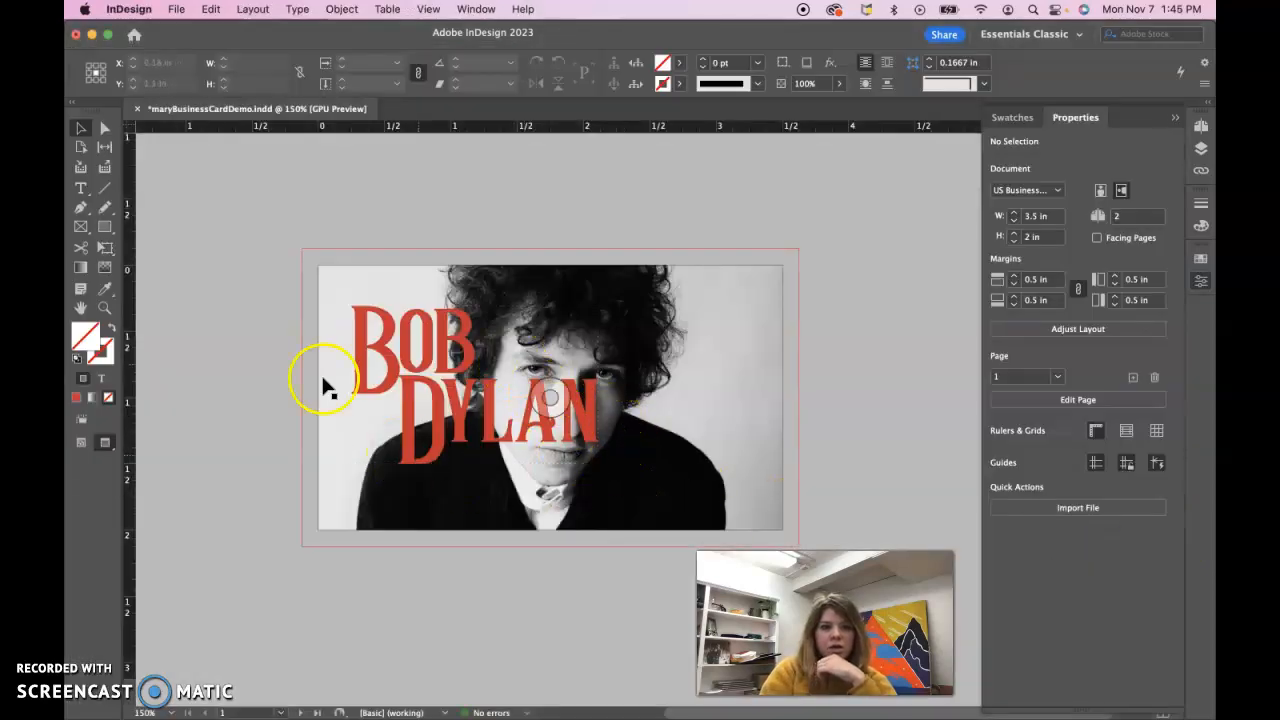
pyautogui.click(80, 190)
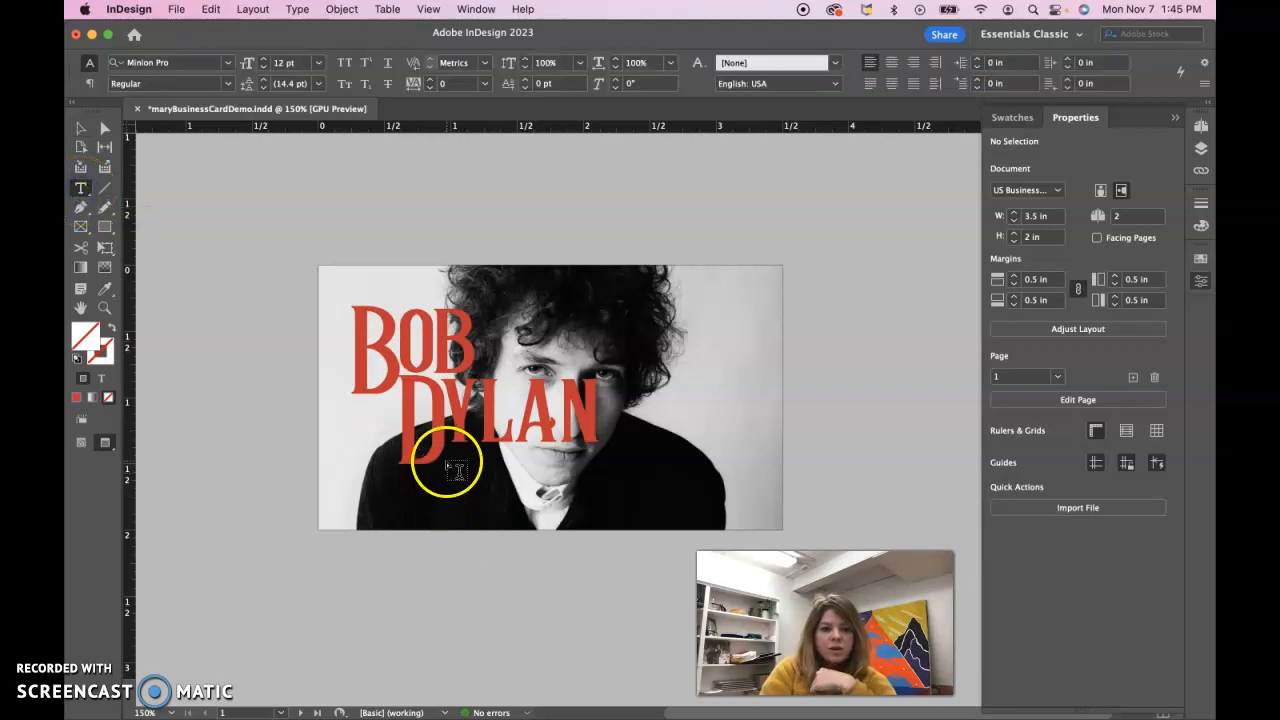
pyautogui.moveTo(449, 460); pyautogui.dragTo(612, 494)
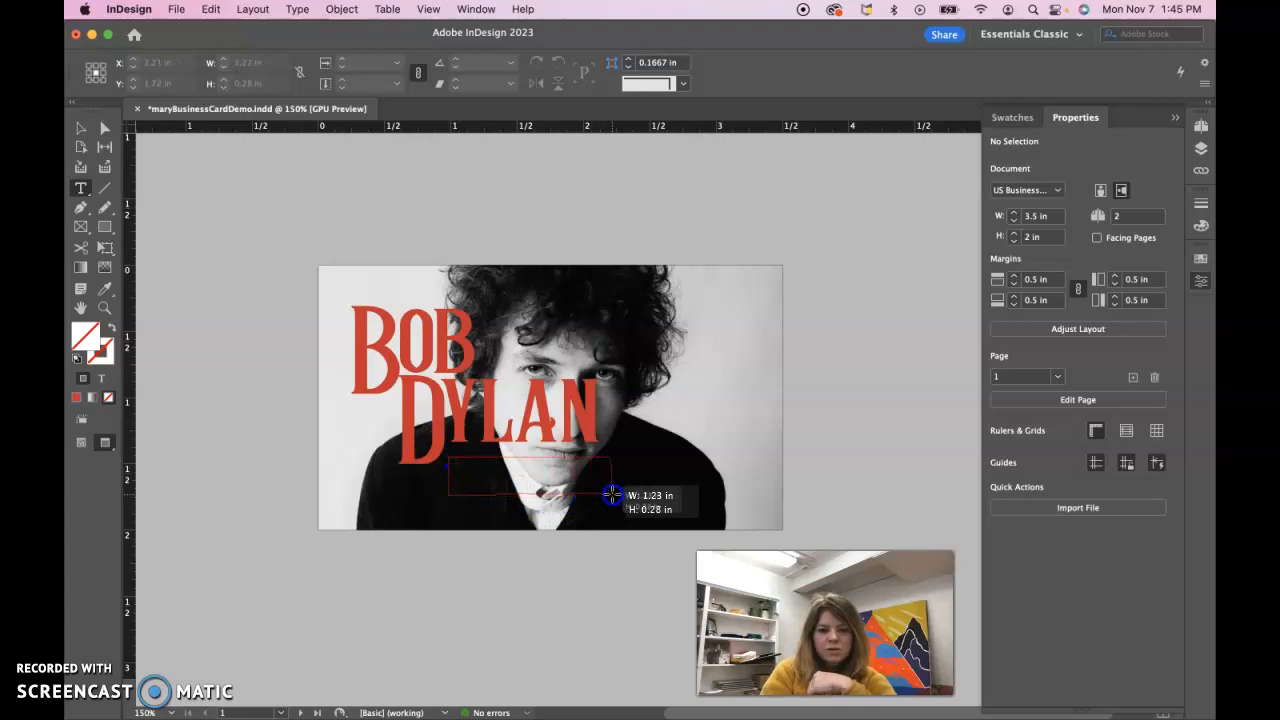
pyautogui.moveTo(612, 494); pyautogui.dragTo(612, 494)
pyautogui.write('Poet & Musician')
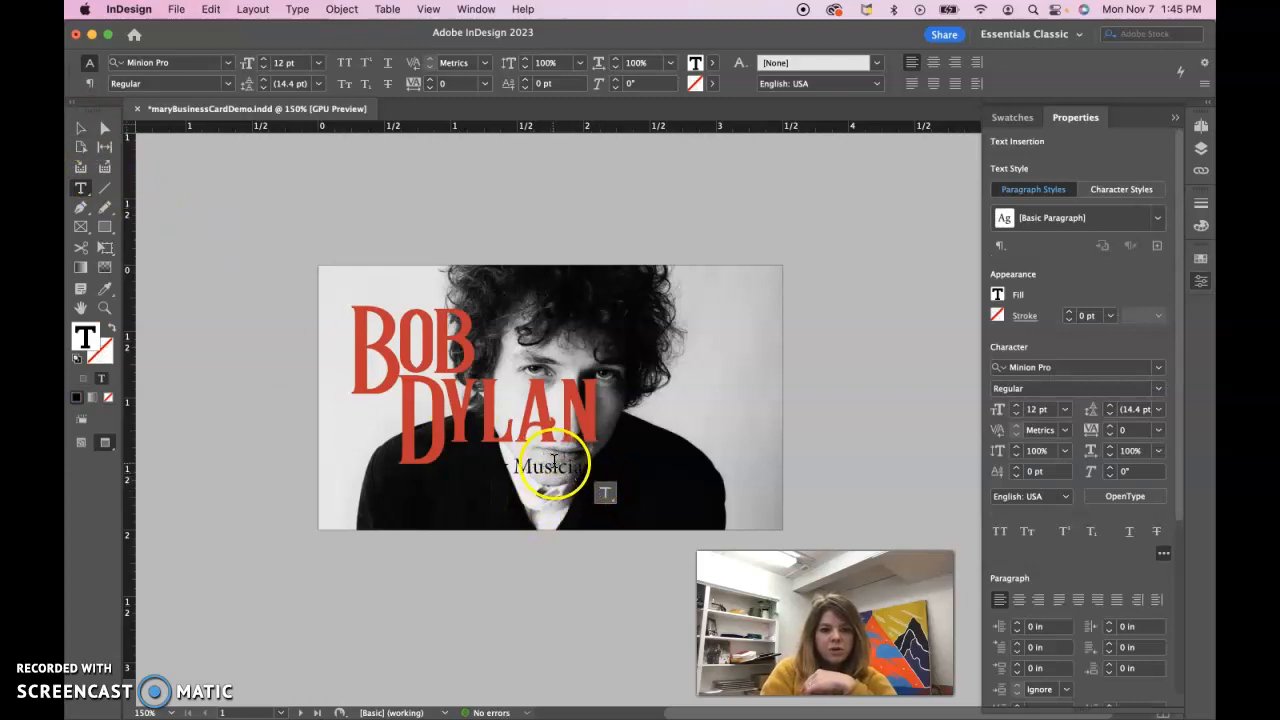
# Step: Colour the "Poet & Musician" text with the red swatch C=15 M=100 Y=100 K=0
pyautogui.tripleClick(553, 465)
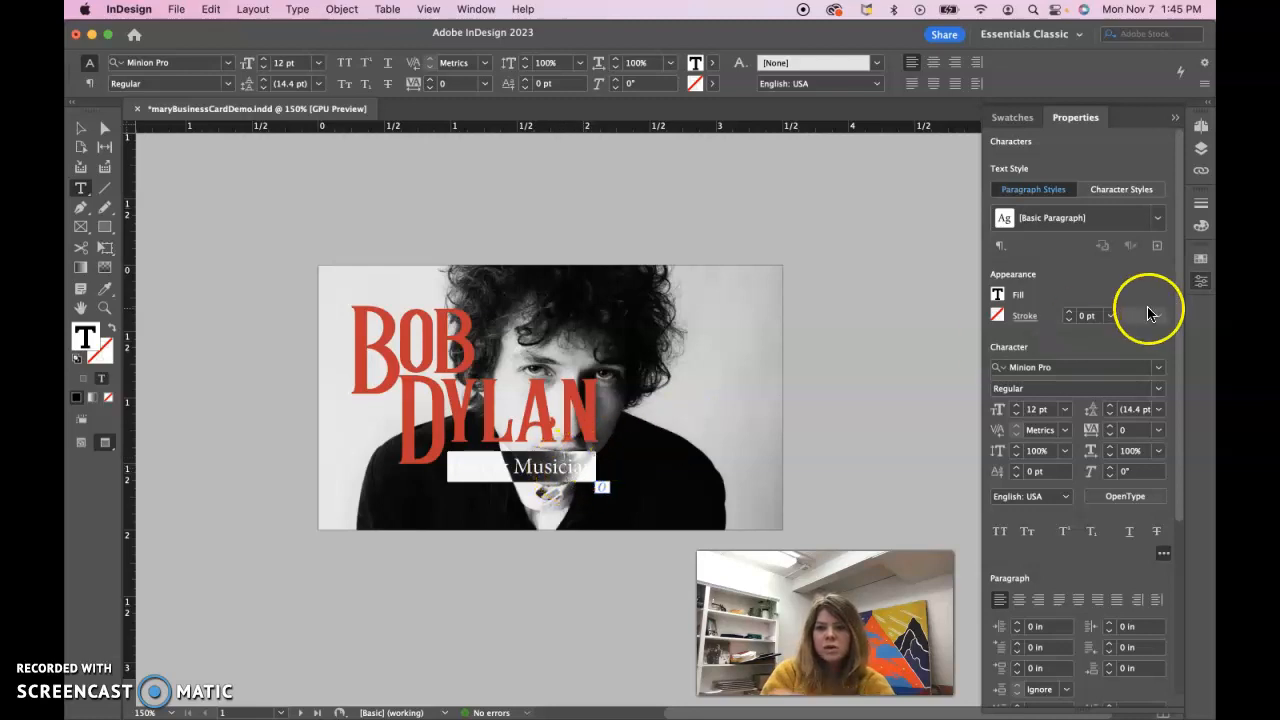
pyautogui.click(1201, 261)
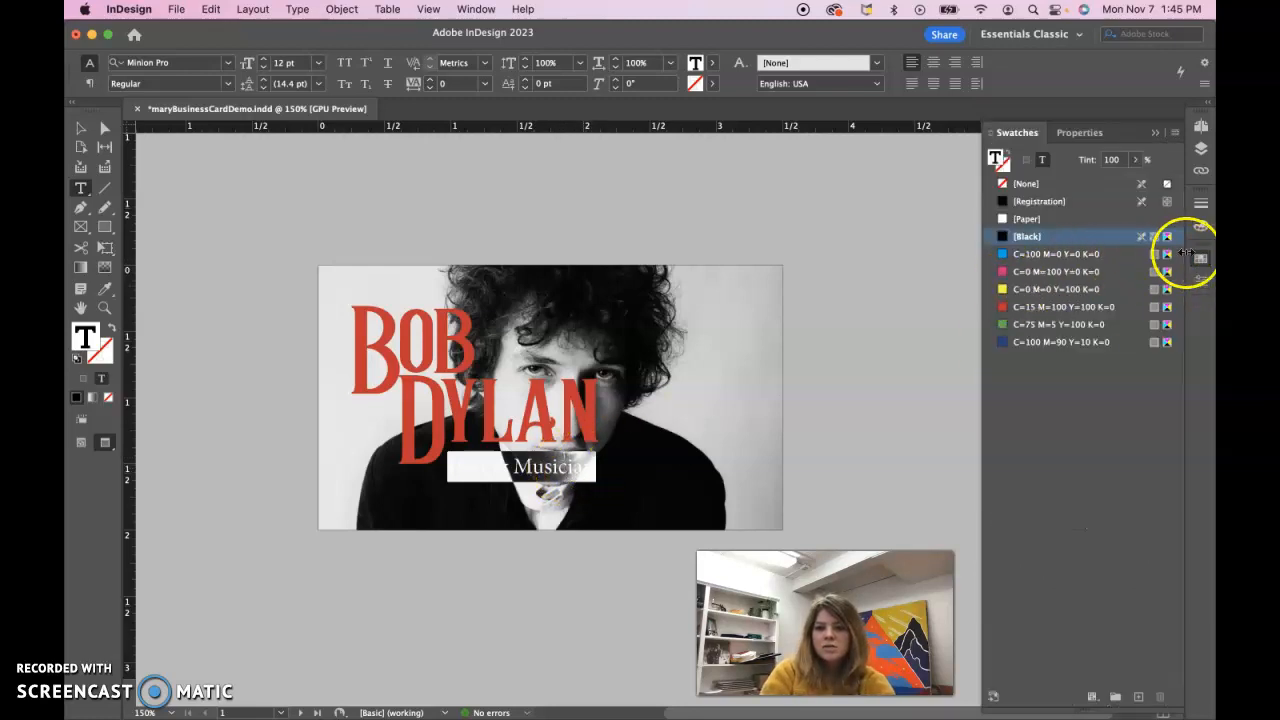
pyautogui.click(1201, 283)
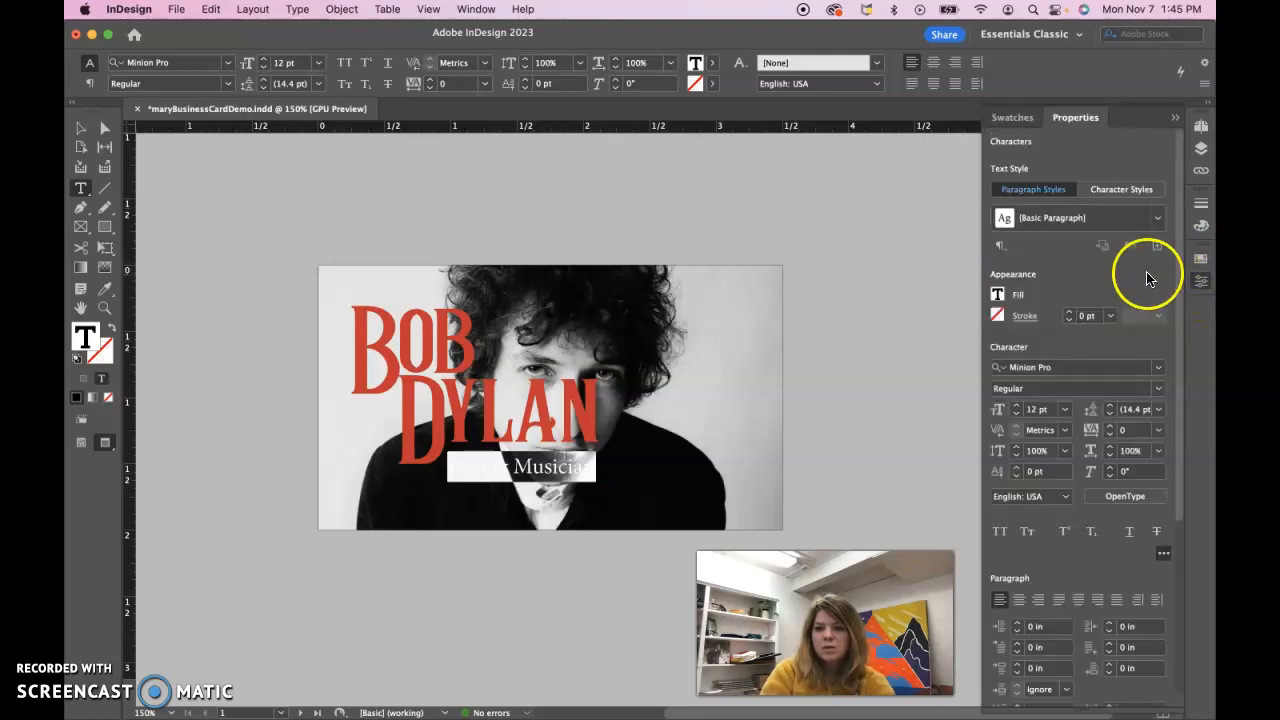
pyautogui.click(998, 296)
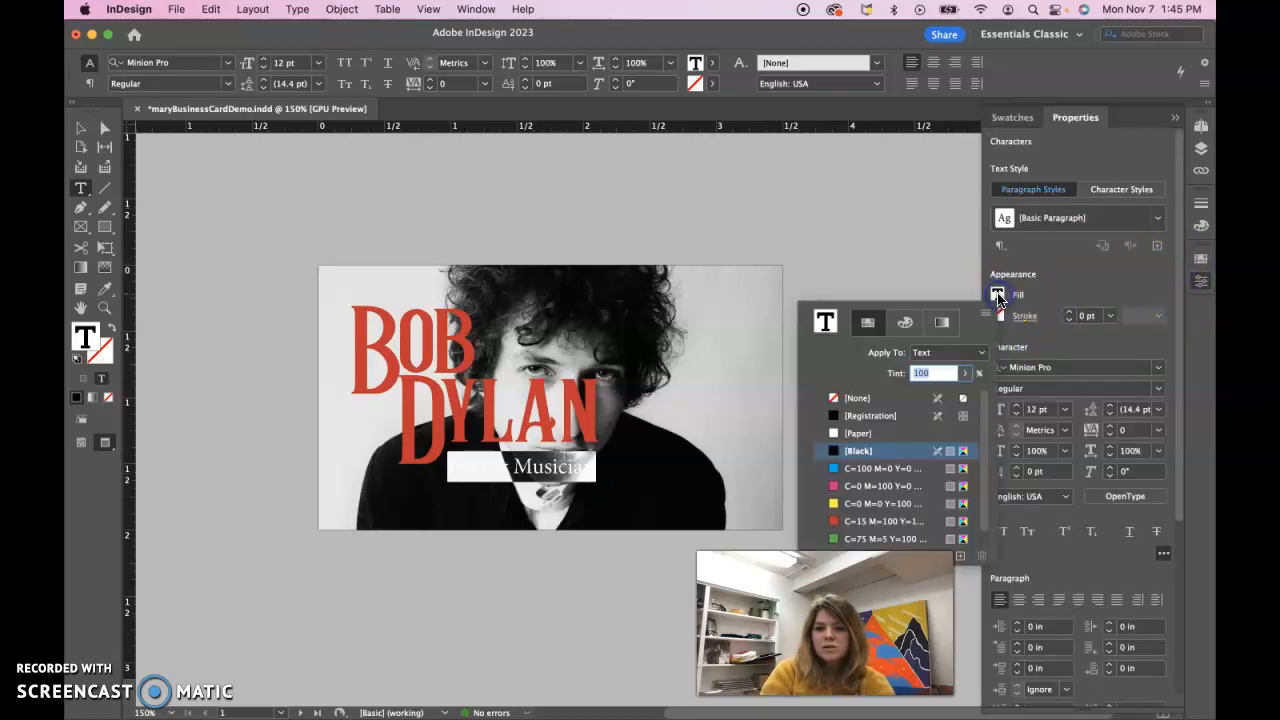
pyautogui.click(845, 521)
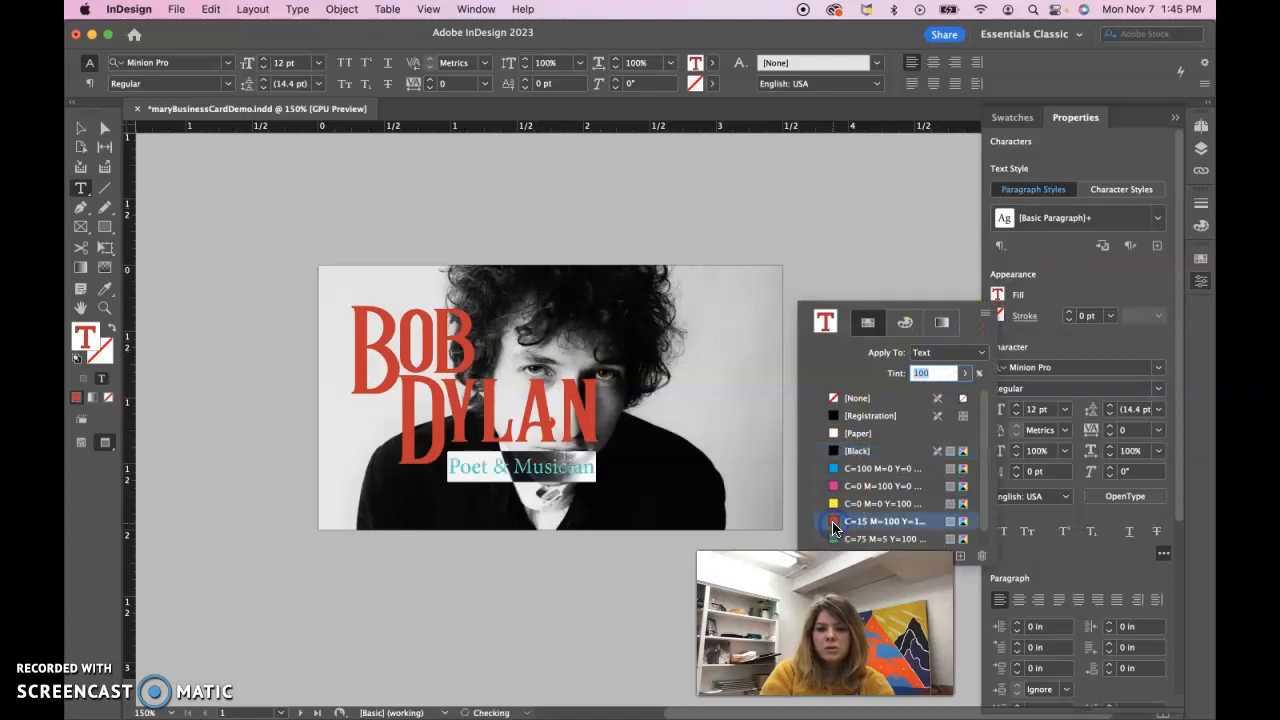
pyautogui.click(998, 296)
pyautogui.click(80, 127)
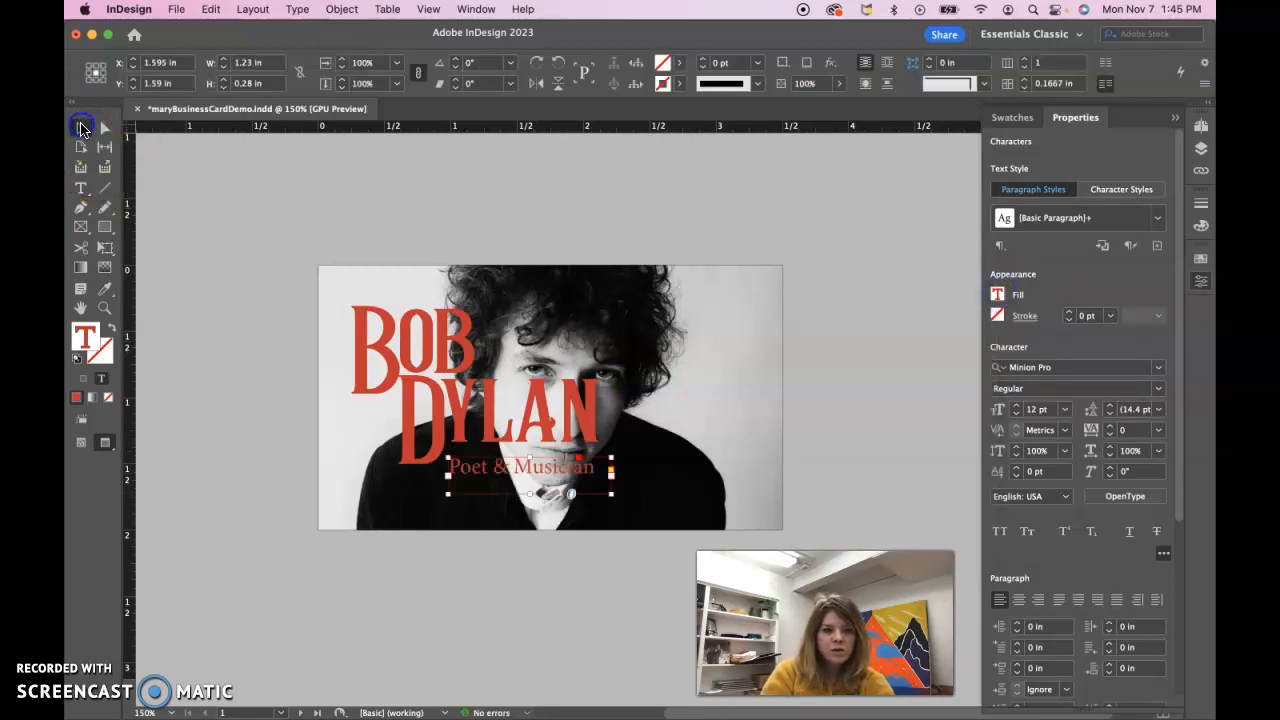
pyautogui.click(563, 468)
pyautogui.doubleClick(563, 468)
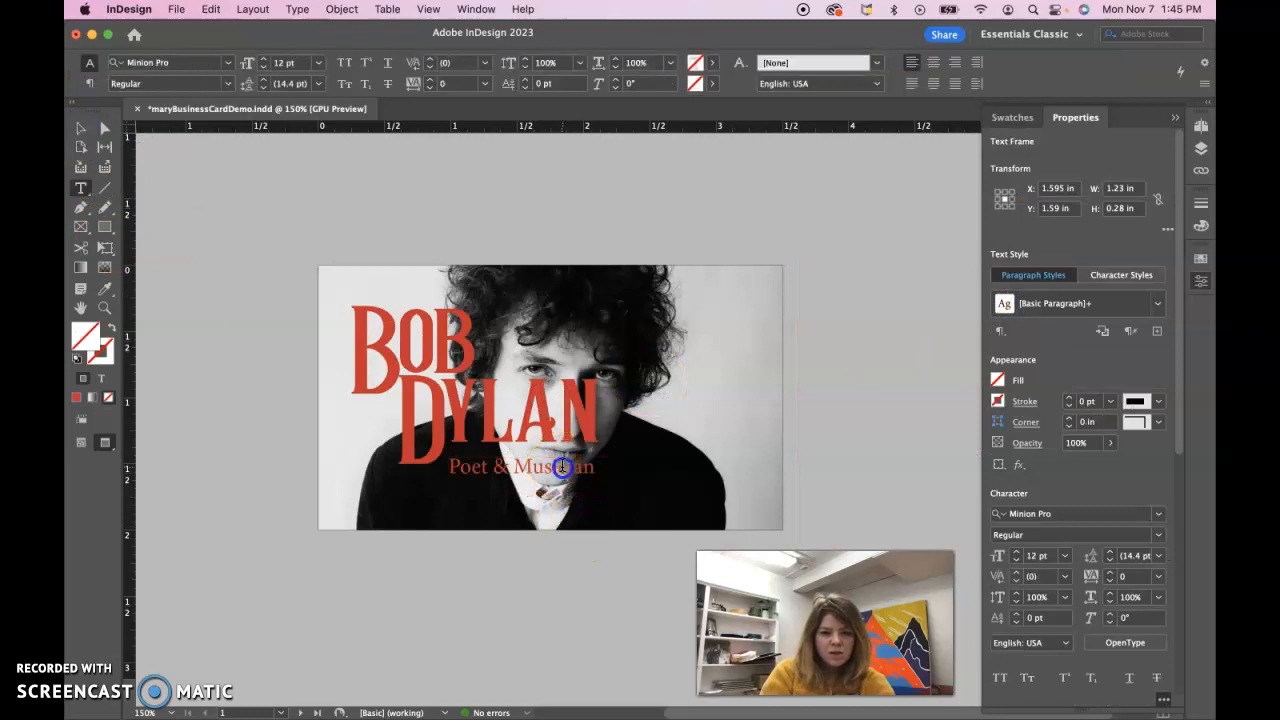
pyautogui.click(228, 84)
pyautogui.click(228, 84)
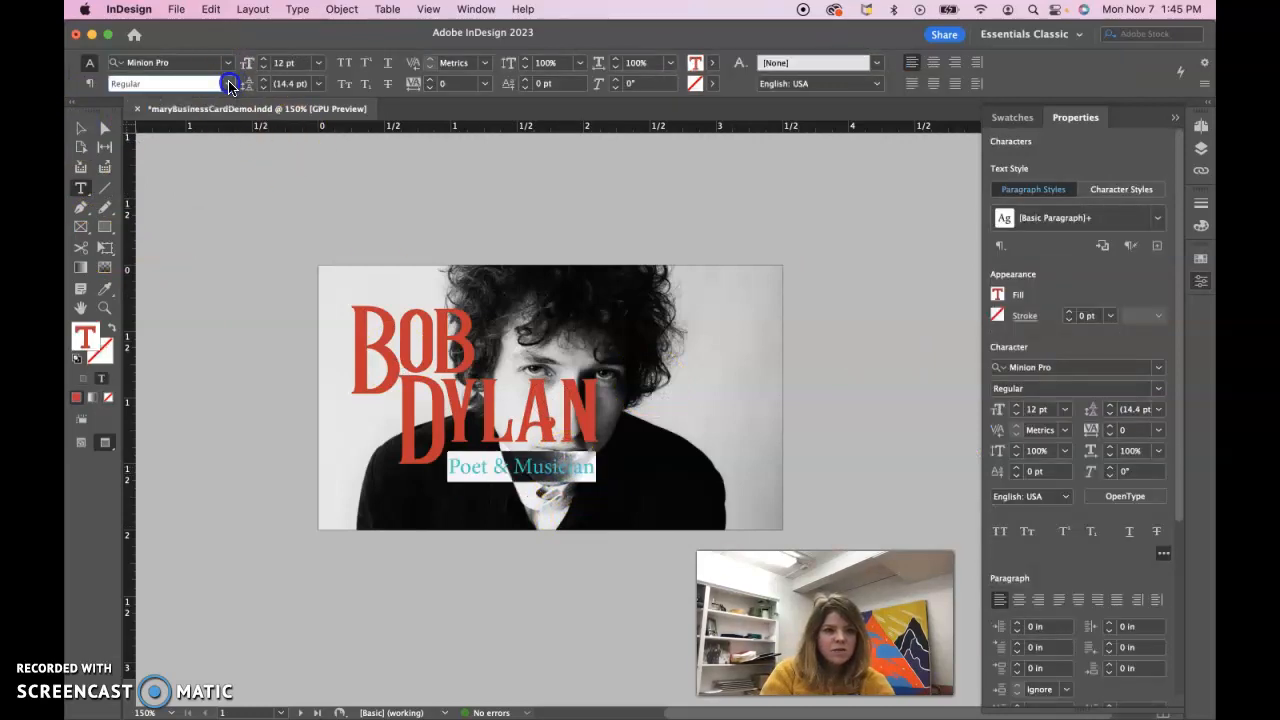
# Step: Nudge the "Poet & Musician" text frame slightly right, to about X 1.615 in, and deselect it
pyautogui.click(76, 127)
pyautogui.click(486, 468)
pyautogui.moveTo(488, 469); pyautogui.dragTo(491, 469)
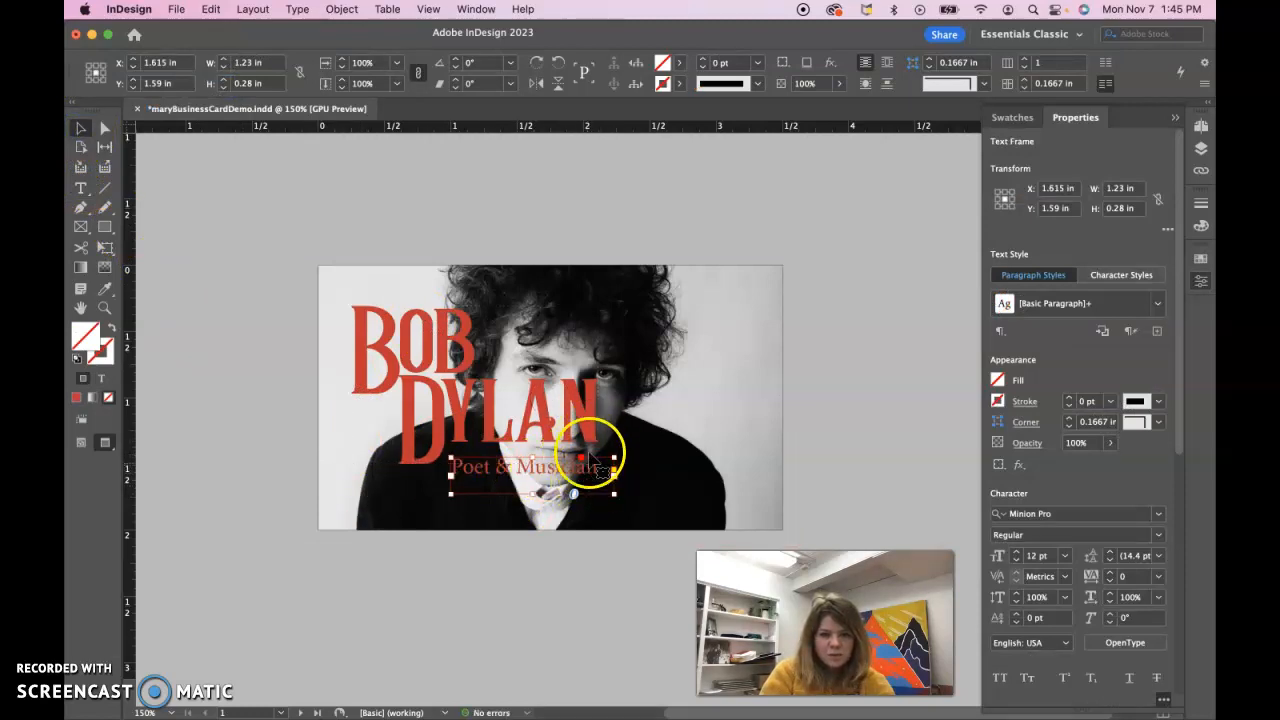
pyautogui.click(908, 449)
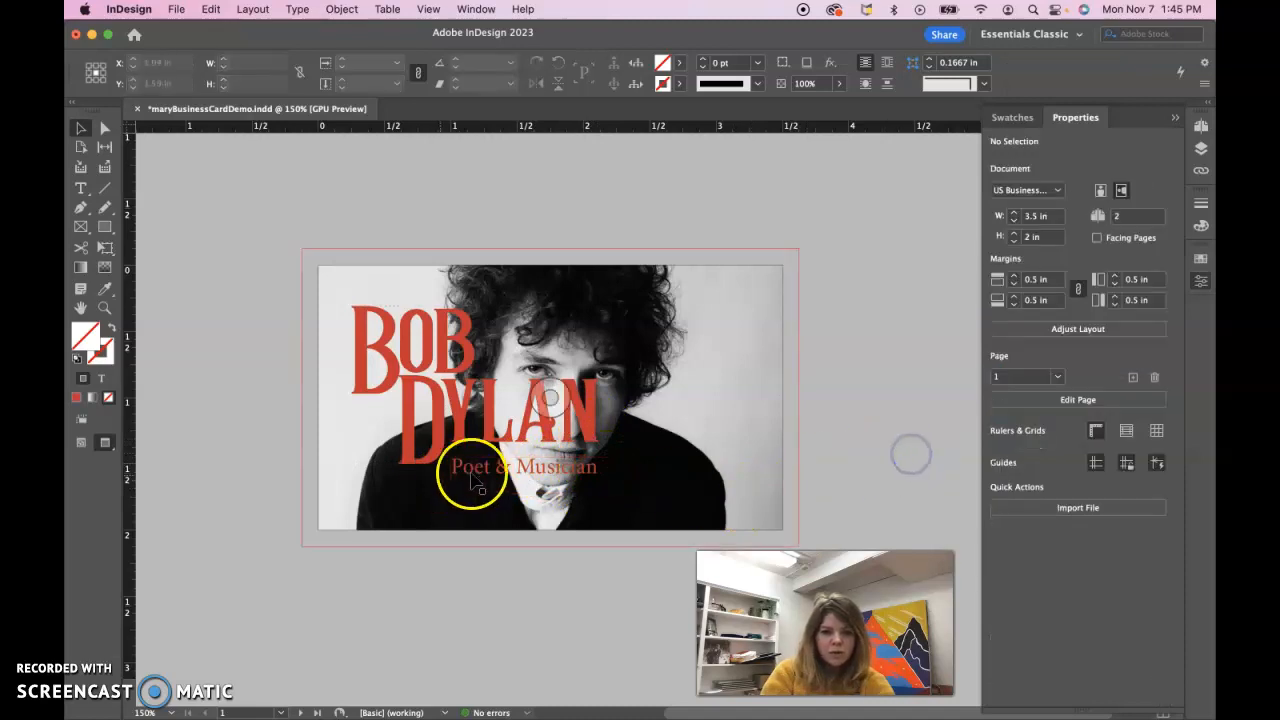
# Step: Go to page 2 of the card, hide the Template layer and make the Design layer active
pyautogui.press('w')
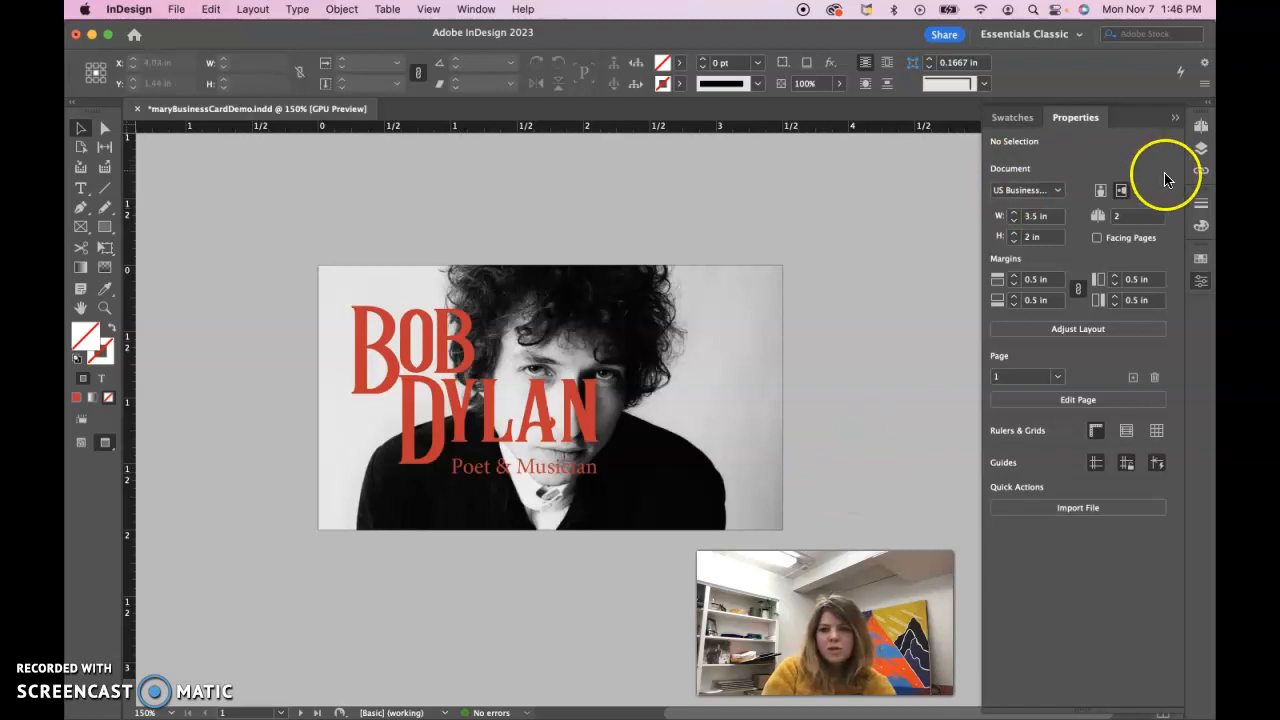
pyautogui.click(1202, 130)
pyautogui.doubleClick(1030, 297)
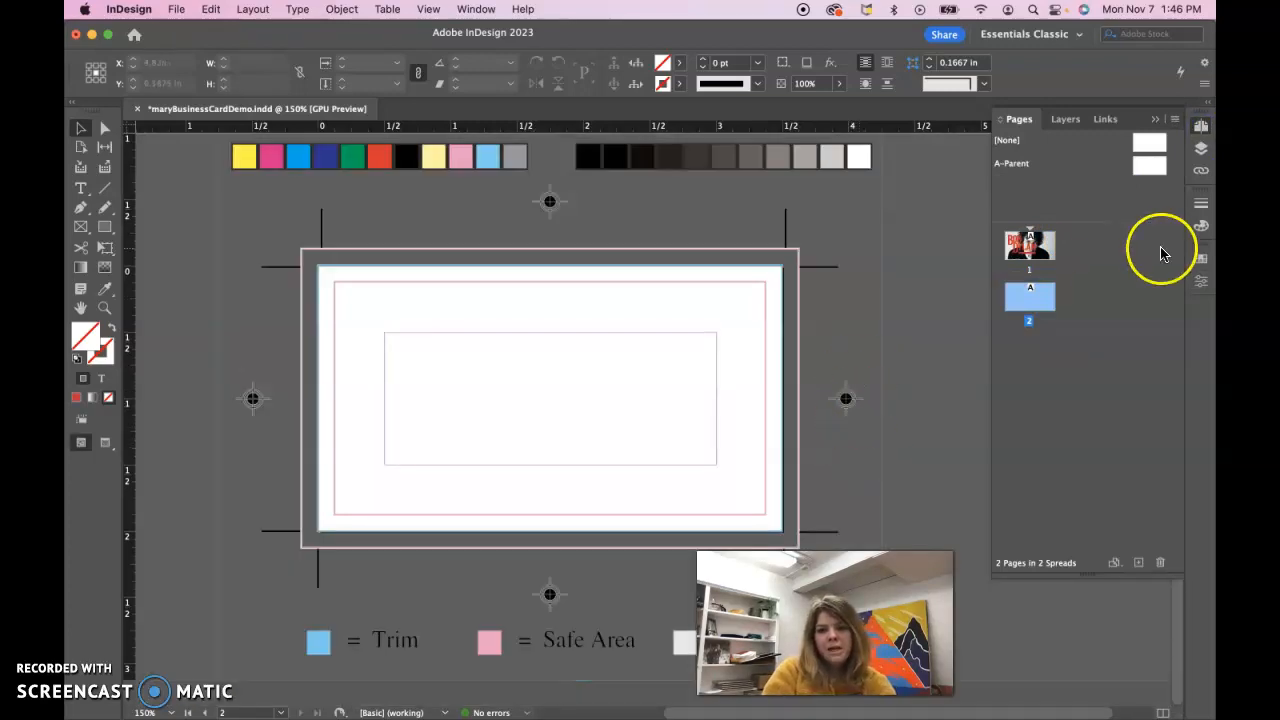
pyautogui.click(1202, 148)
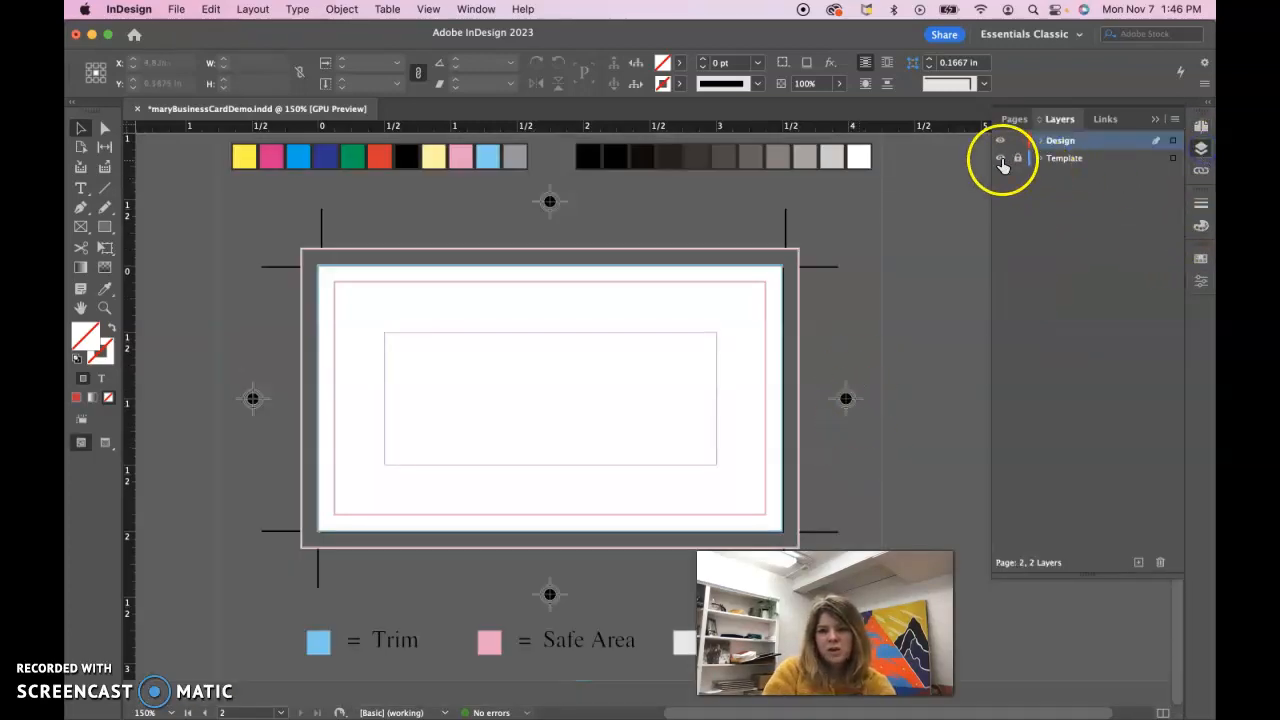
pyautogui.click(1001, 158)
pyautogui.click(1062, 145)
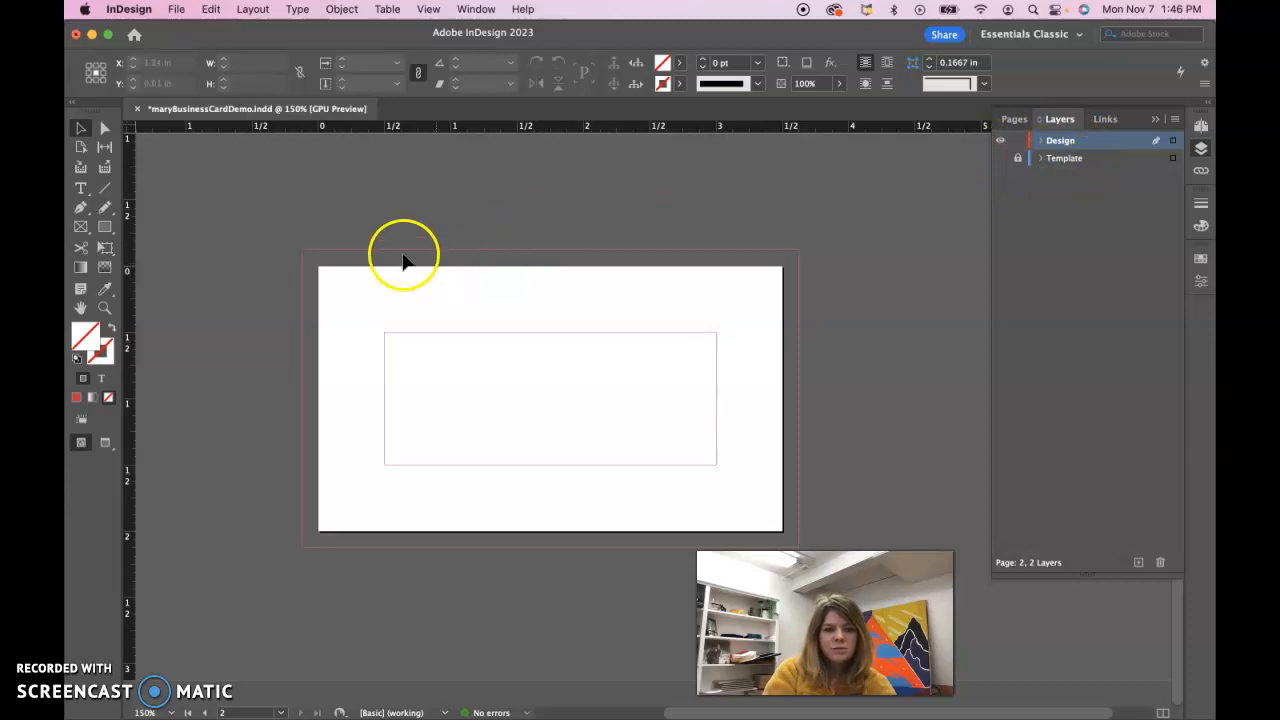
# Step: Draw a 3.75 by 2.25 in rectangle frame covering page 2 out to the bleed edges
pyautogui.click(84, 230)
pyautogui.moveTo(303, 251); pyautogui.dragTo(799, 548)
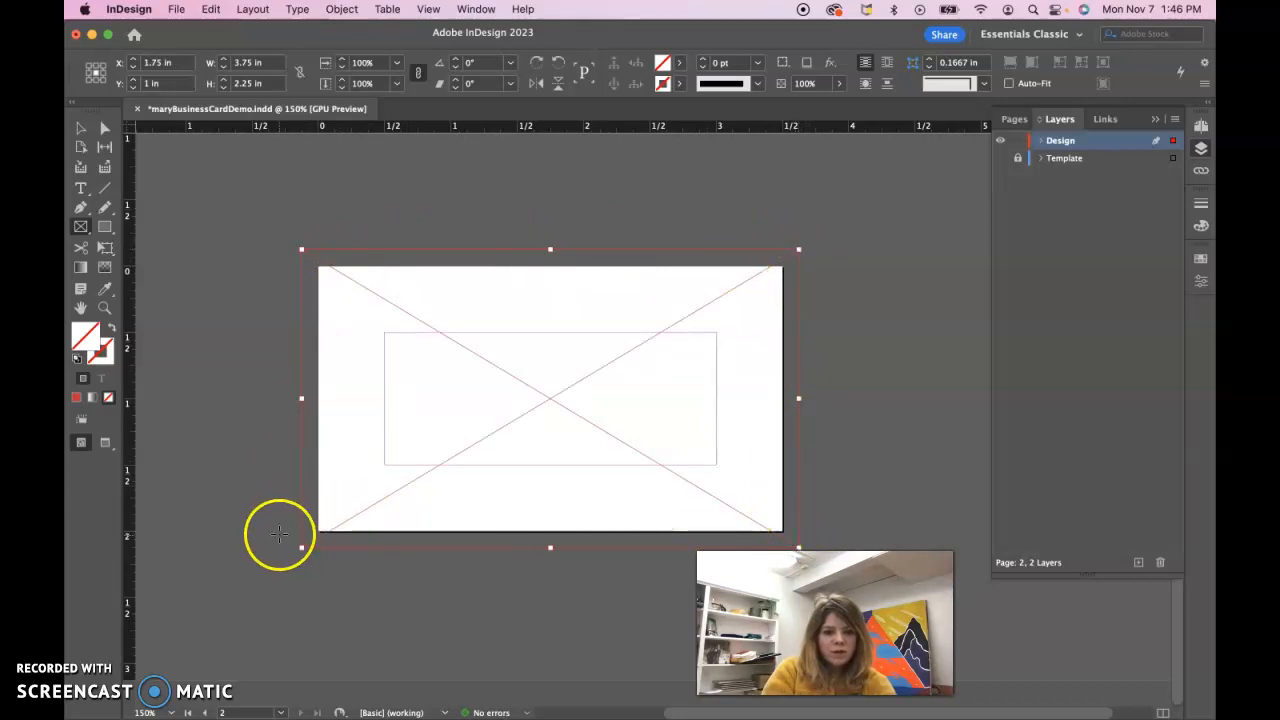
pyautogui.press('w')
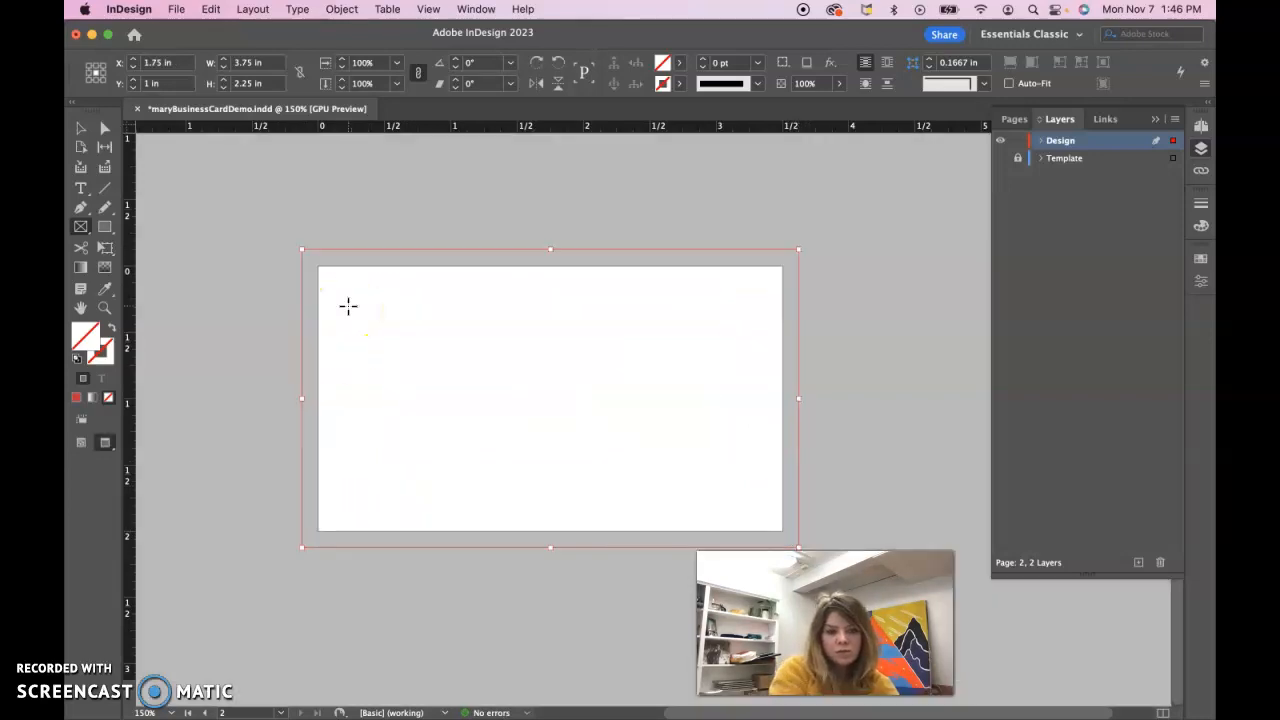
pyautogui.press('w')
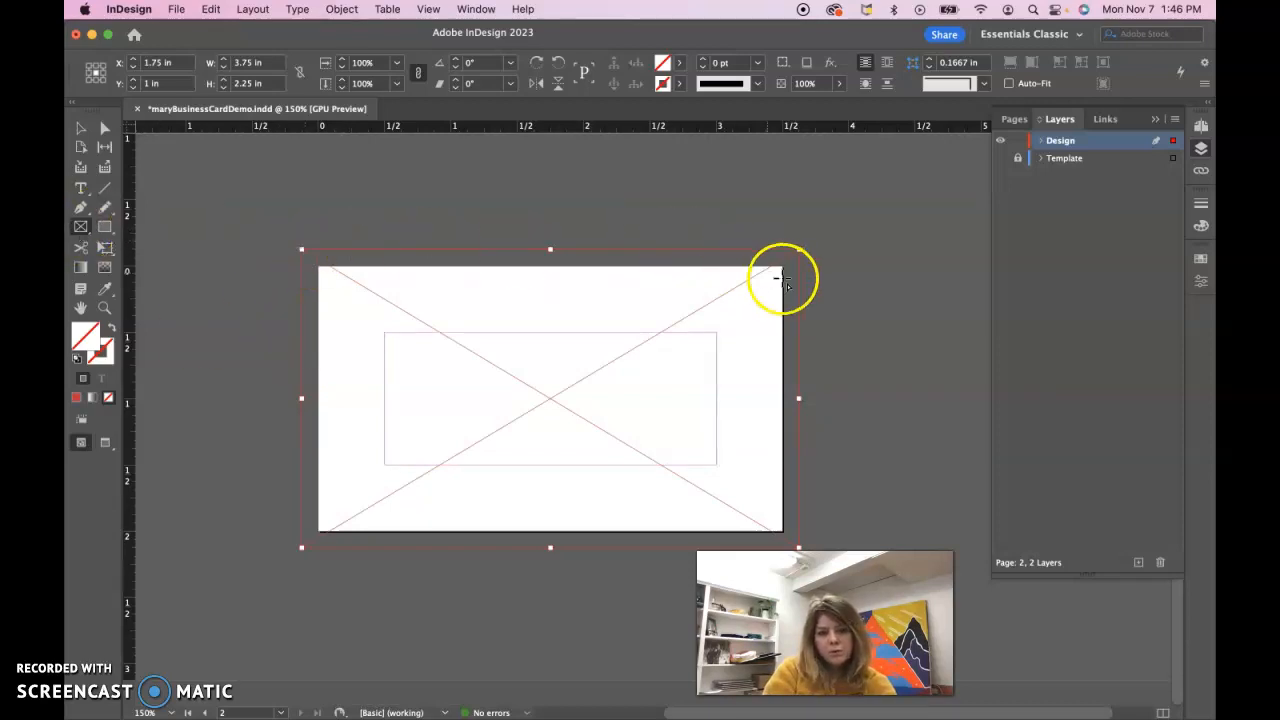
# Step: Place BobIllustration.jpg from the Buisness Card Demo 2 folder into the page 2 frame
pyautogui.click(176, 10)
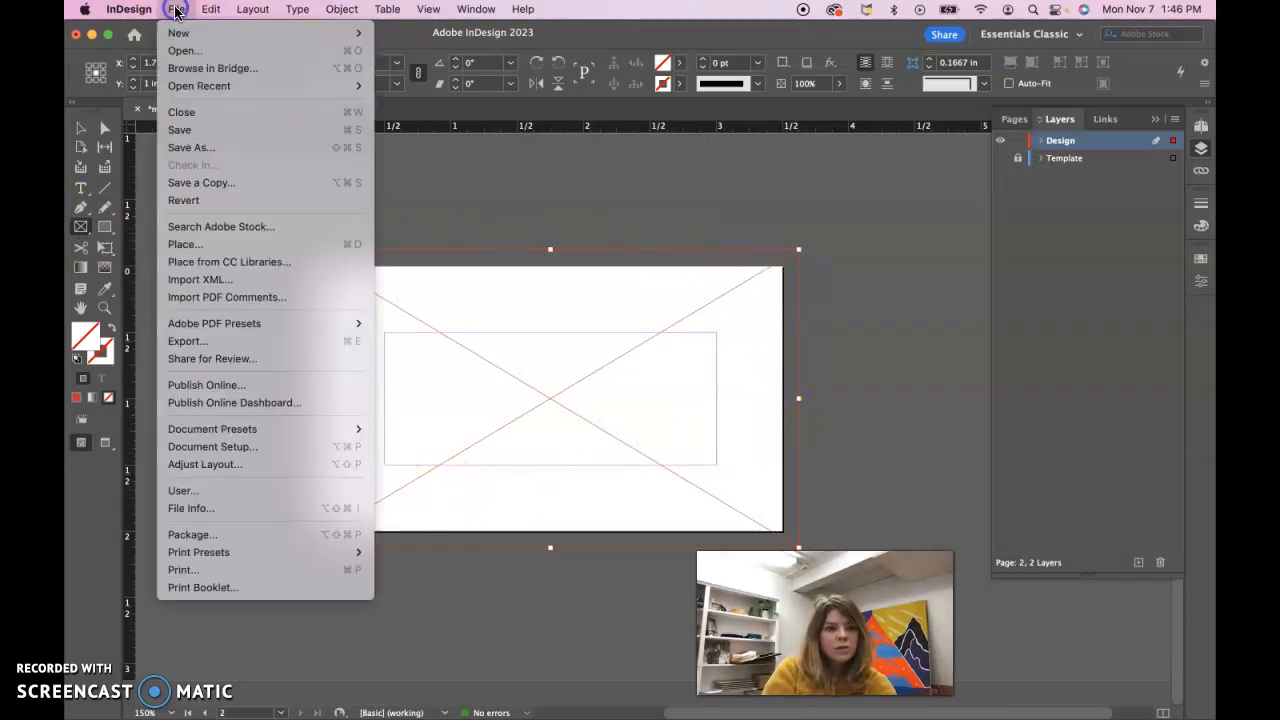
pyautogui.click(204, 244)
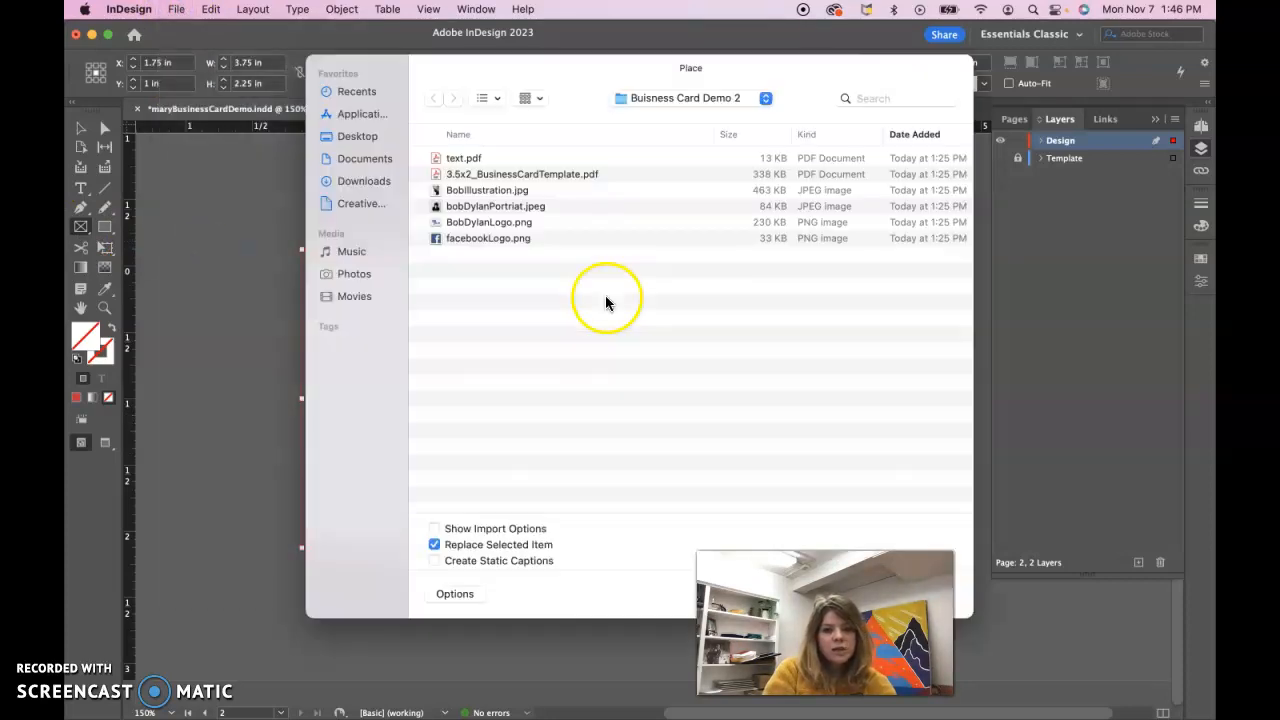
pyautogui.click(480, 191)
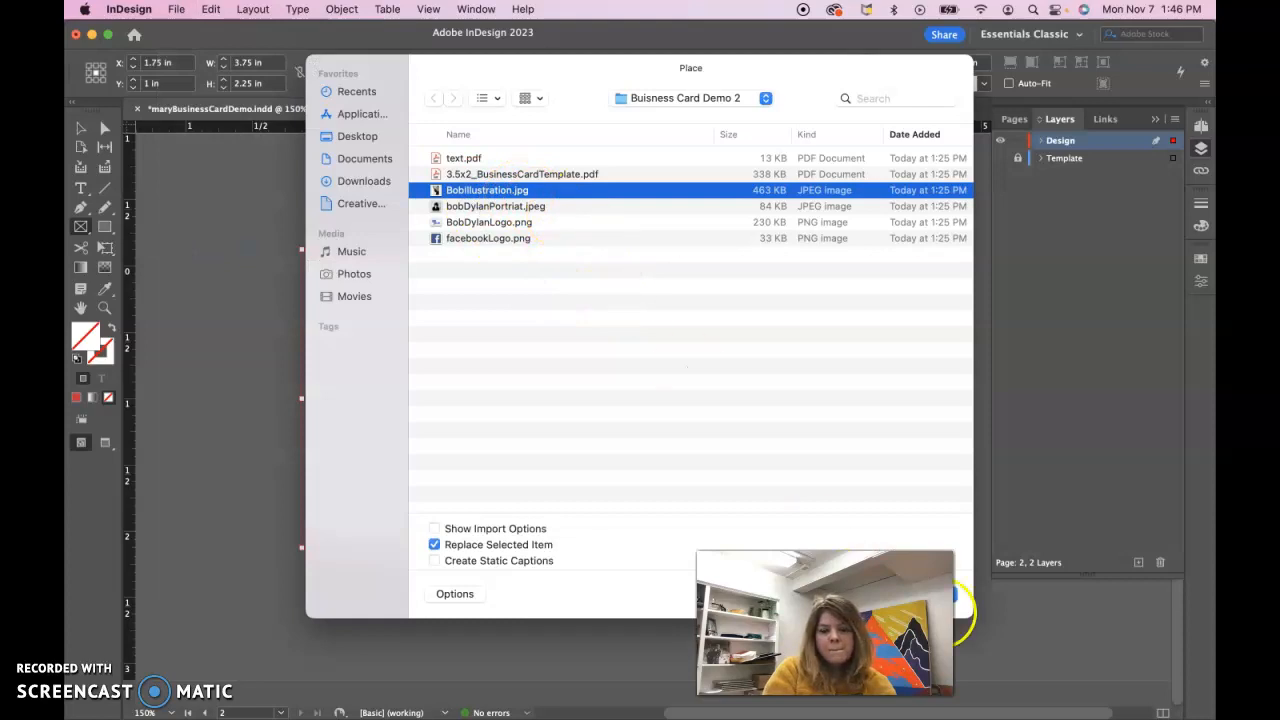
pyautogui.click(945, 598)
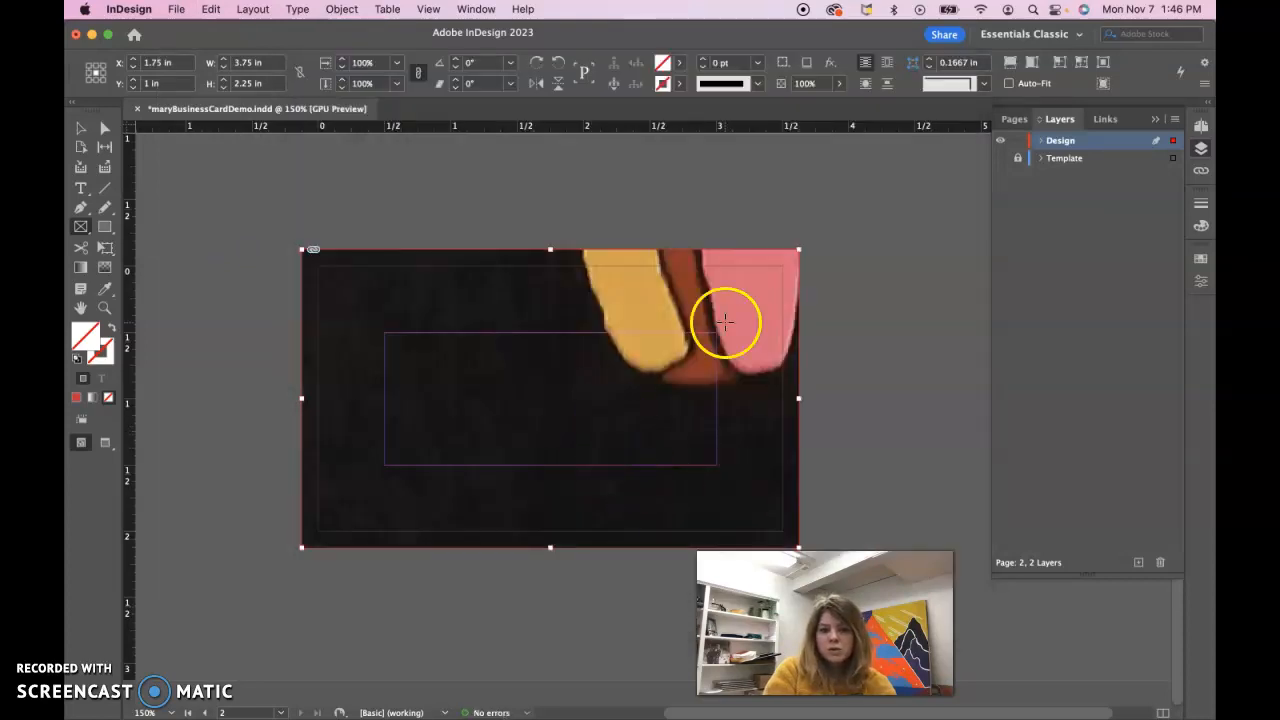
# Step: Fit the illustration to fill its frame proportionally, with Auto-Fit turned on
pyautogui.click(1202, 287)
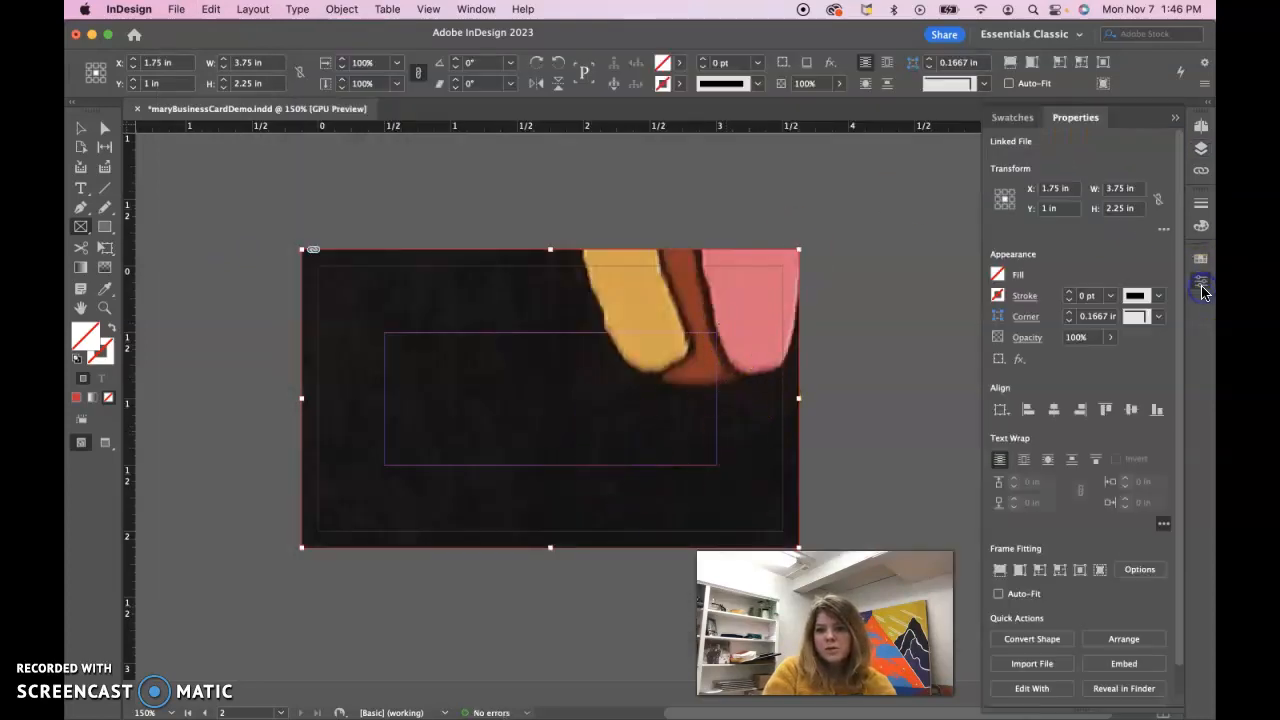
pyautogui.click(999, 594)
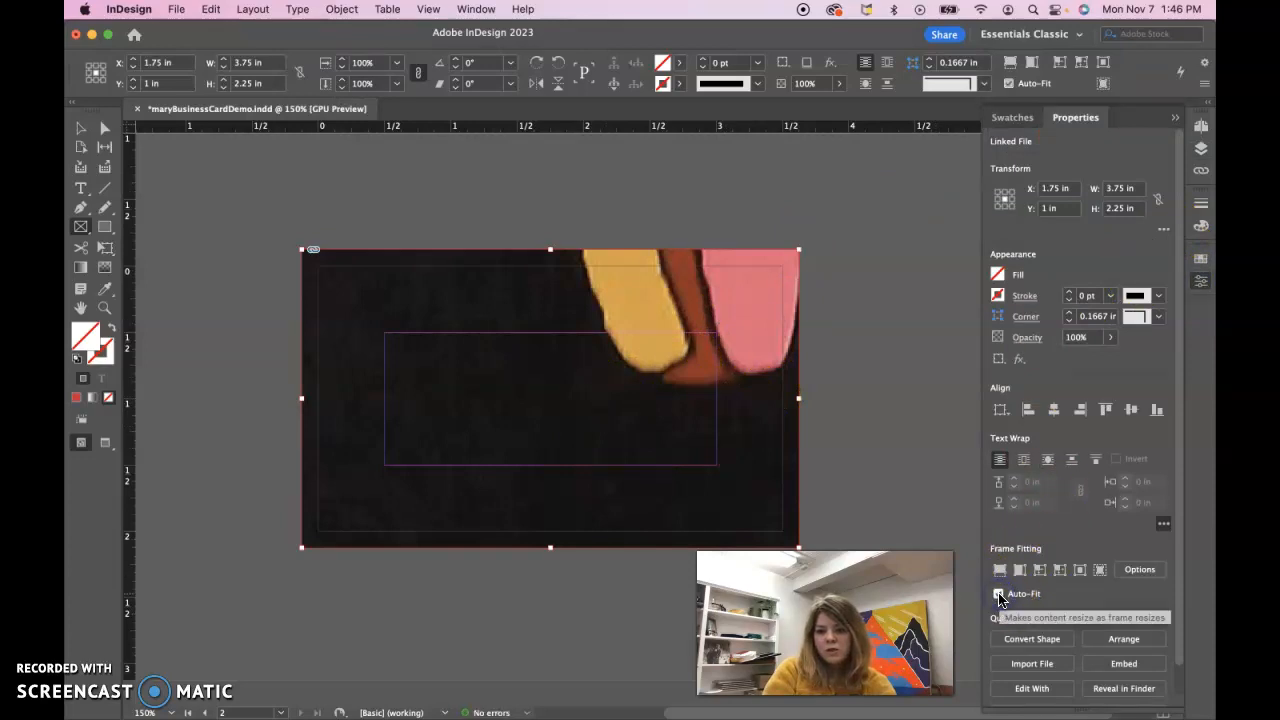
pyautogui.click(81, 128)
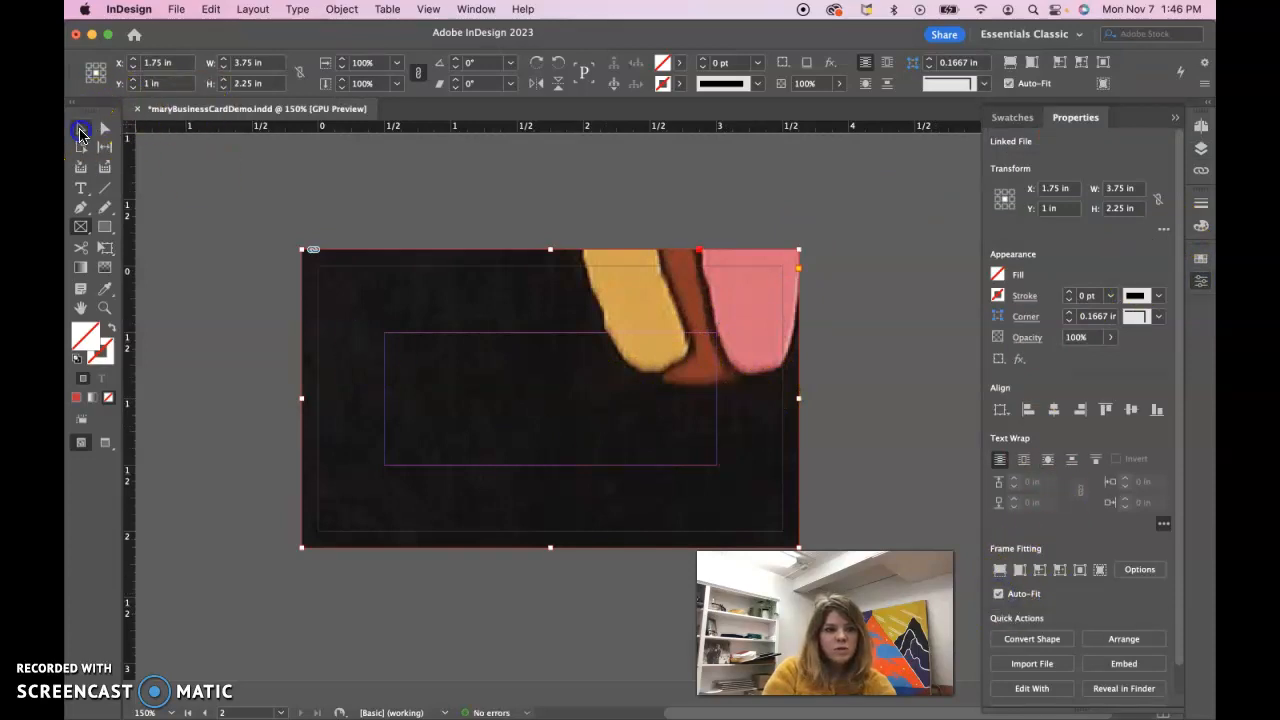
pyautogui.click(999, 570)
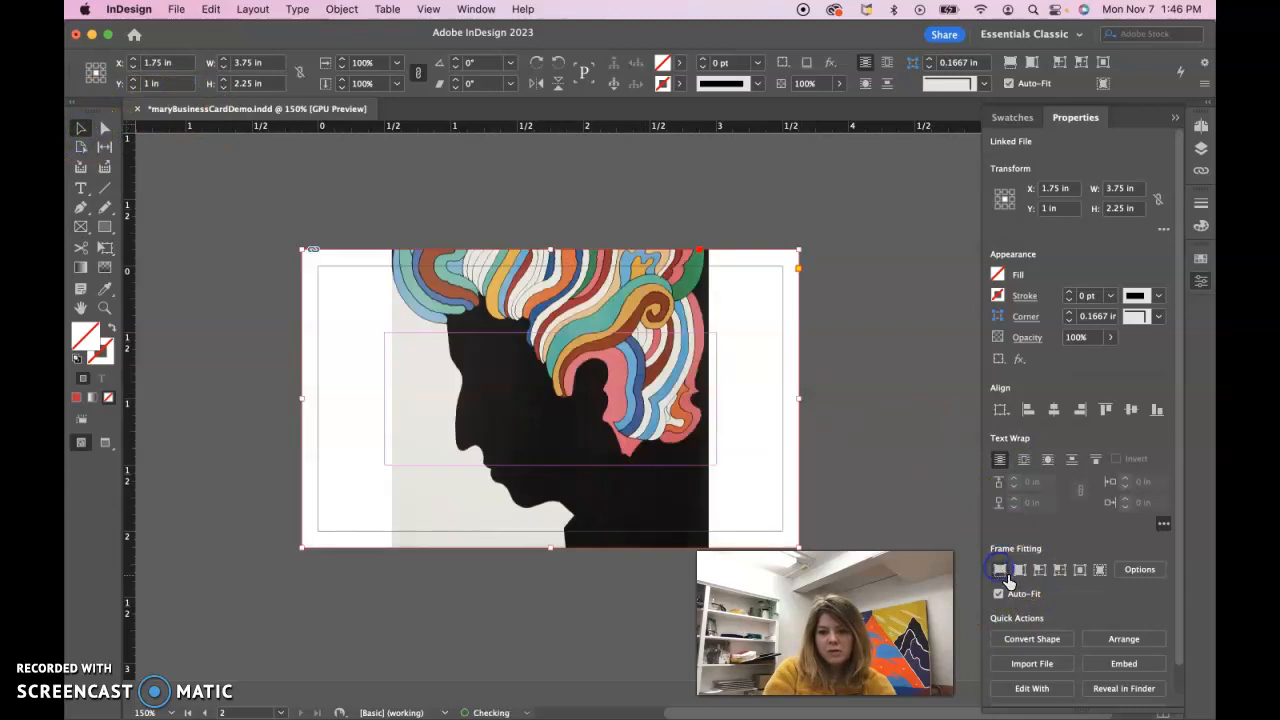
pyautogui.click(1019, 570)
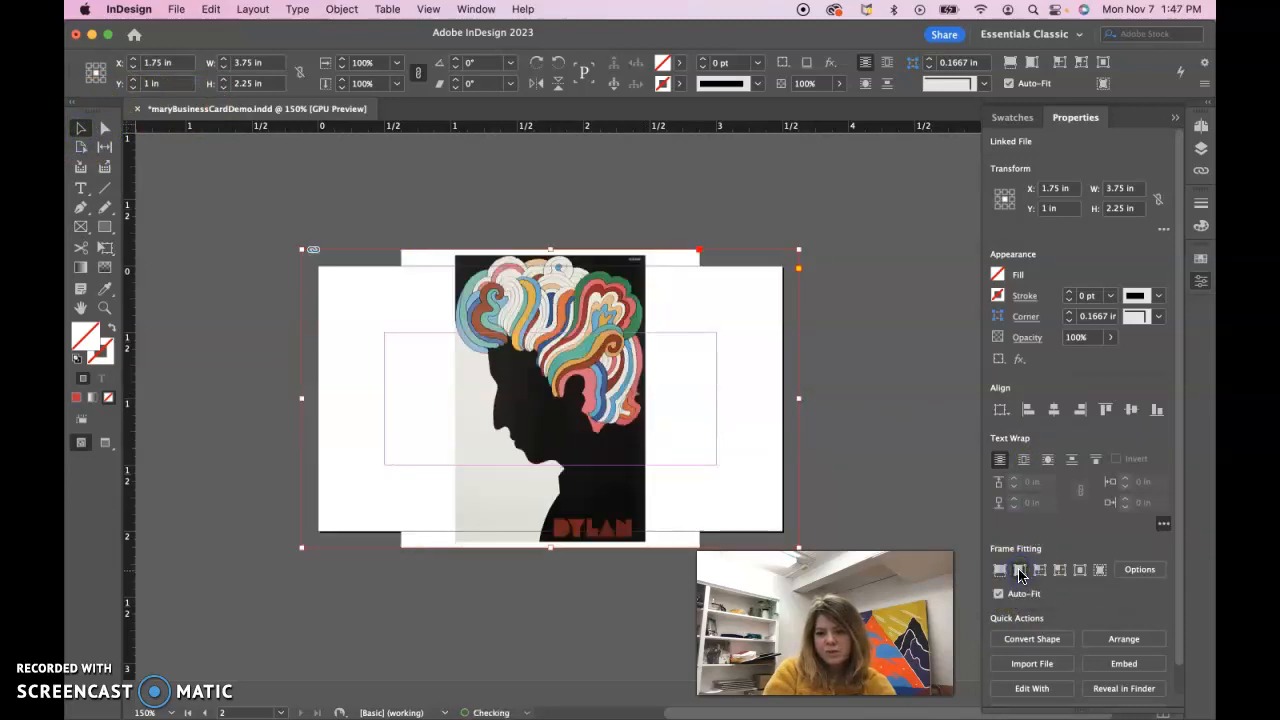
pyautogui.click(1001, 571)
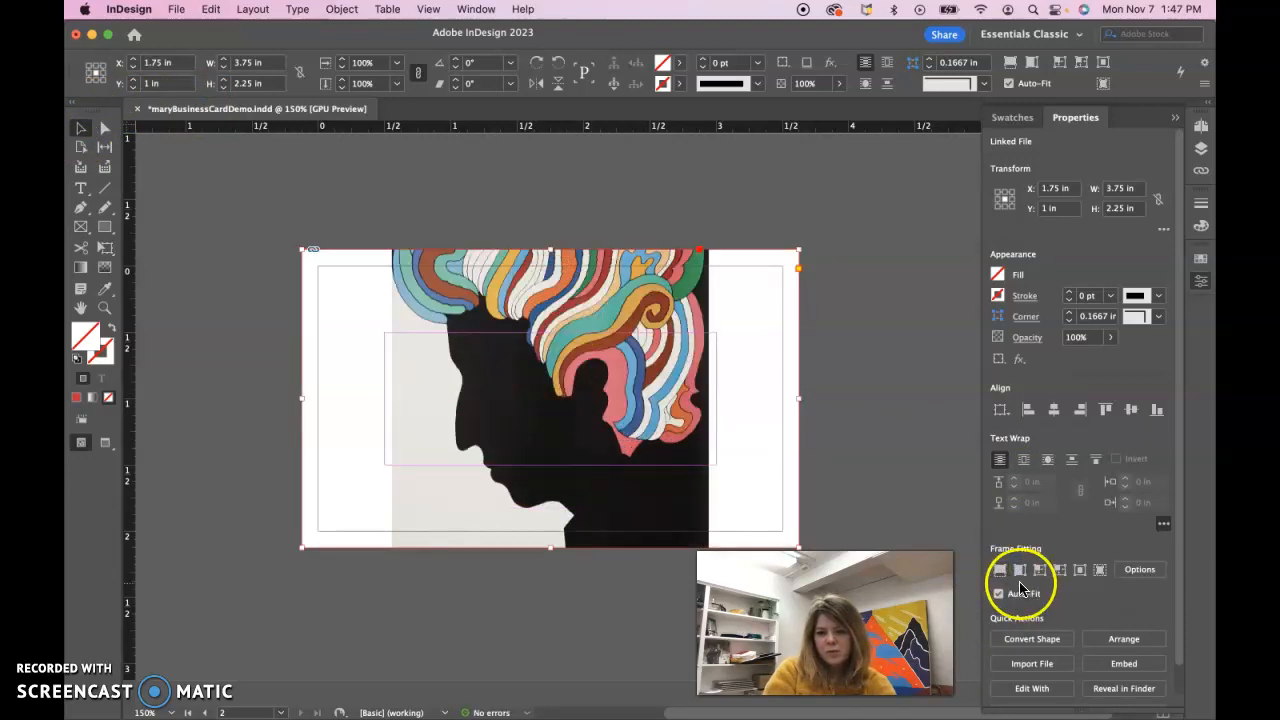
pyautogui.click(998, 594)
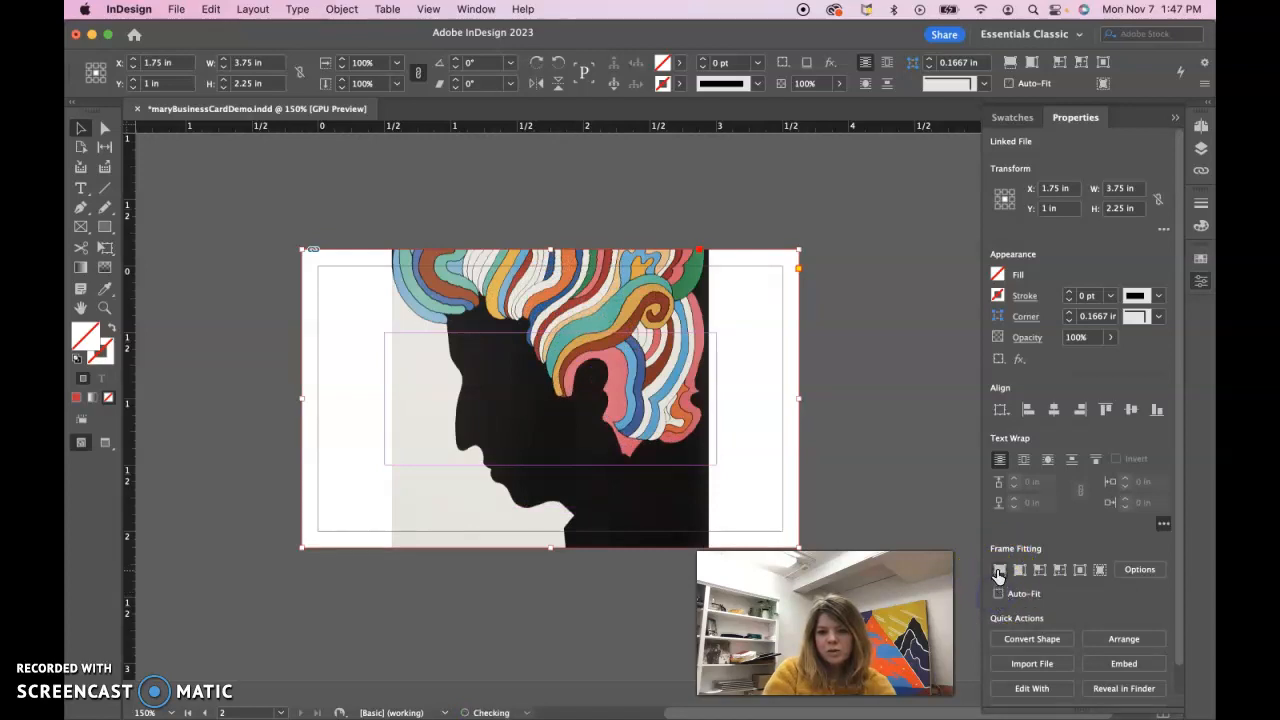
pyautogui.click(998, 594)
# Step: Shift the illustration to the right inside its frame, to about X 2.45 in, keeping the frame in place
pyautogui.click(102, 130)
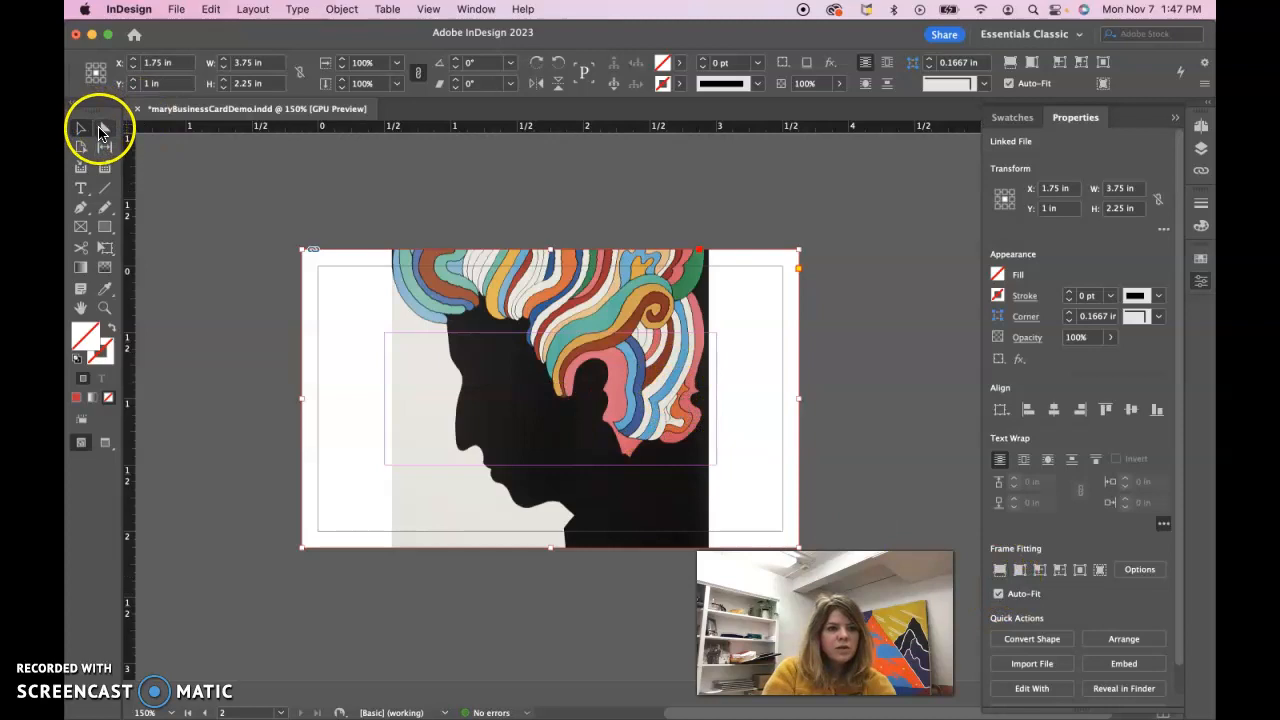
pyautogui.click(83, 130)
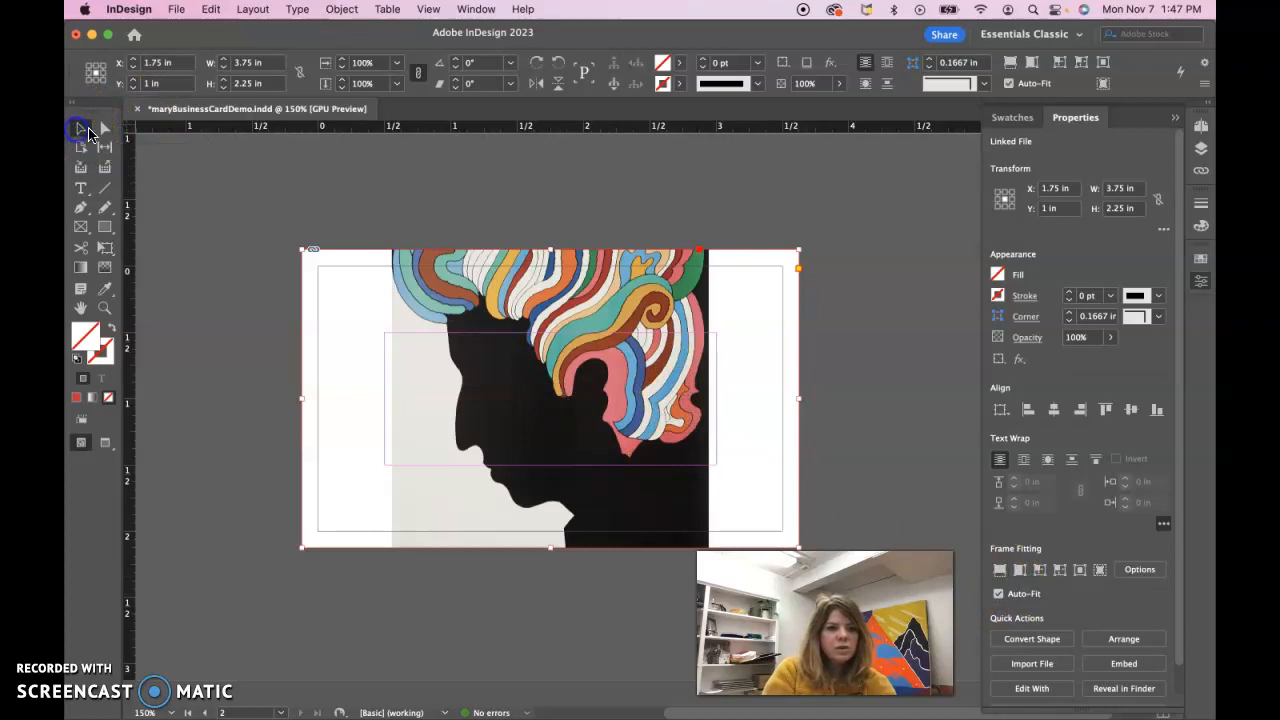
pyautogui.click(106, 130)
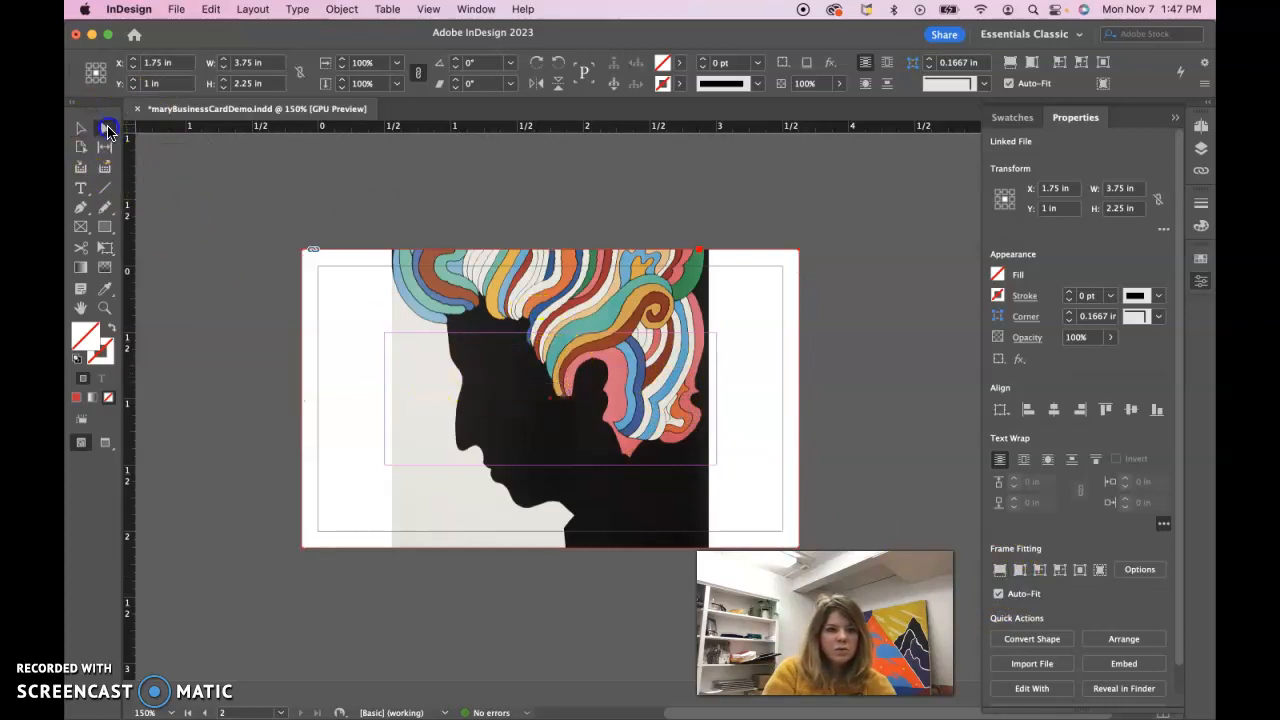
pyautogui.click(537, 352)
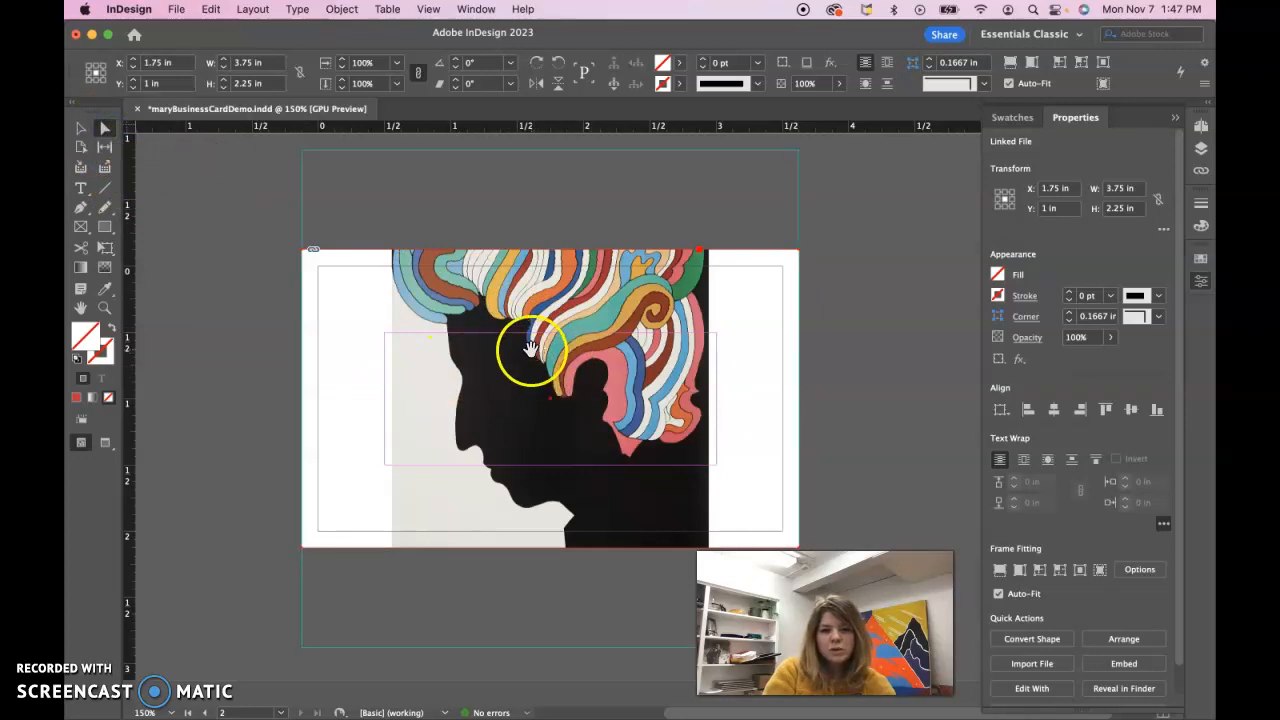
pyautogui.moveTo(537, 350); pyautogui.dragTo(601, 356)
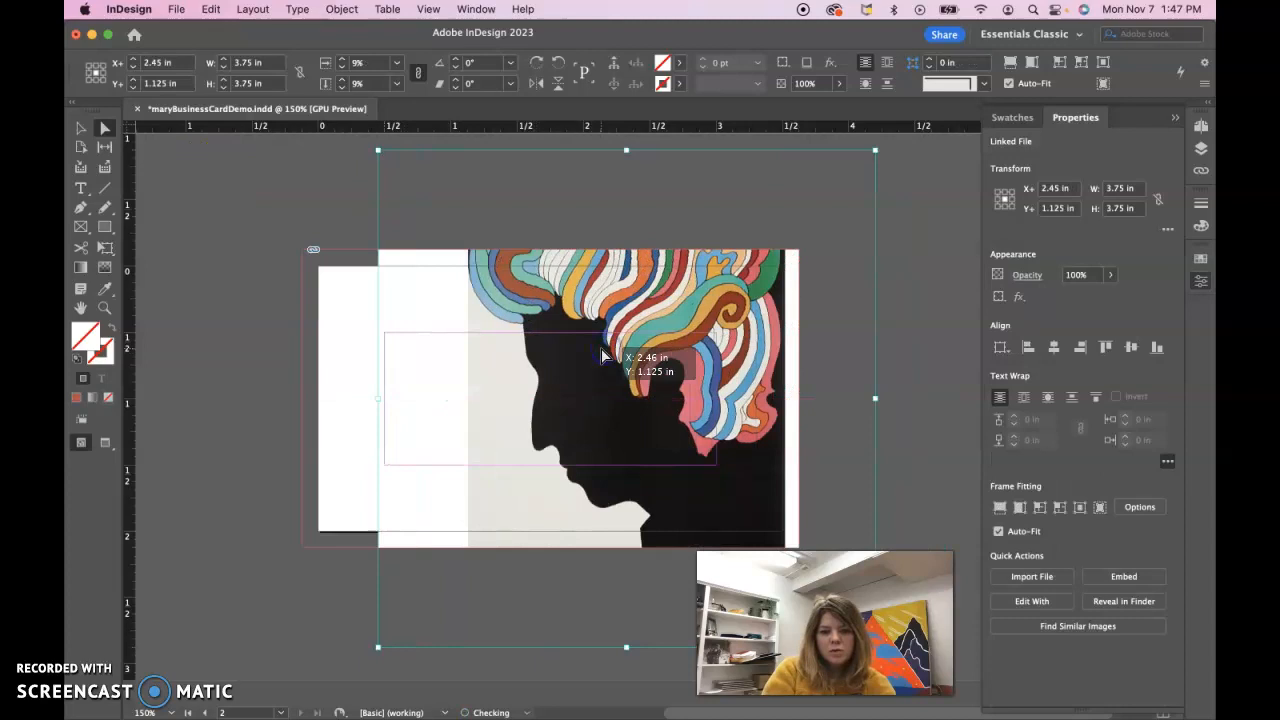
# Step: Try to nudge the illustration right inside its frame until its dark edge meets the bleed, at X 2.5611 in
pyautogui.press('Right')
pyautogui.press('Right')
pyautogui.press('Right')
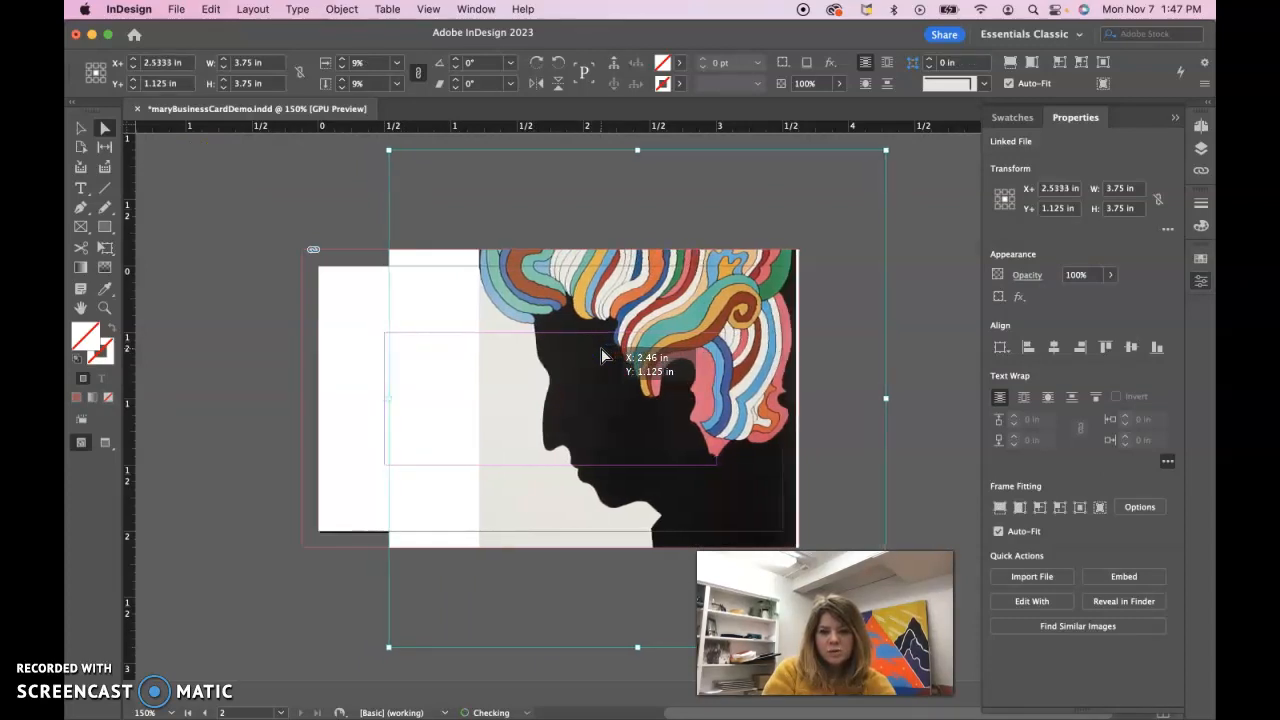
pyautogui.press('Right')
pyautogui.press('Right')
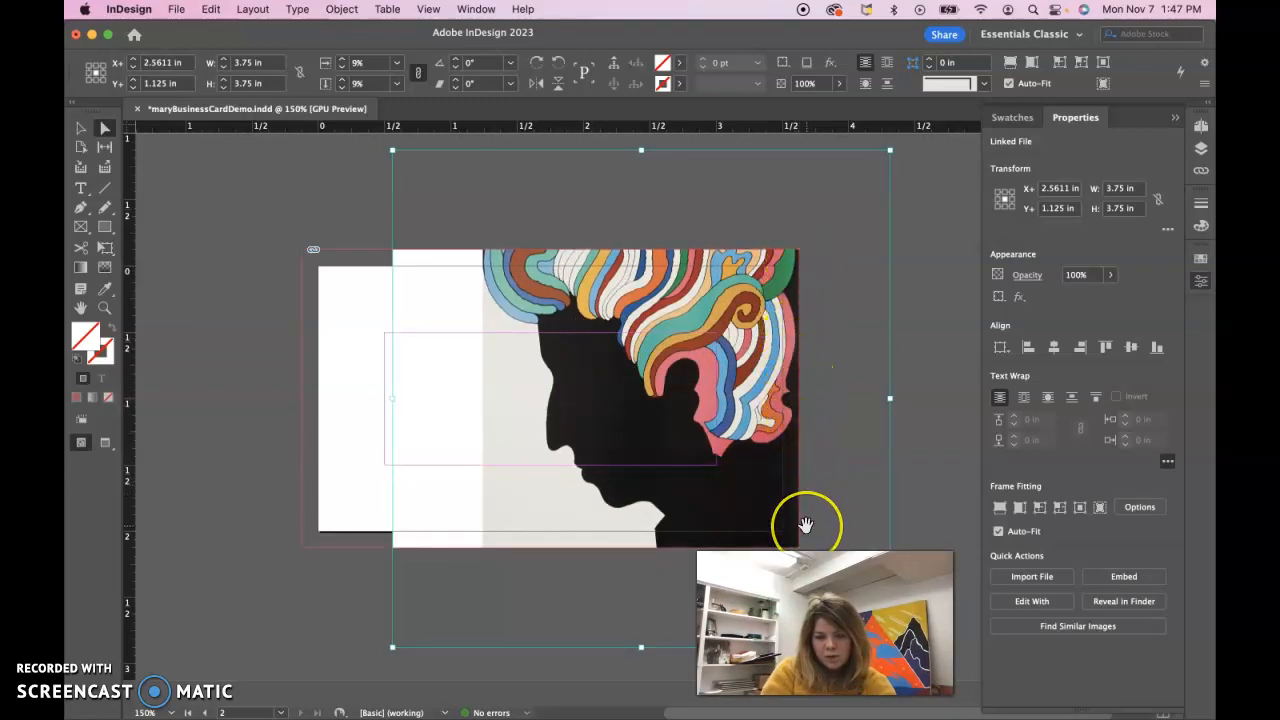
pyautogui.press('Right')
pyautogui.press('Left')
pyautogui.press('w')
pyautogui.press('w')
pyautogui.moveTo(796, 482); pyautogui.dragTo(760, 476)
pyautogui.click(285, 298)
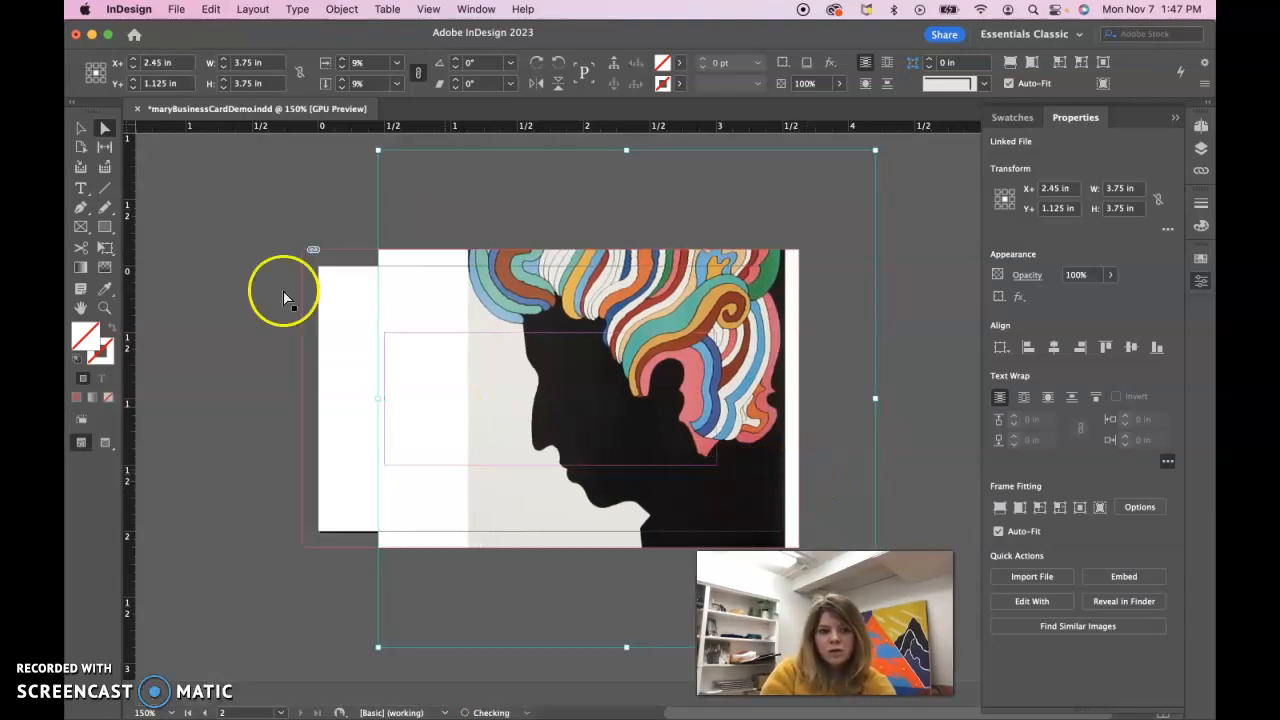
# Step: Nudge the illustration right inside its frame to X 2.5611 in and preview page 2 with nothing selected
pyautogui.click(105, 127)
pyautogui.click(600, 340)
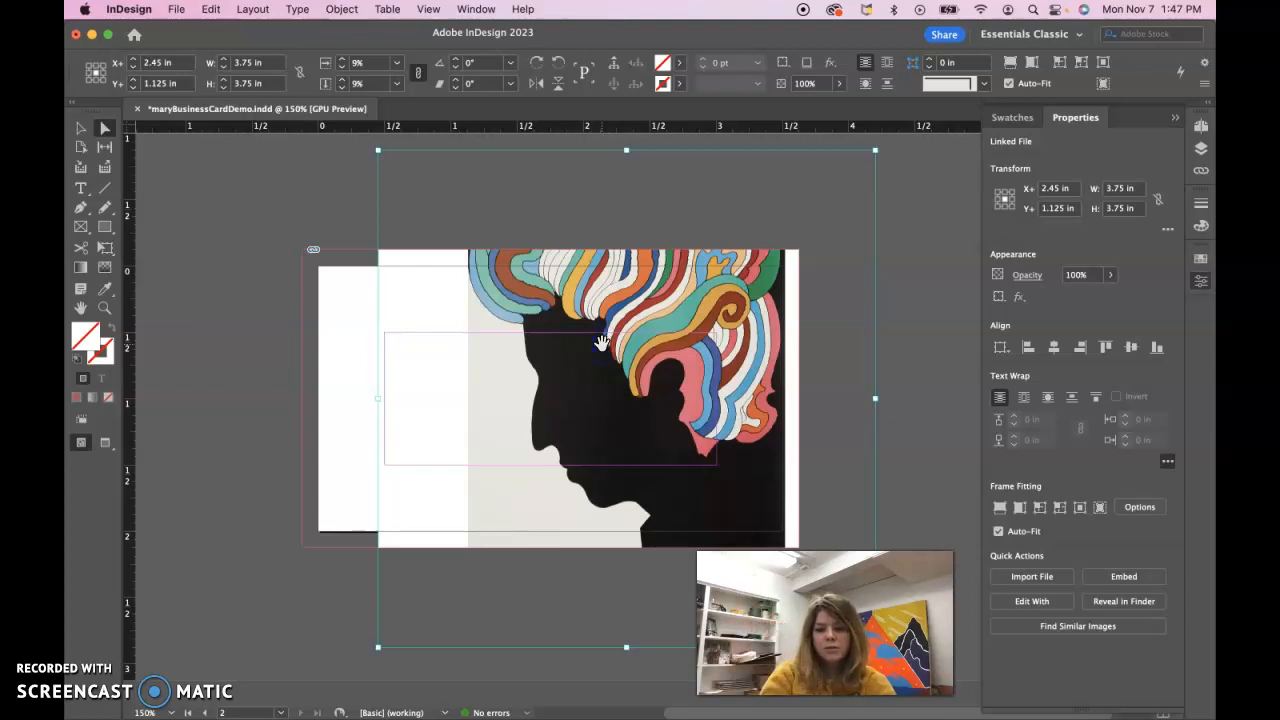
pyautogui.press('Right')
pyautogui.press('Right')
pyautogui.press('Right')
pyautogui.press('Right')
pyautogui.press('Right')
pyautogui.press('Right')
pyautogui.press('Right')
pyautogui.press('Right')
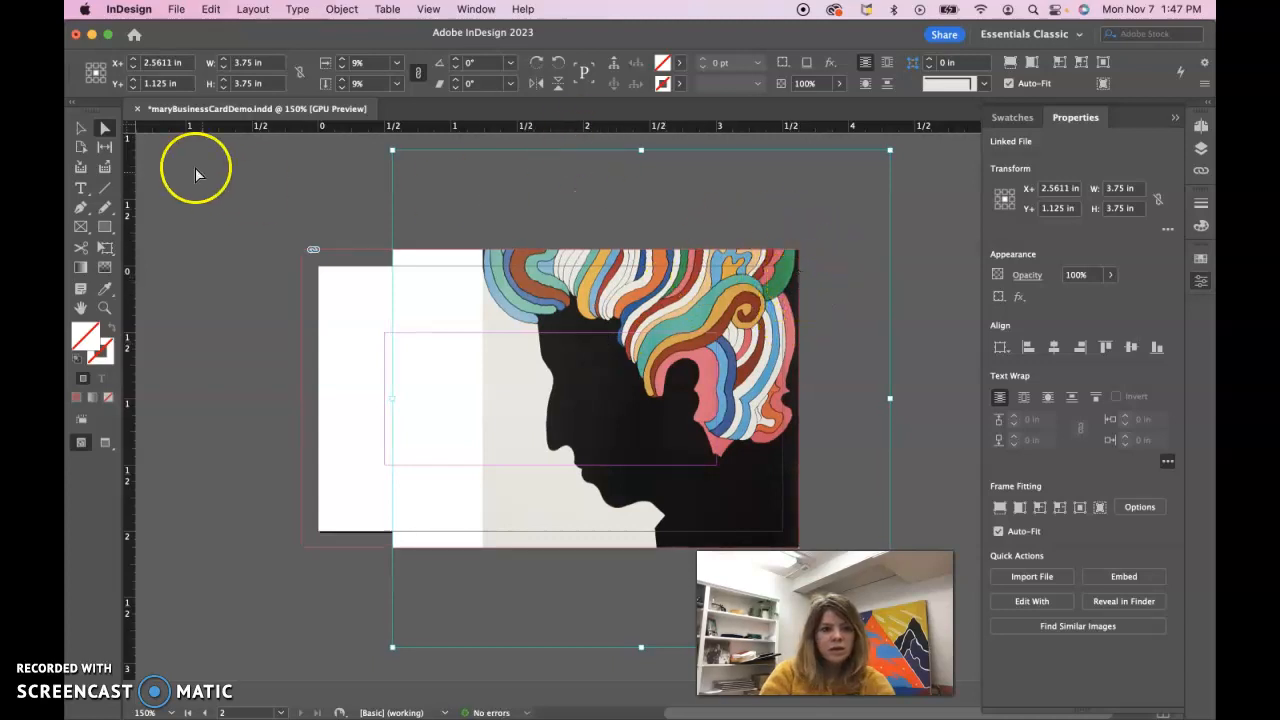
pyautogui.click(241, 214)
pyautogui.click(400, 449)
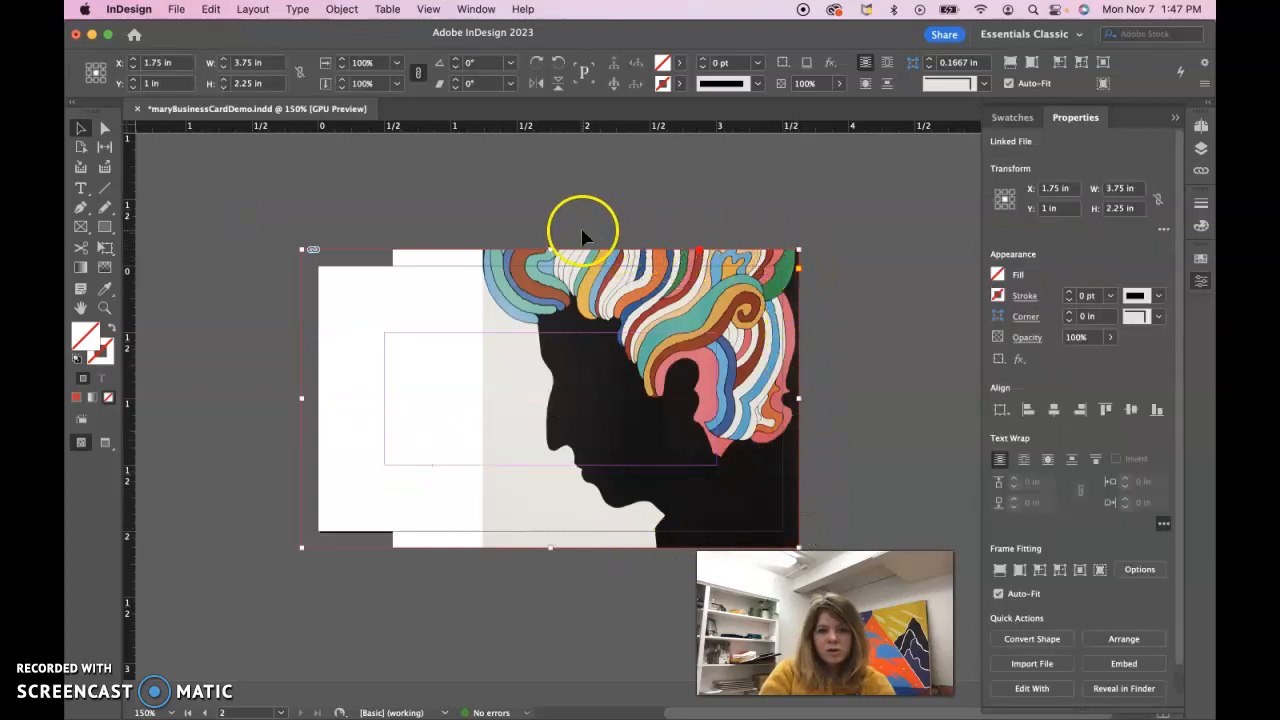
pyautogui.press('w')
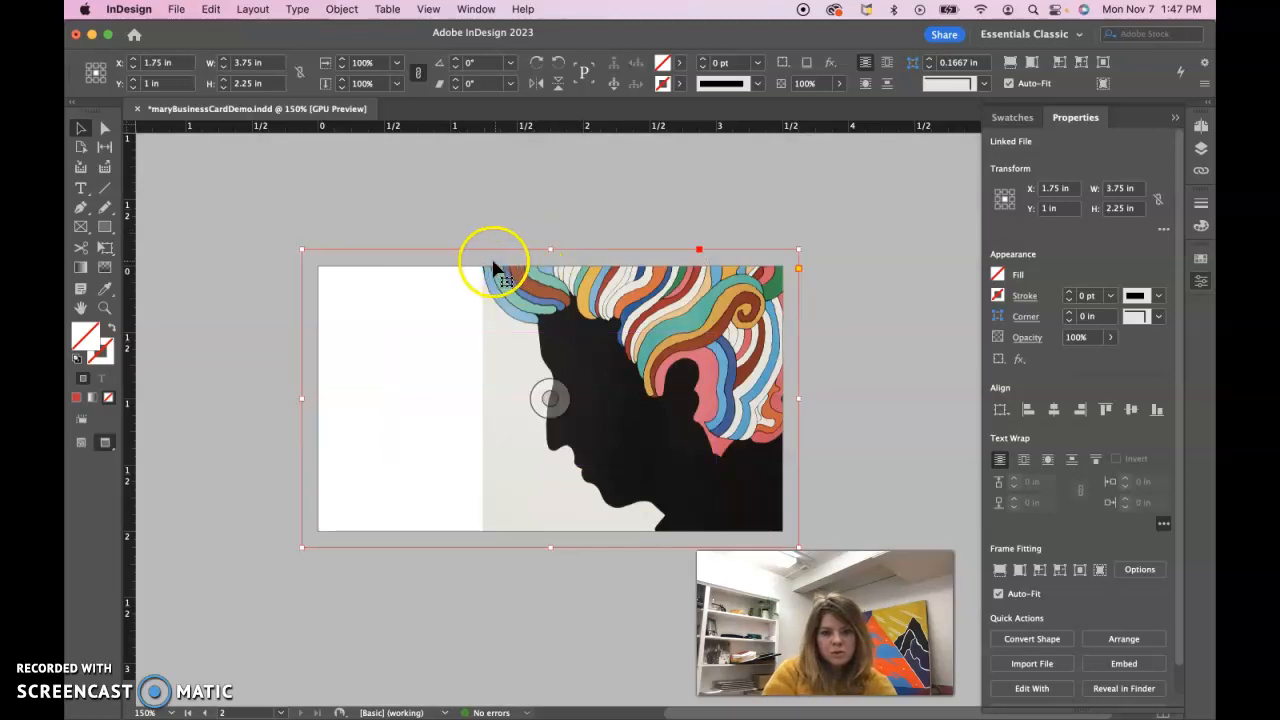
pyautogui.click(851, 483)
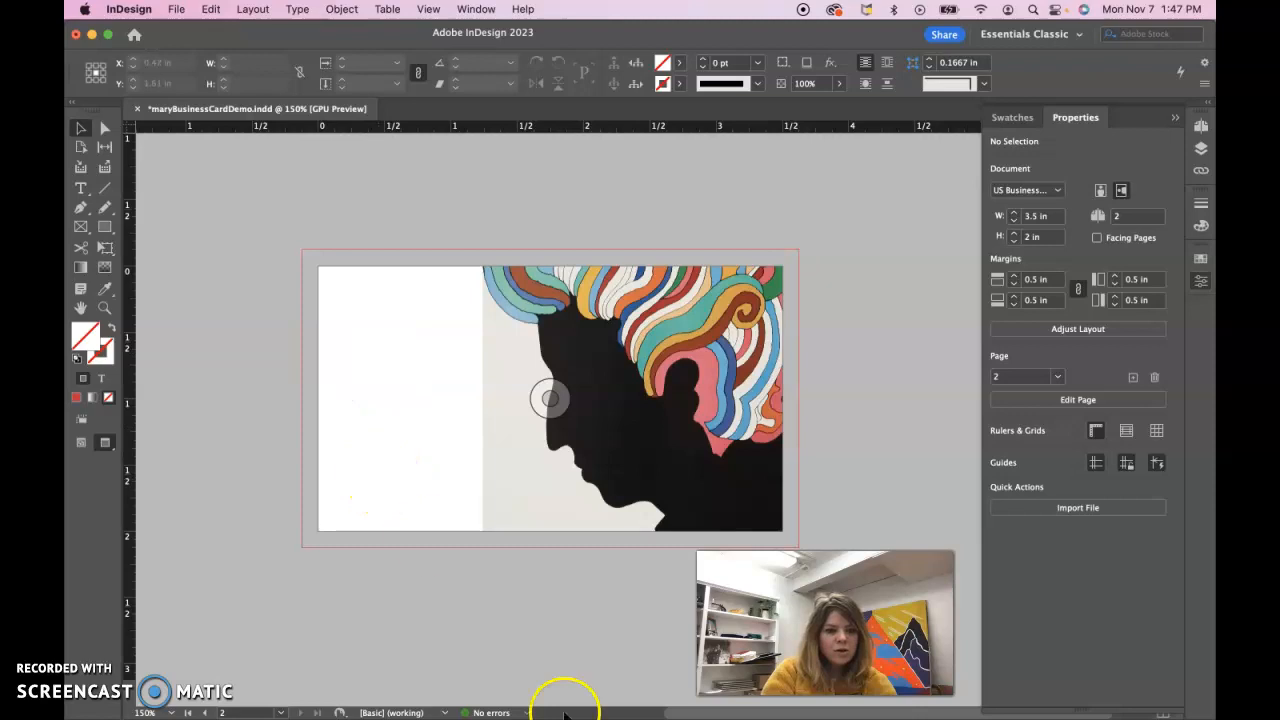
# Step: Copy the phone, email and website lines from text.pdf in the Buisness Card Demo 2 folder and return to InDesign
pyautogui.moveTo(568, 716)
pyautogui.click(1016, 708)
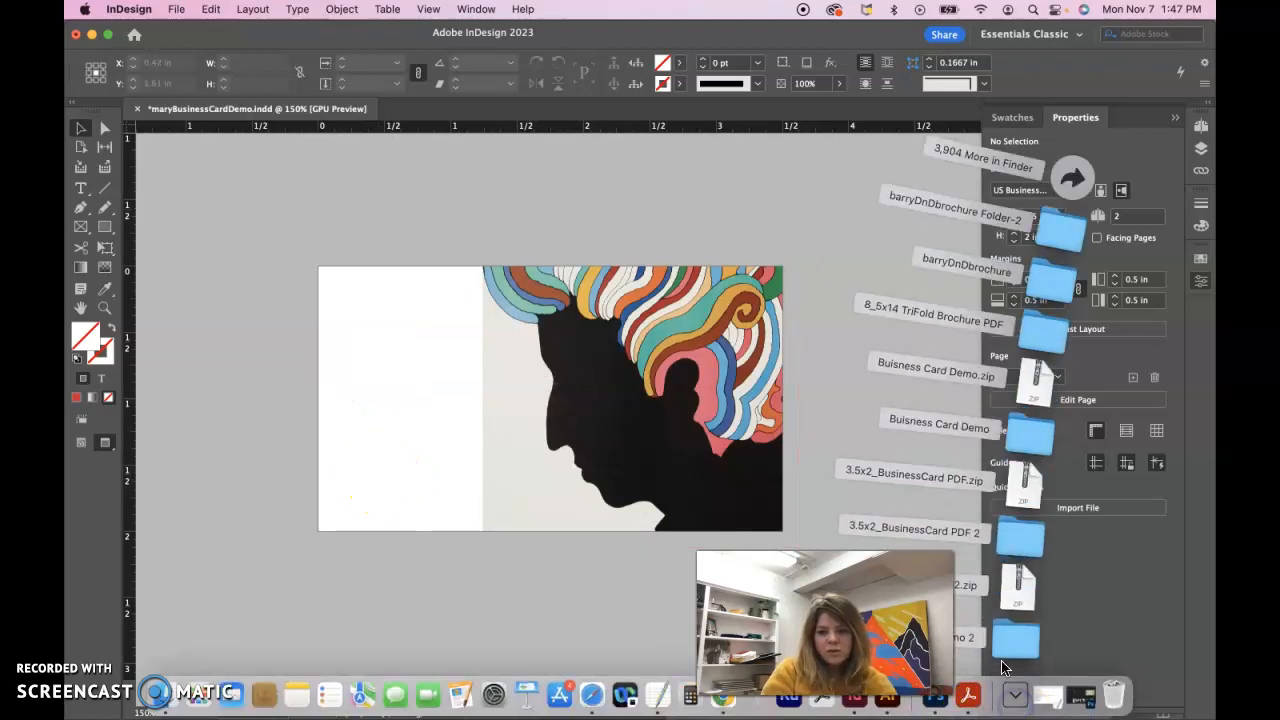
pyautogui.click(1002, 645)
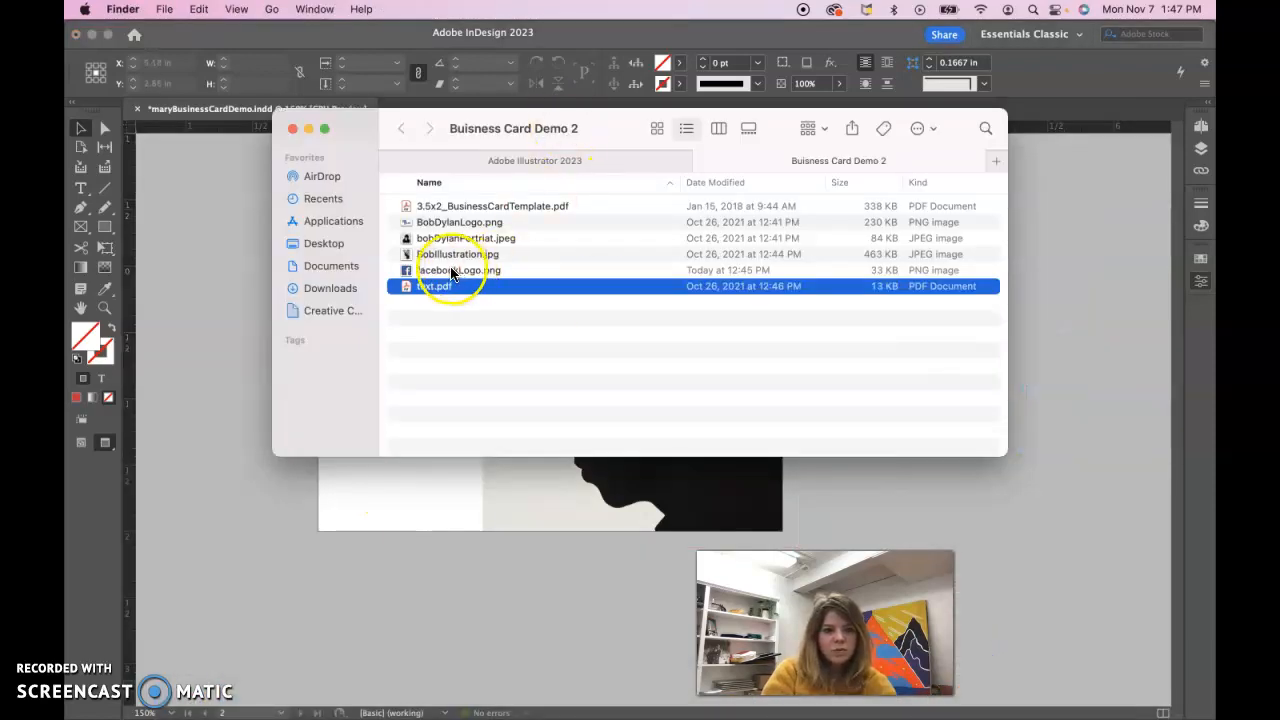
pyautogui.doubleClick(424, 287)
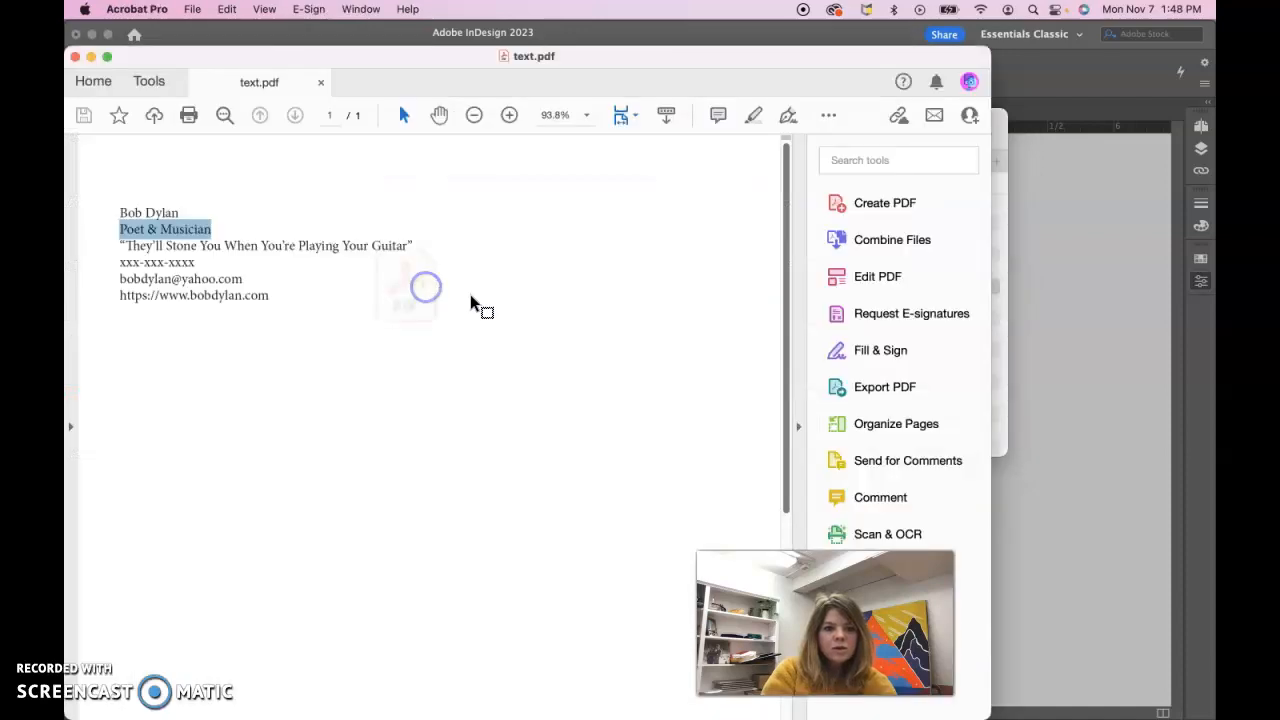
pyautogui.click(277, 291)
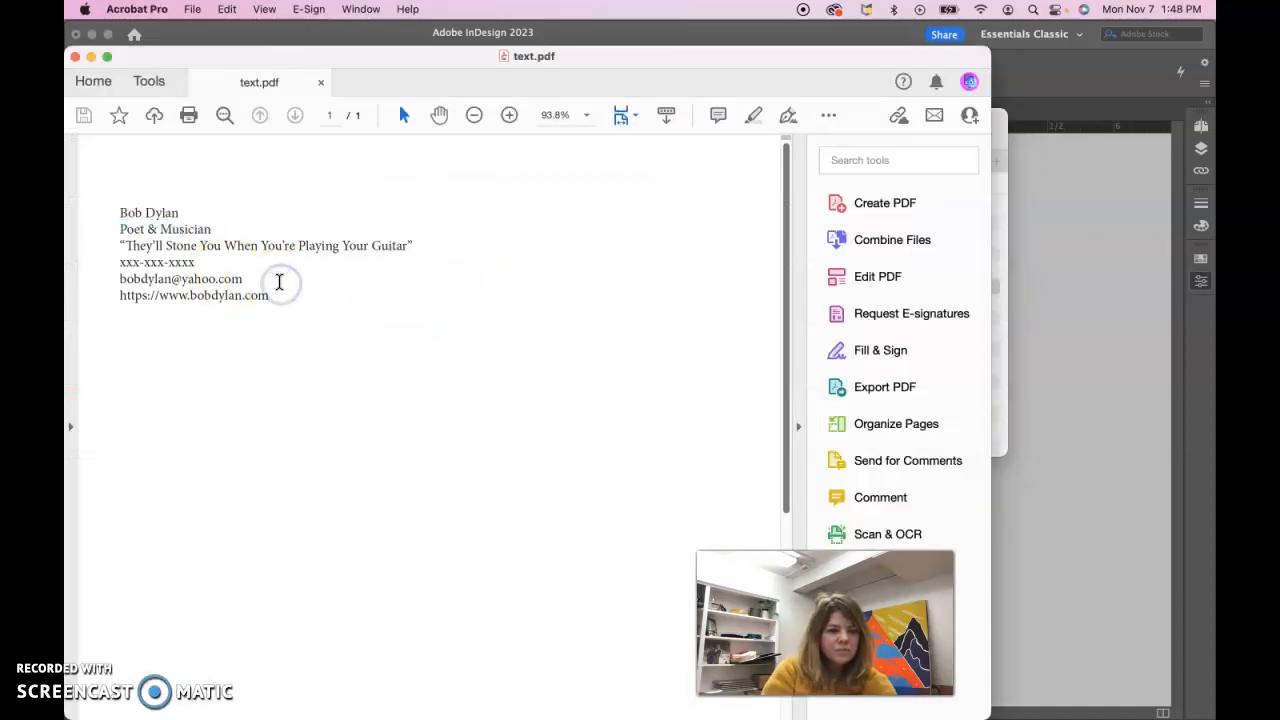
pyautogui.moveTo(274, 293); pyautogui.dragTo(116, 262)
pyautogui.press('super+c')
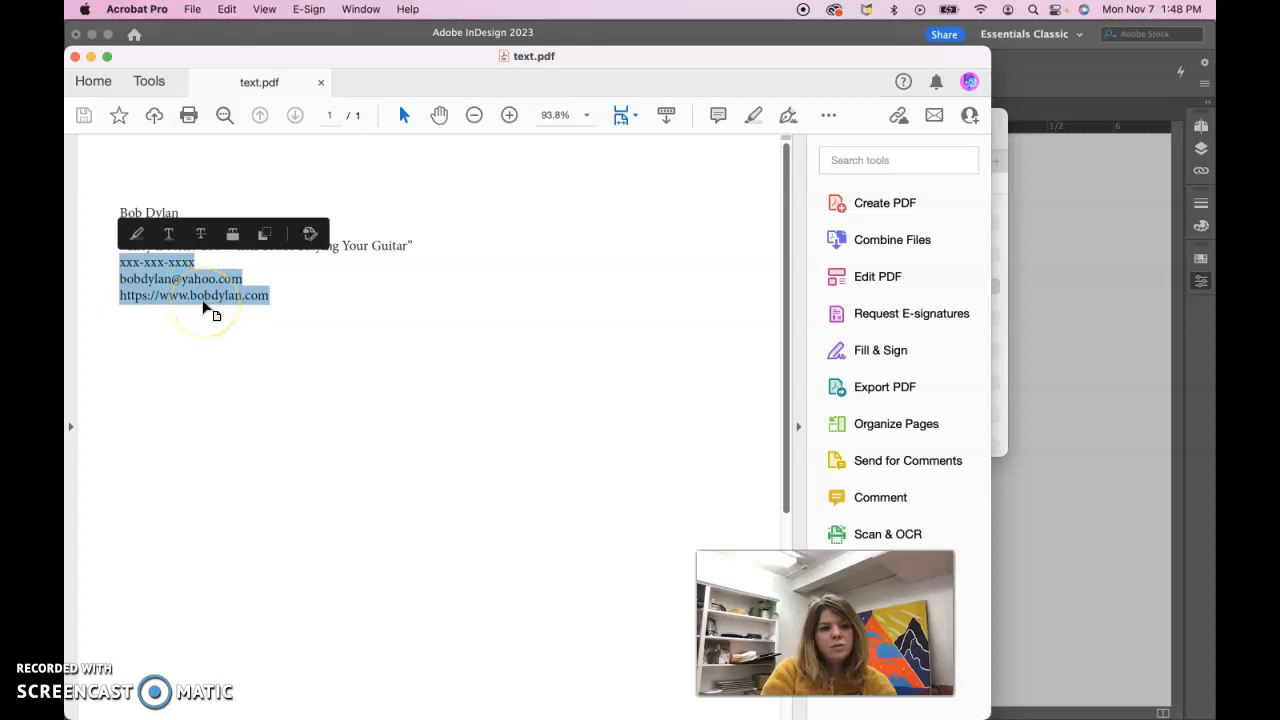
pyautogui.click(1040, 563)
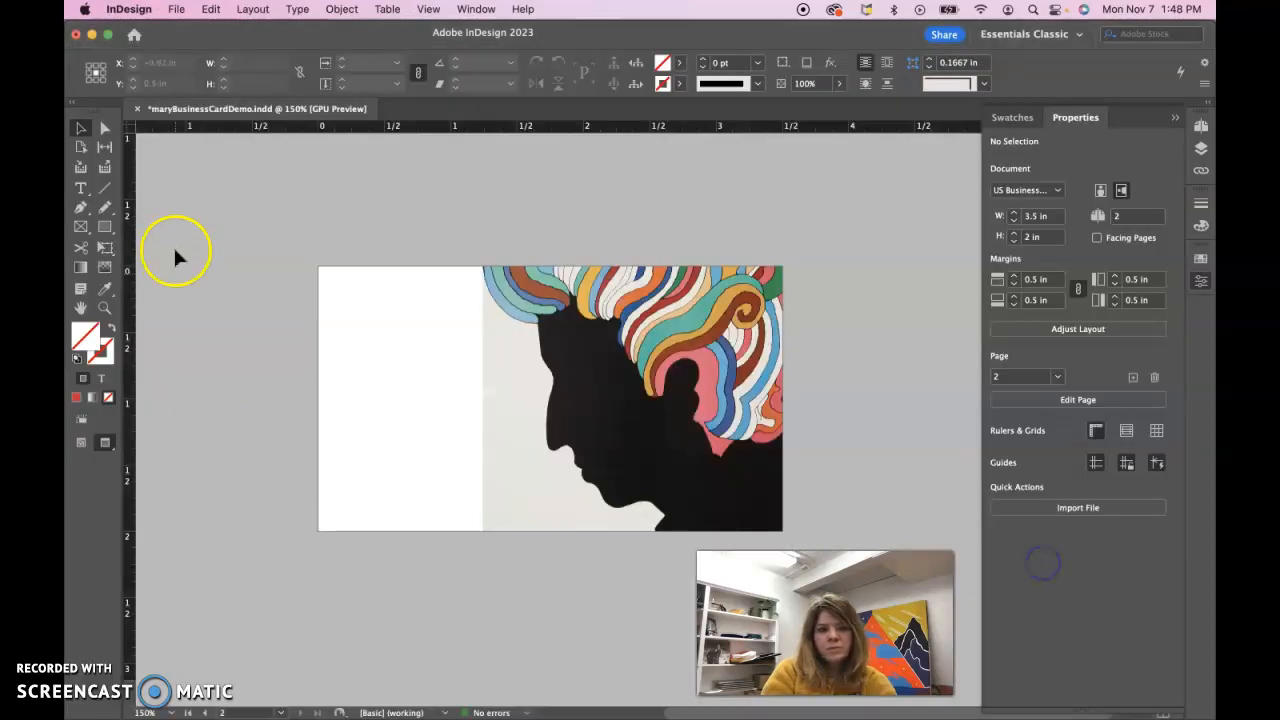
# Step: Draw a text frame about 1.67 by 0.88 in over the blank area of page 2 and paste the copied contact lines
pyautogui.click(78, 190)
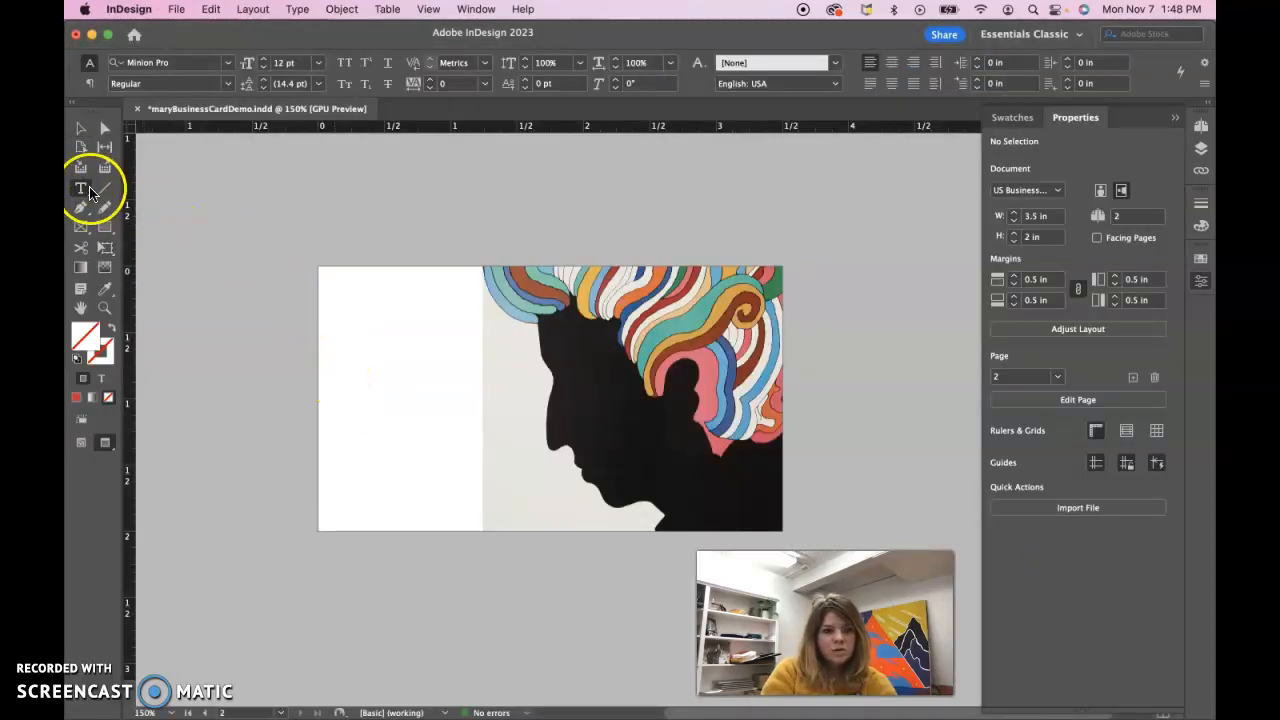
pyautogui.moveTo(338, 333); pyautogui.dragTo(559, 450)
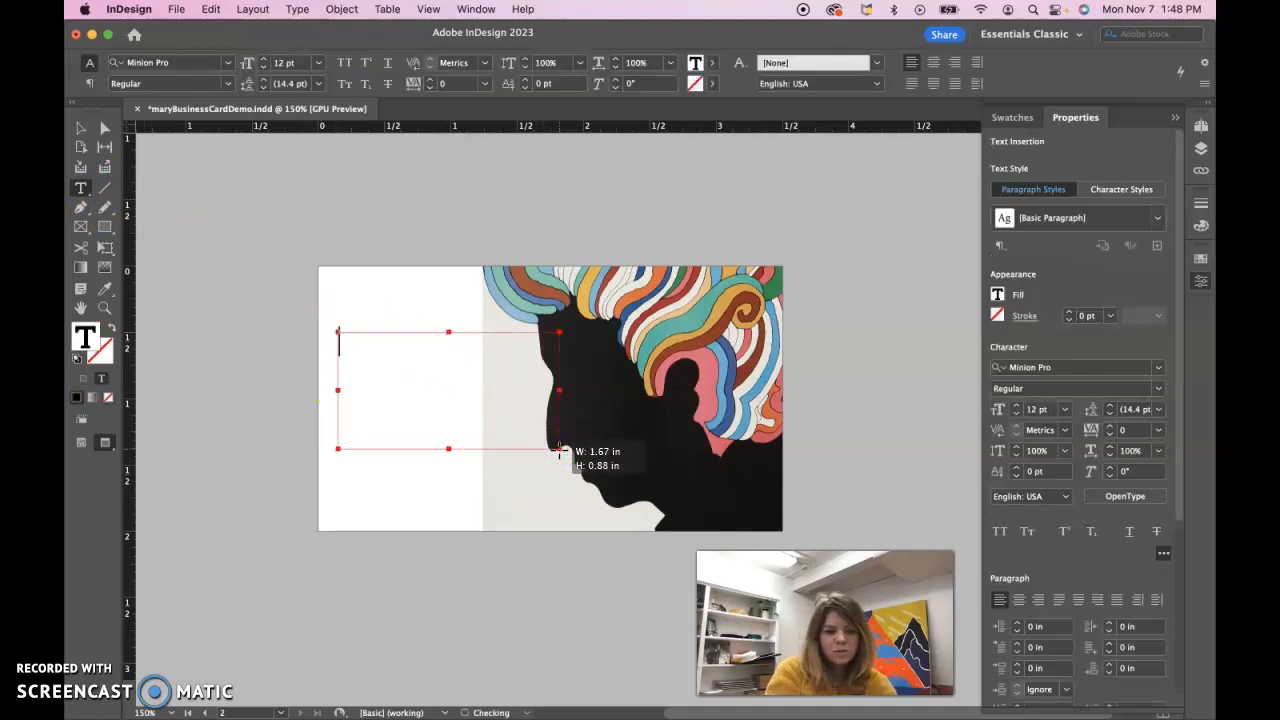
pyautogui.press('super+v')
pyautogui.click(400, 396)
pyautogui.click(403, 395)
pyautogui.press('BackSpace')
pyautogui.press('BackSpace')
pyautogui.press('BackSpace')
pyautogui.press('BackSpace')
pyautogui.press('BackSpace')
pyautogui.press('BackSpace')
pyautogui.press('BackSpace')
pyautogui.press('BackSpace')
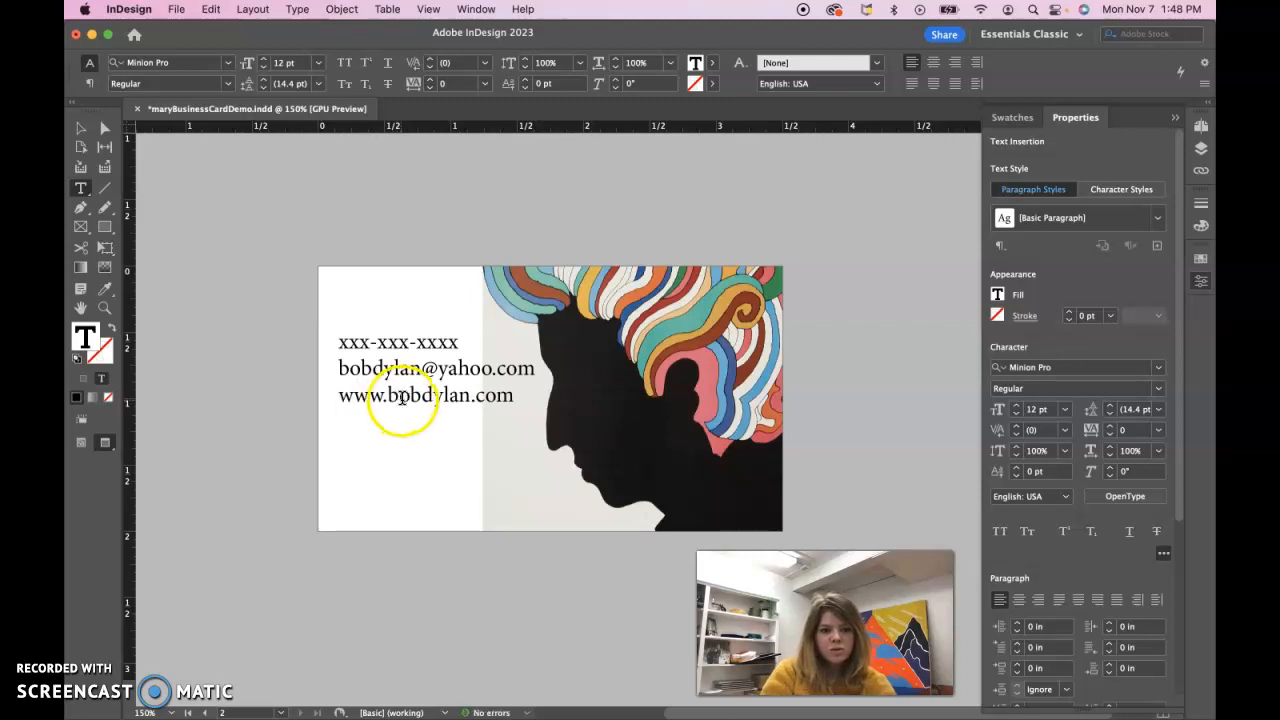
# Step: Fill all three contact lines with the red C=15 M=100 Y=100 K=0 swatch
pyautogui.moveTo(510, 400); pyautogui.dragTo(318, 343)
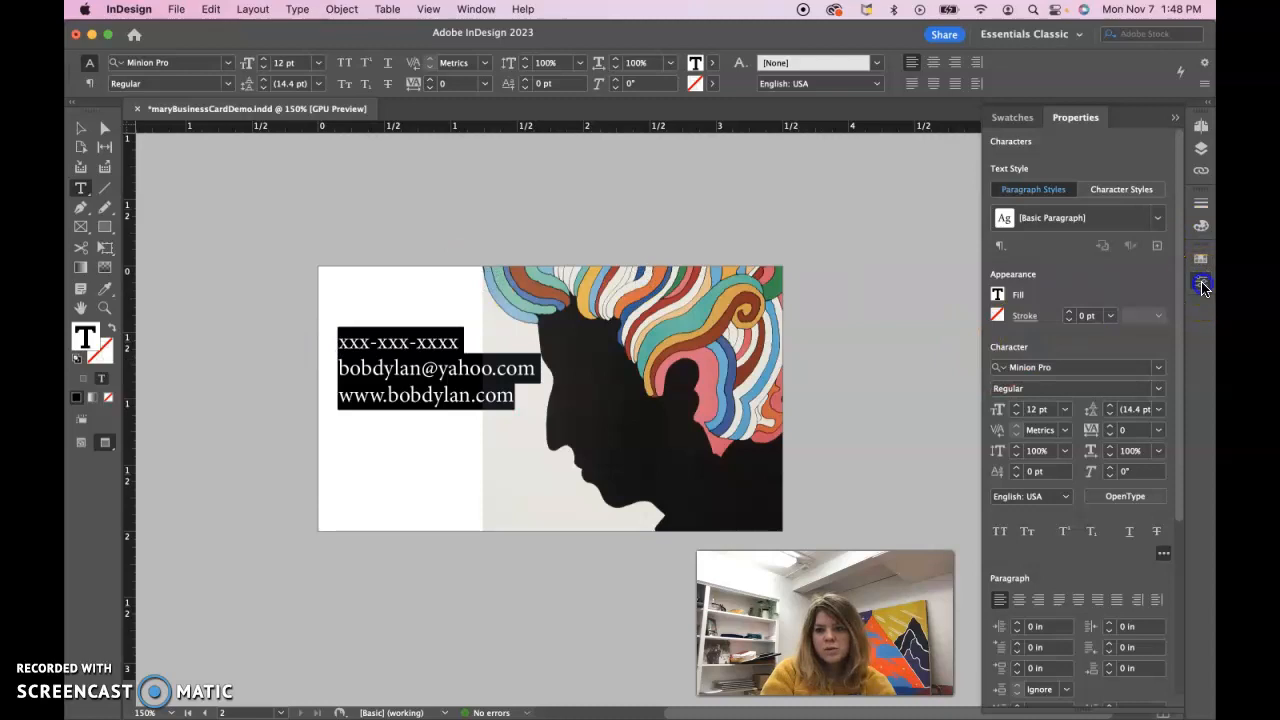
pyautogui.click(1202, 287)
pyautogui.click(1203, 285)
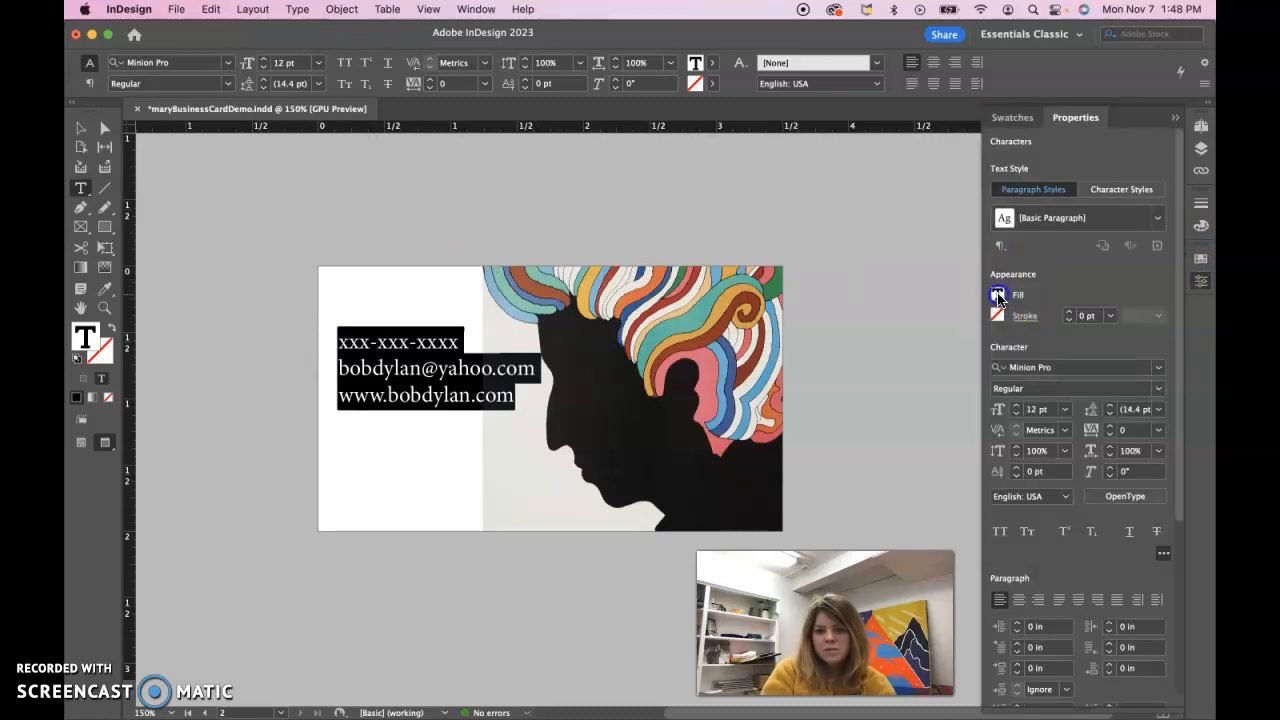
pyautogui.click(998, 296)
pyautogui.click(835, 523)
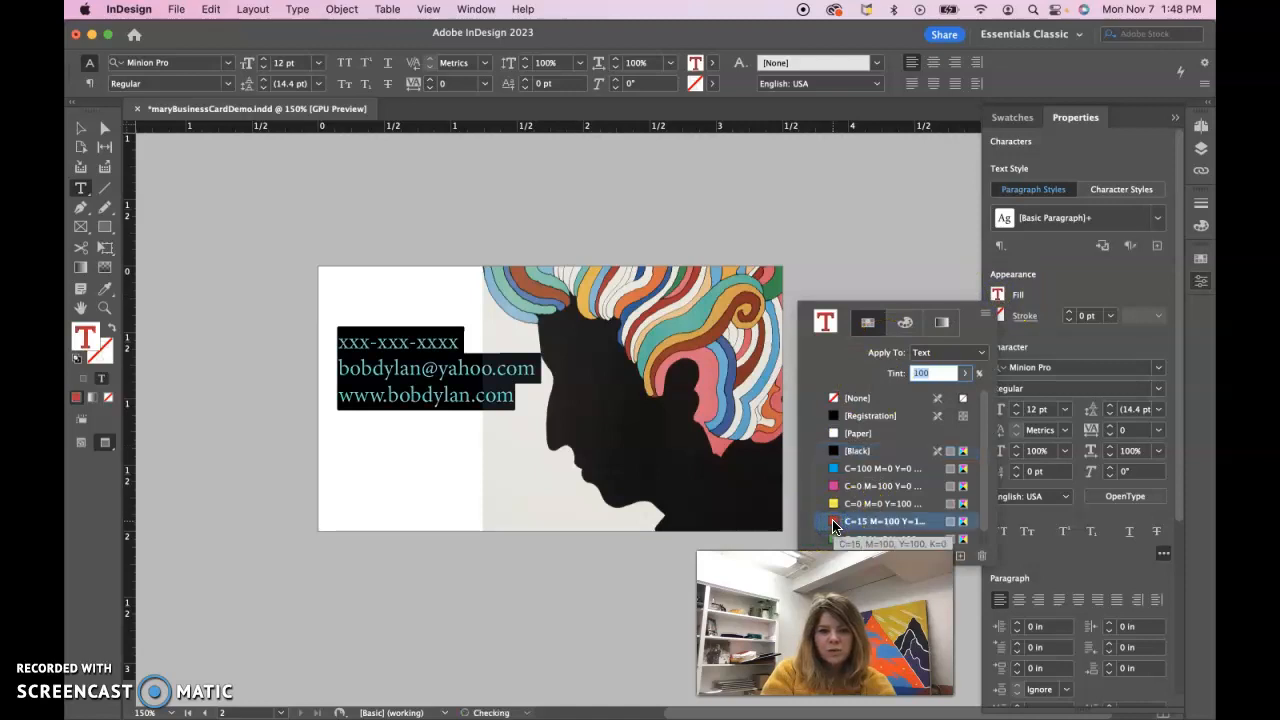
# Step: Reduce the font size of the three contact lines to 9 pt
pyautogui.click(1016, 416)
pyautogui.click(1016, 416)
pyautogui.click(1016, 416)
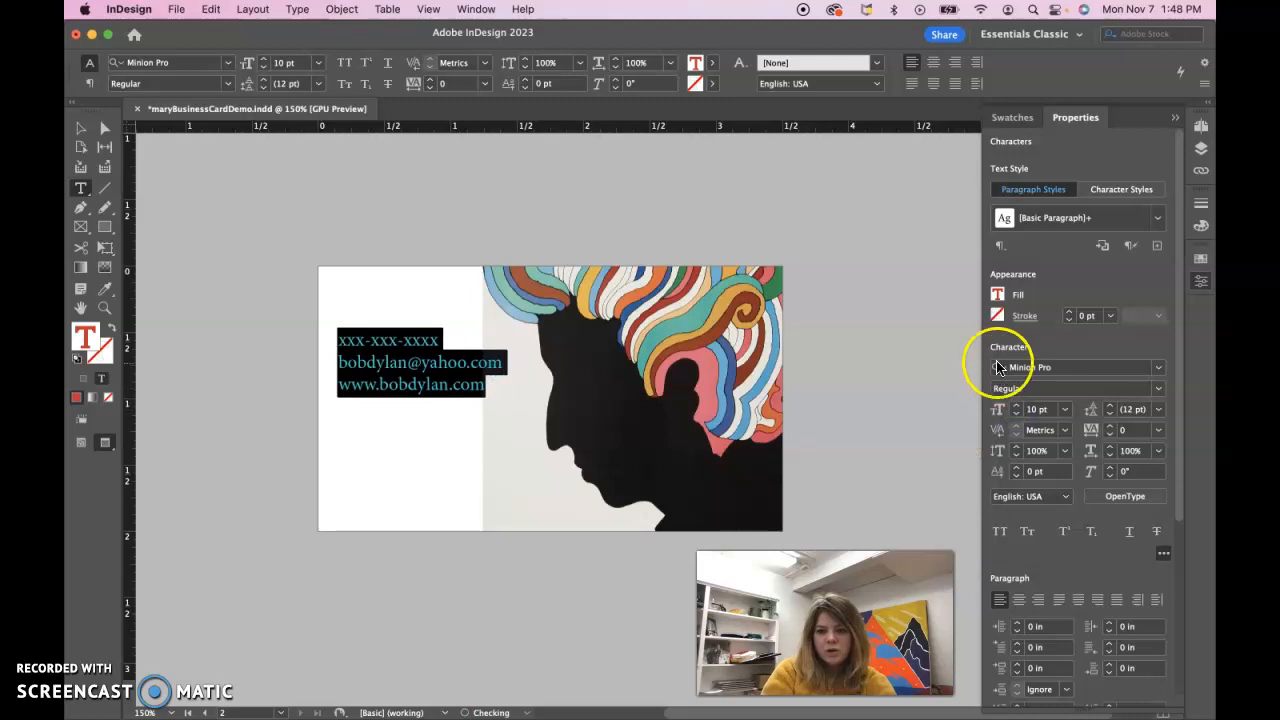
pyautogui.click(1016, 416)
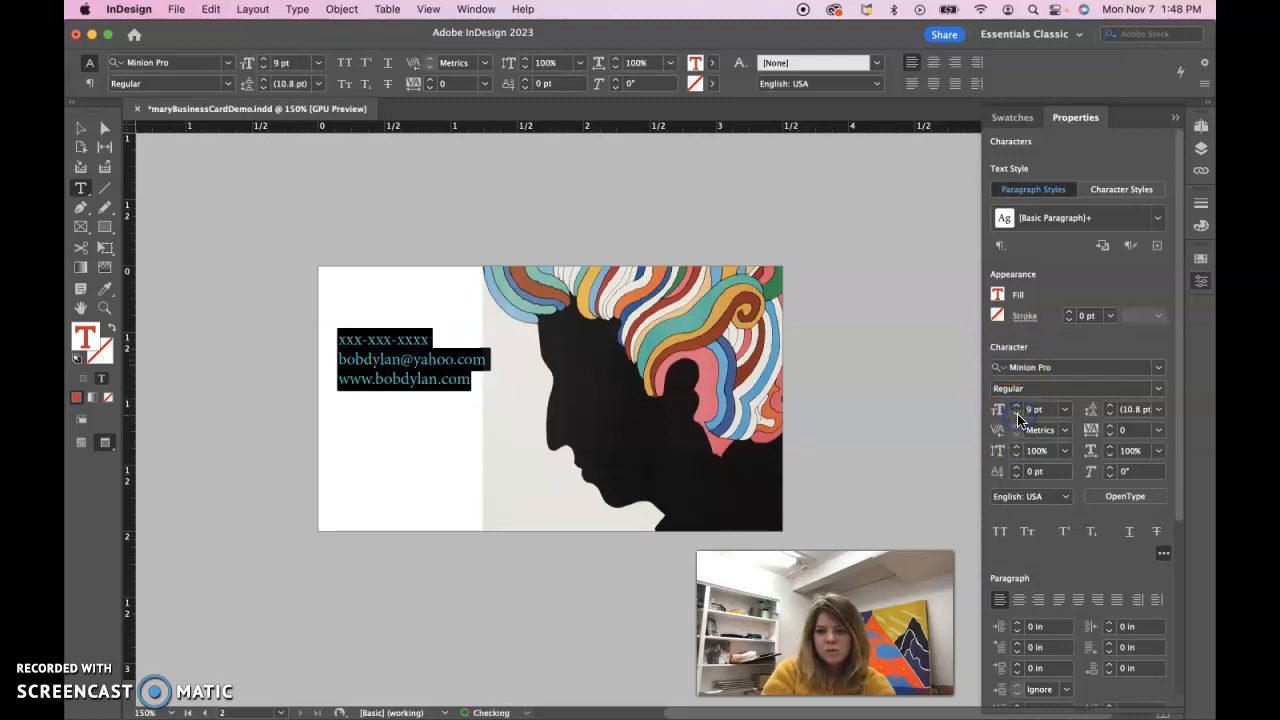
pyautogui.click(339, 357)
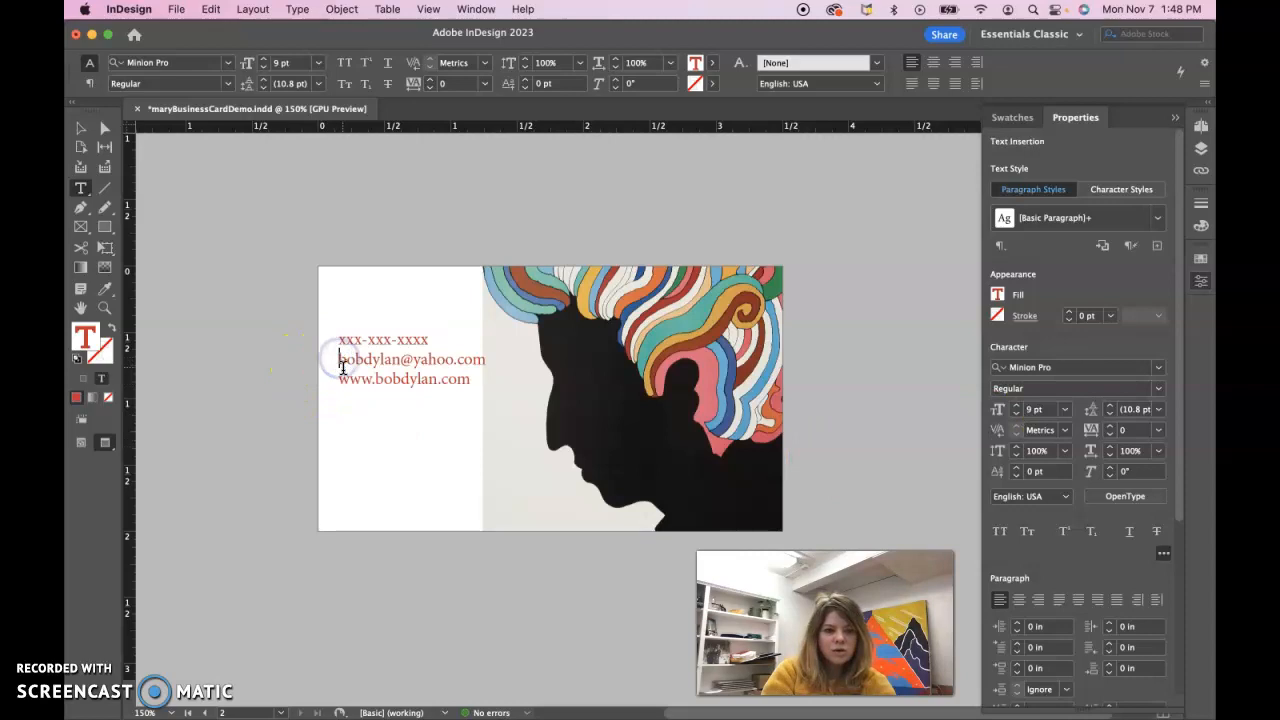
# Step: Widen the contact text frame to the full 3.5 in page width and center-align its text
pyautogui.click(80, 128)
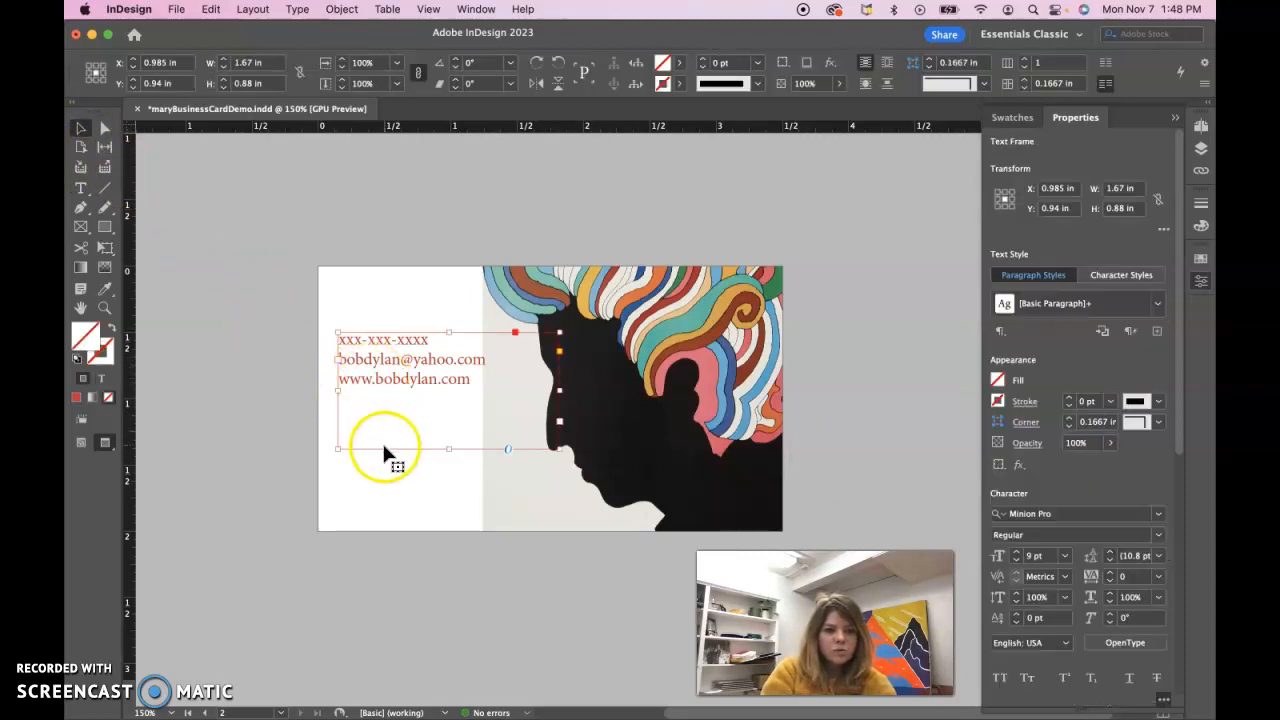
pyautogui.moveTo(338, 390); pyautogui.dragTo(318, 391)
pyautogui.moveTo(559, 391); pyautogui.dragTo(782, 399)
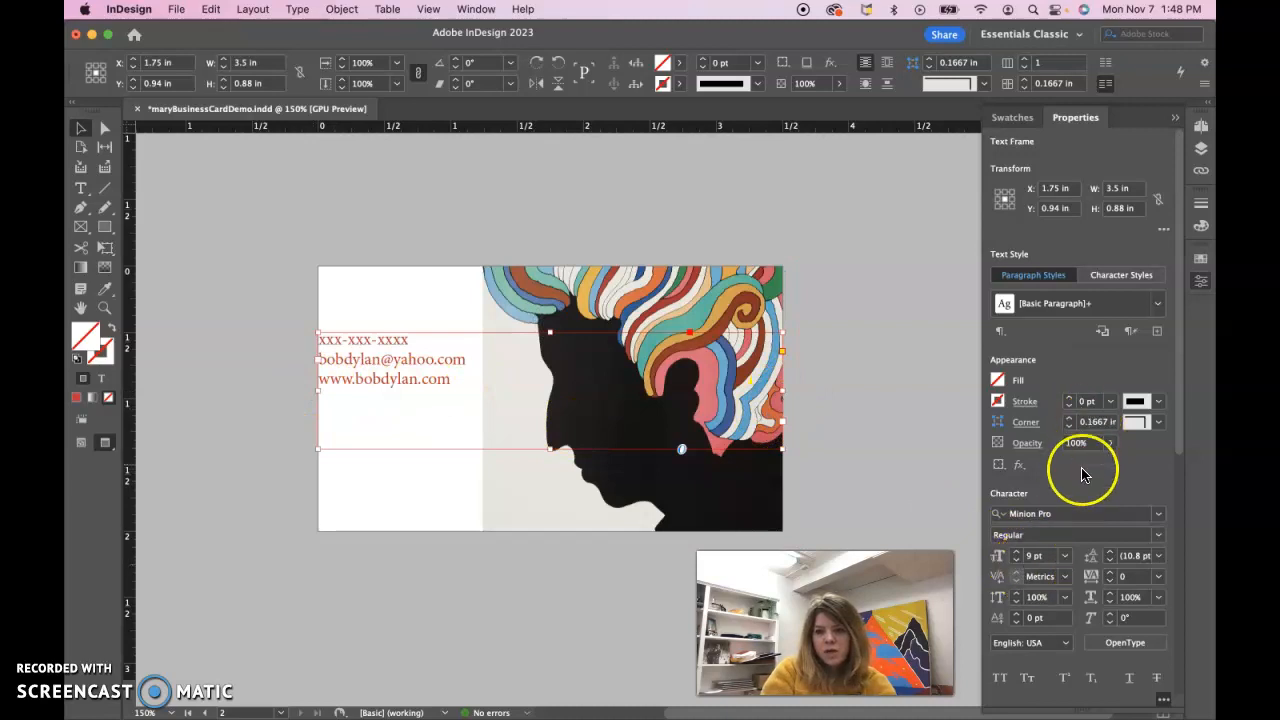
pyautogui.scroll(-2, 1080, 470)
pyautogui.moveTo(1180, 405); pyautogui.dragTo(1187, 529)
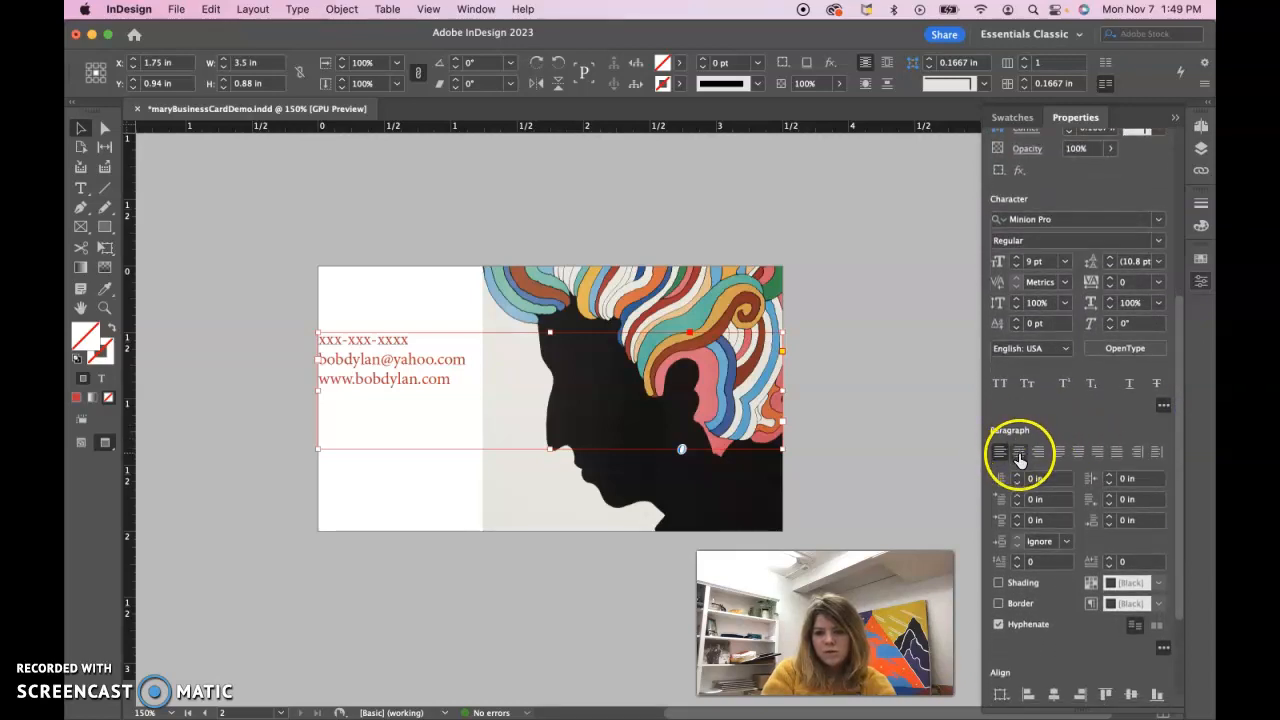
pyautogui.click(1019, 453)
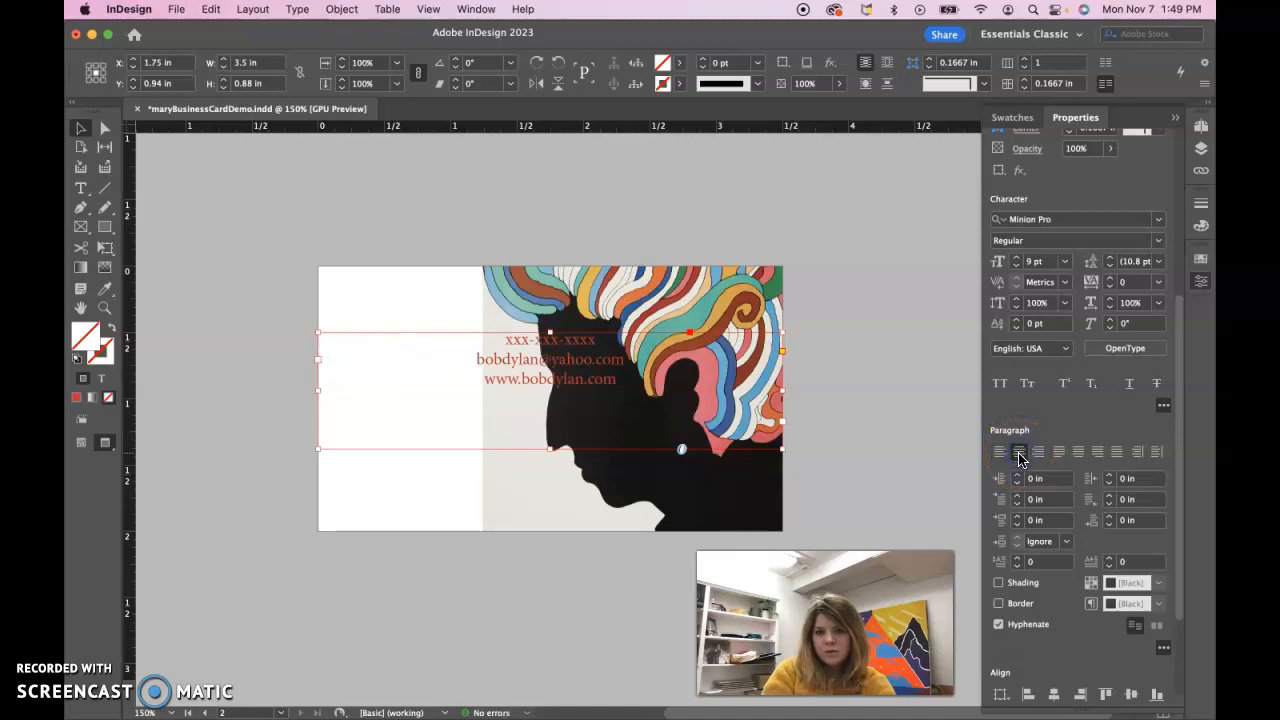
# Step: Join the phone, email and website onto one line, separating the three items with • bullets
pyautogui.doubleClick(477, 365)
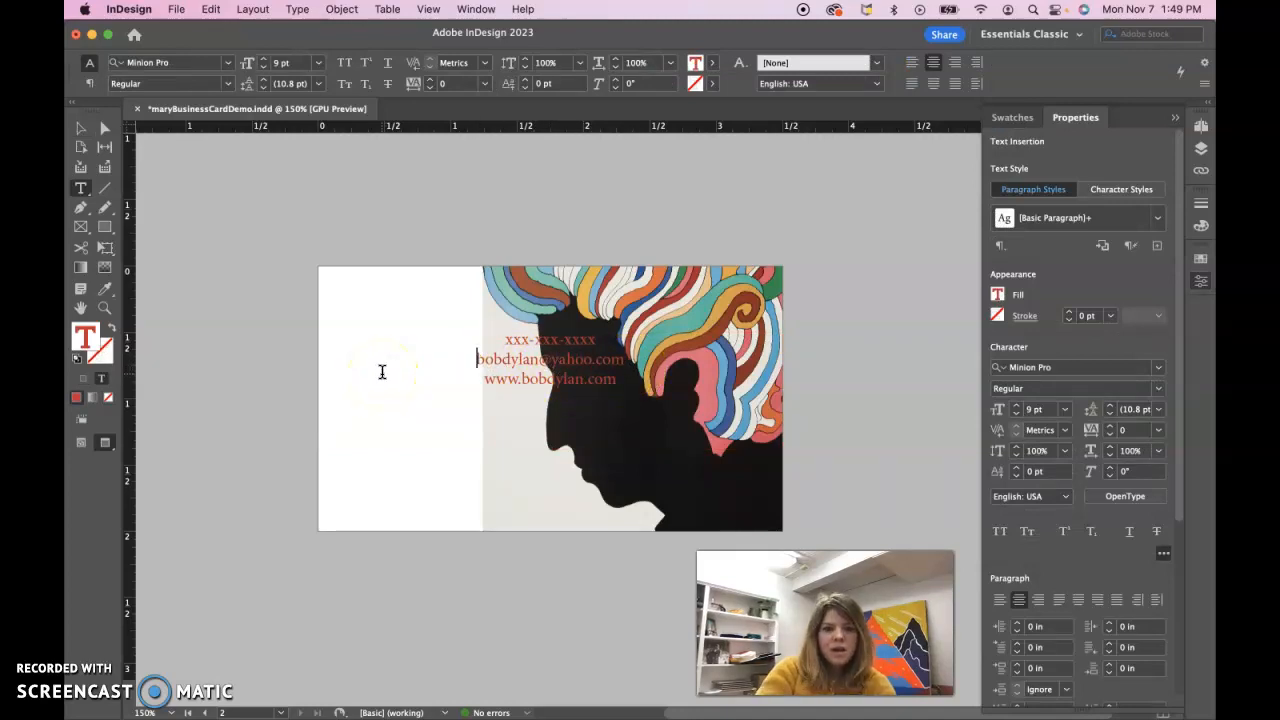
pyautogui.press('BackSpace')
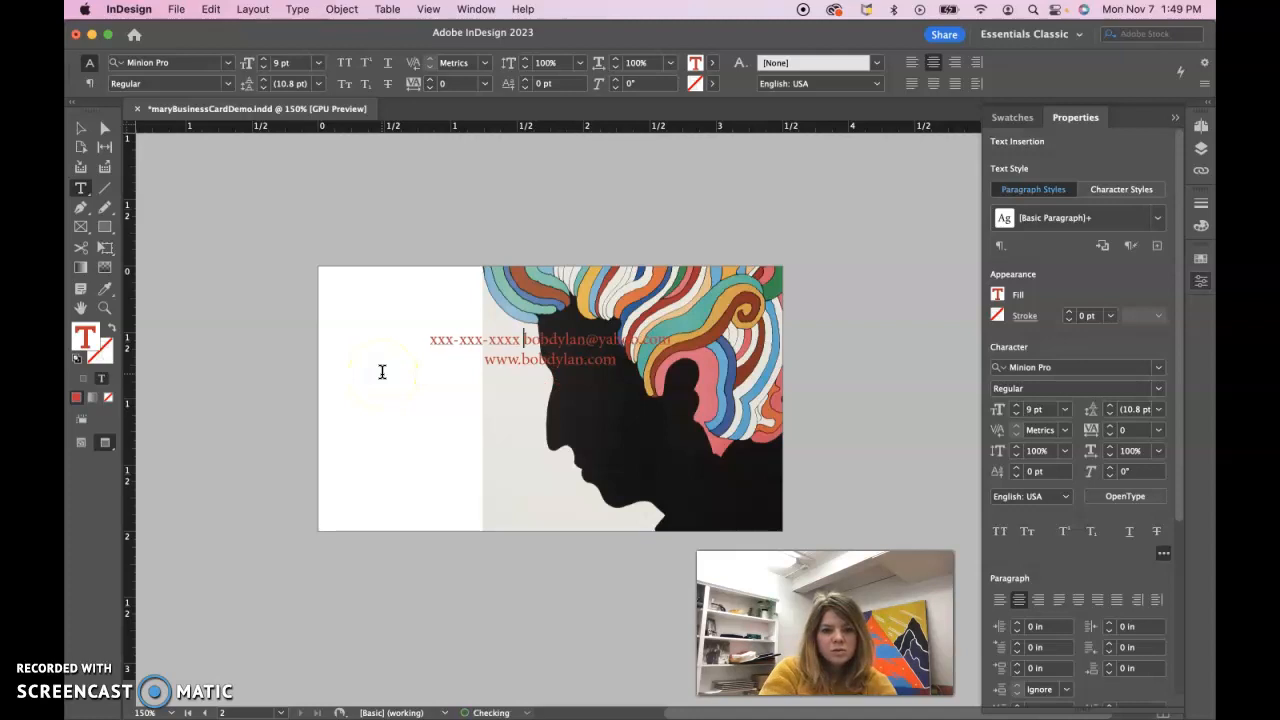
pyautogui.write('•')
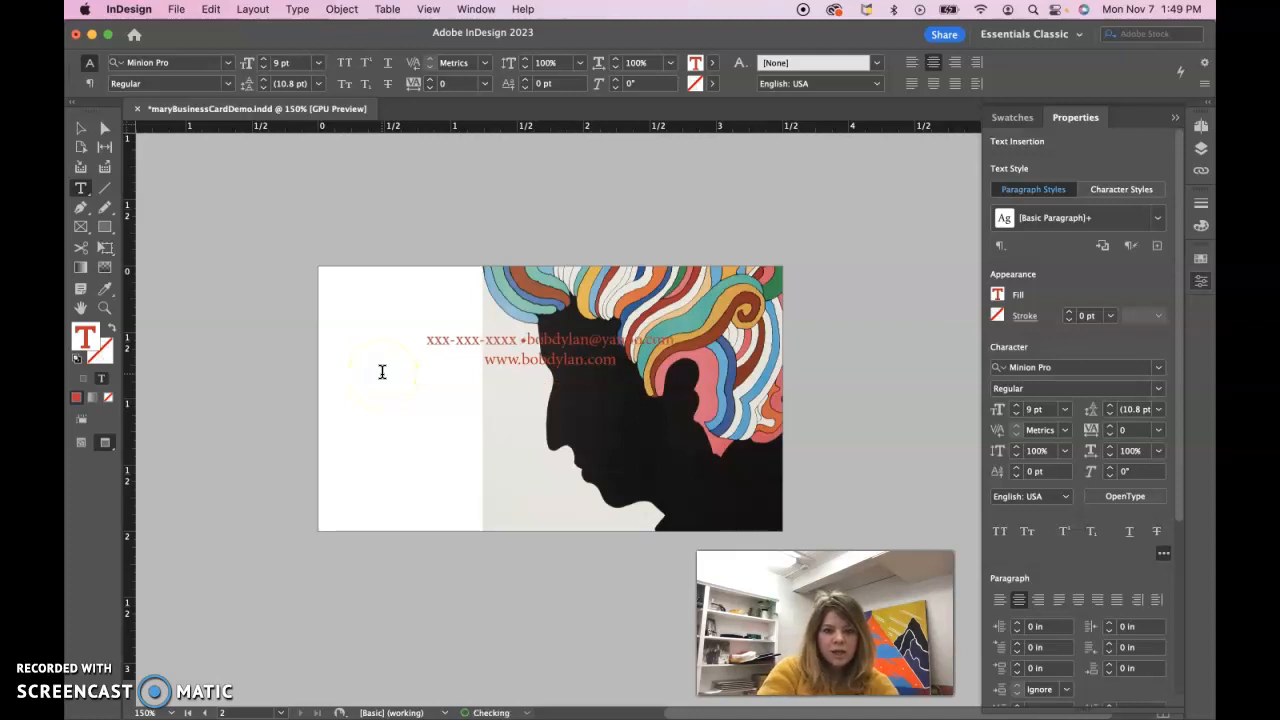
pyautogui.click(409, 396)
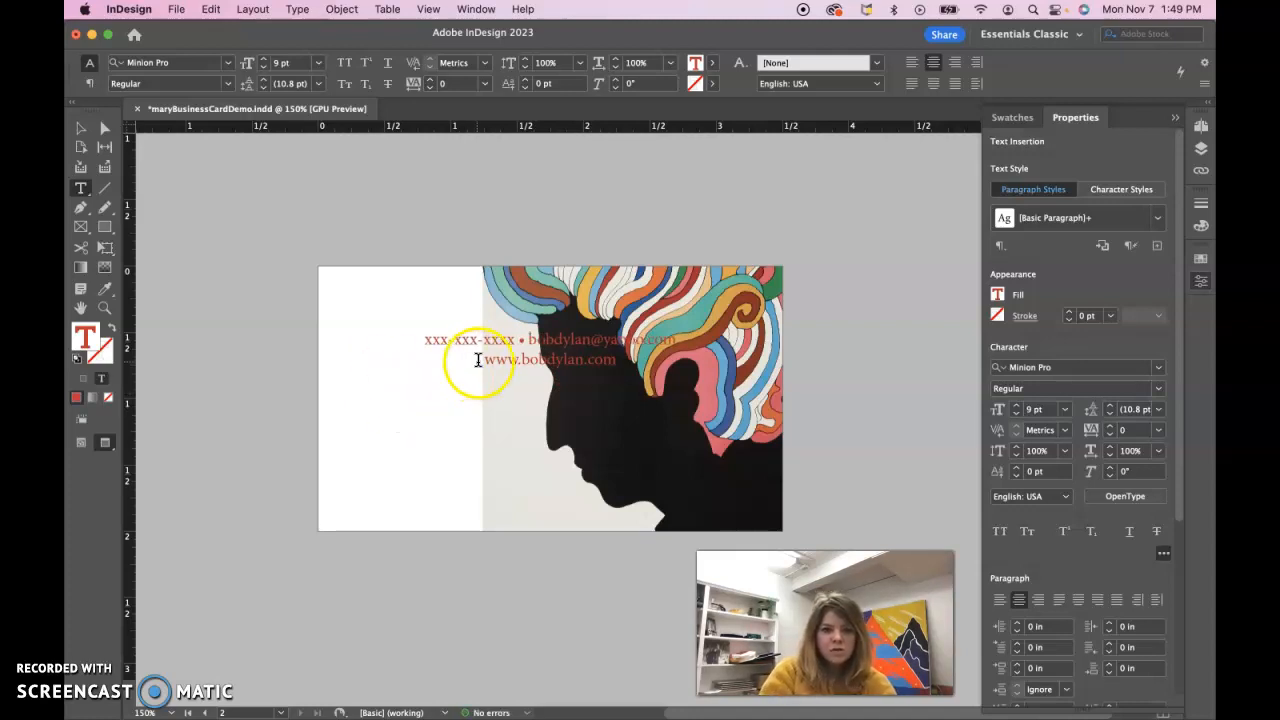
pyautogui.press('BackSpace')
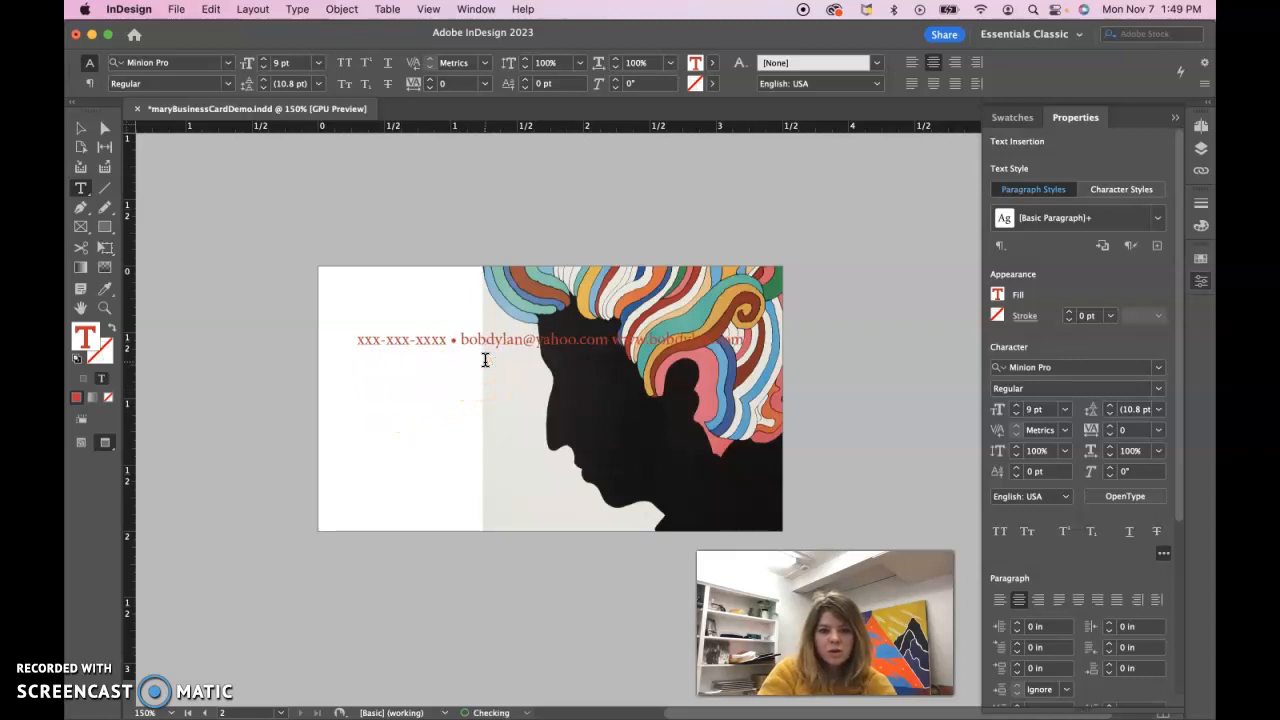
pyautogui.write('•')
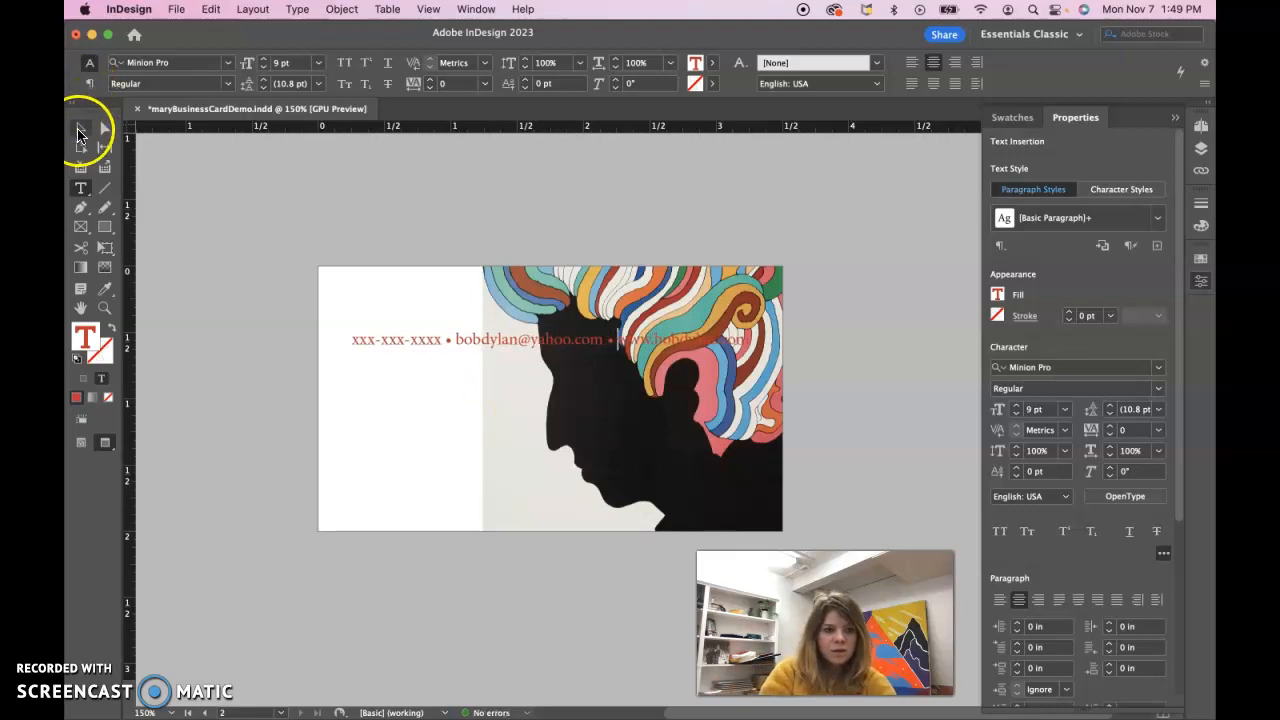
# Step: Move the contact text frame straight down to about Y 2.1 in, near the card's bottom edge, and deselect it
pyautogui.click(80, 128)
pyautogui.click(557, 363)
pyautogui.press('Down')
pyautogui.press('Down')
pyautogui.press('Down')
pyautogui.press('Down')
pyautogui.press('Down')
pyautogui.press('Down')
pyautogui.press('Down')
pyautogui.press('Down')
pyautogui.press('Down')
pyautogui.press('Down')
pyautogui.press('Down')
pyautogui.press('Down')
pyautogui.press('Down')
pyautogui.press('Down')
pyautogui.press('Down')
pyautogui.press('Down')
pyautogui.press('Down')
pyautogui.press('Down')
pyautogui.press('Down')
pyautogui.press('Down')
pyautogui.press('Down')
pyautogui.press('Down')
pyautogui.press('Down')
pyautogui.press('Down')
pyautogui.press('Down')
pyautogui.press('Down')
pyautogui.press('Down')
pyautogui.press('Down')
pyautogui.press('Down')
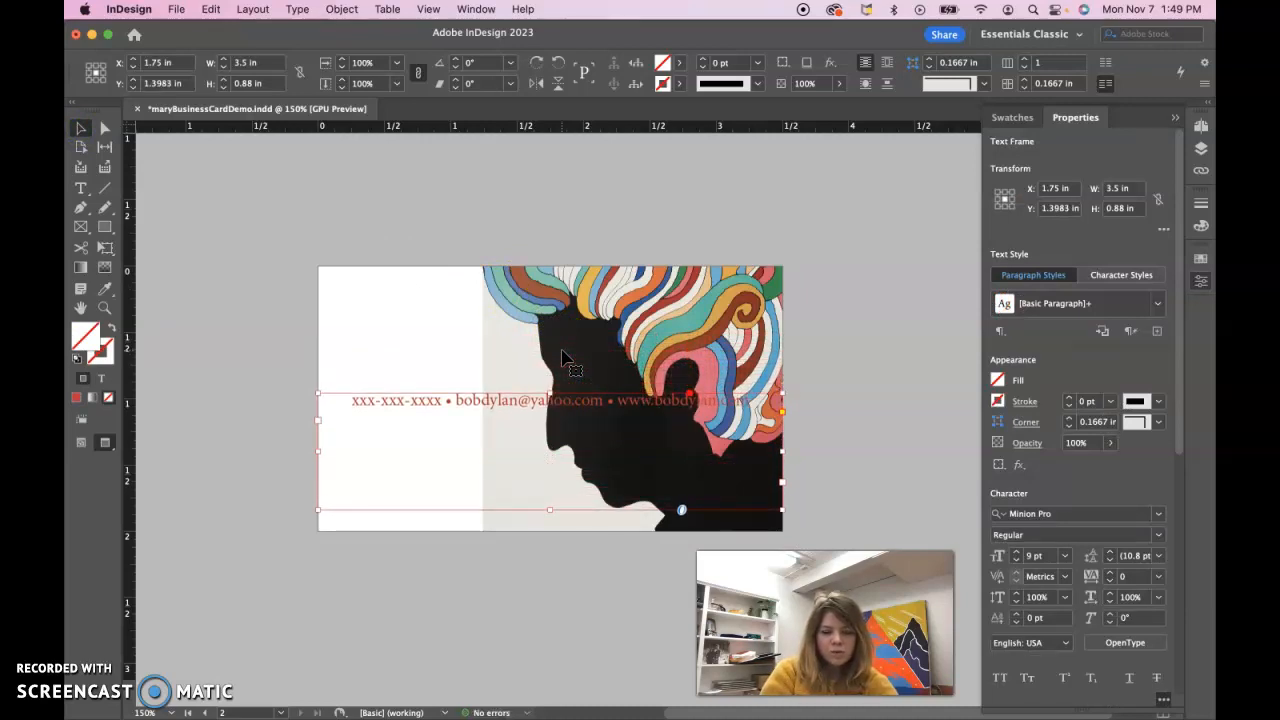
pyautogui.press('Down')
pyautogui.press('Down')
pyautogui.press('Down')
pyautogui.press('Down')
pyautogui.press('Down')
pyautogui.press('Down')
pyautogui.press('Down')
pyautogui.press('Down')
pyautogui.press('Down')
pyautogui.press('Down')
pyautogui.press('Down')
pyautogui.press('Down')
pyautogui.press('Down')
pyautogui.press('Down')
pyautogui.press('Down')
pyautogui.press('Down')
pyautogui.press('Down')
pyautogui.press('Down')
pyautogui.press('Down')
pyautogui.press('Down')
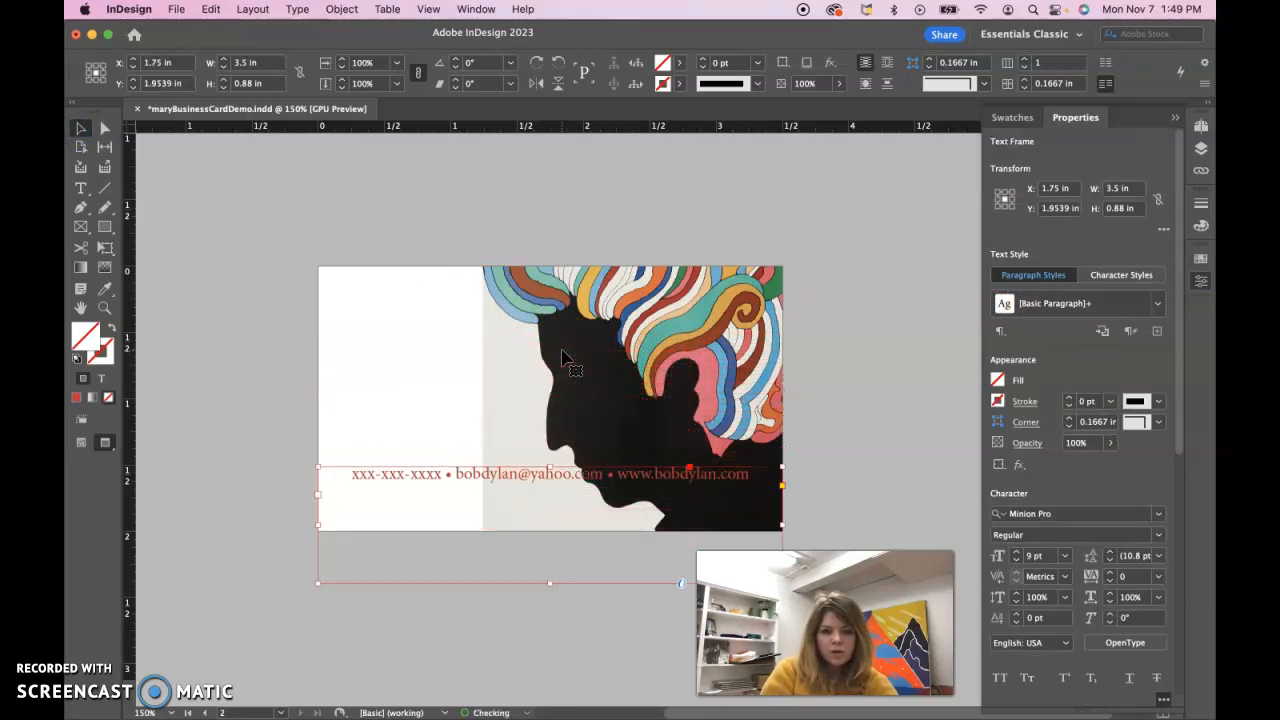
pyautogui.press('Down')
pyautogui.press('Down')
pyautogui.press('Down')
pyautogui.press('Down')
pyautogui.press('Down')
pyautogui.press('Down')
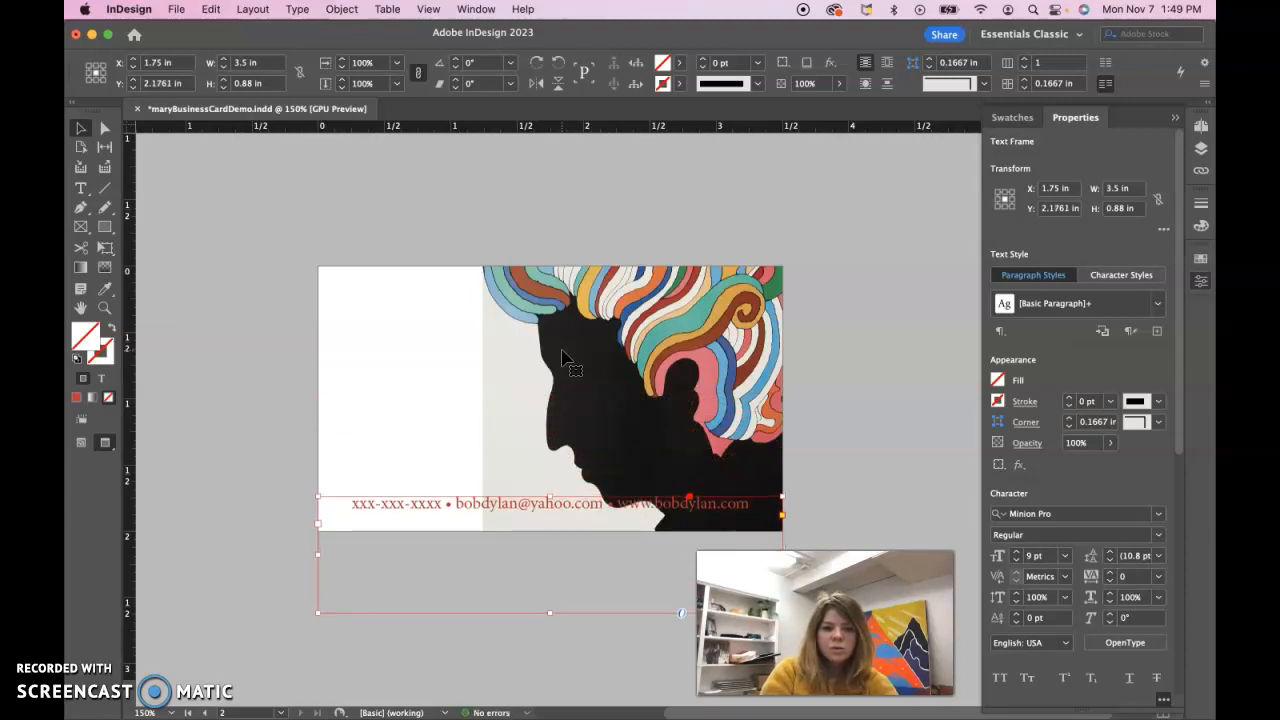
pyautogui.press('Up')
pyautogui.press('Up')
pyautogui.press('Up')
pyautogui.press('Up')
pyautogui.press('Up')
pyautogui.press('Up')
pyautogui.press('Up')
pyautogui.press('Up')
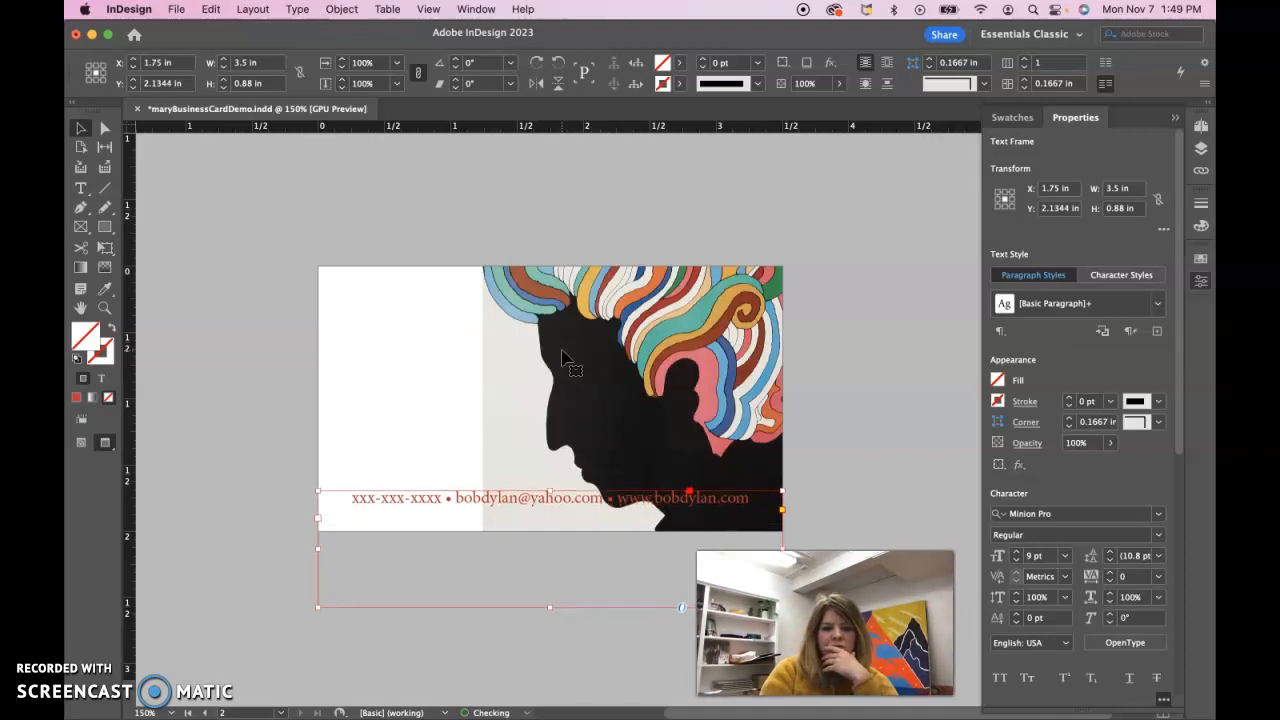
pyautogui.click(882, 417)
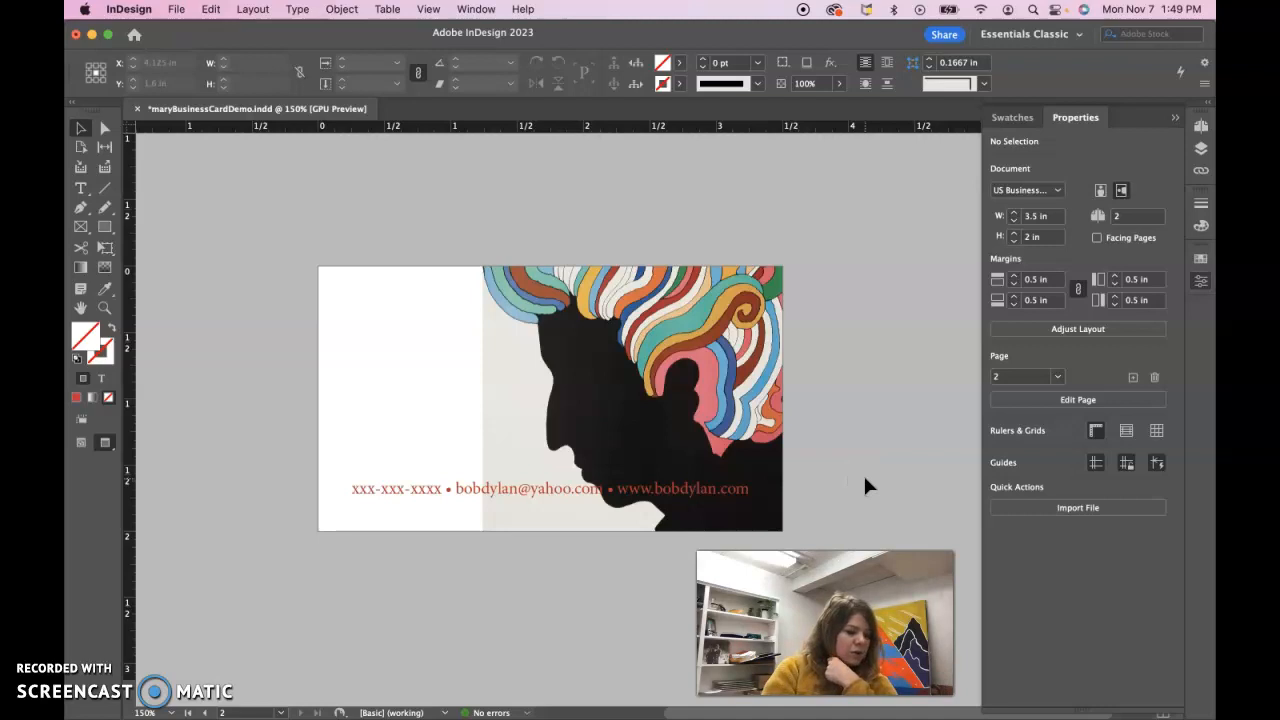
# Step: Copy the quote "They'll Stone You When You're Playing Your Guitar" from text.pdf and return to InDesign
pyautogui.click(93, 685)
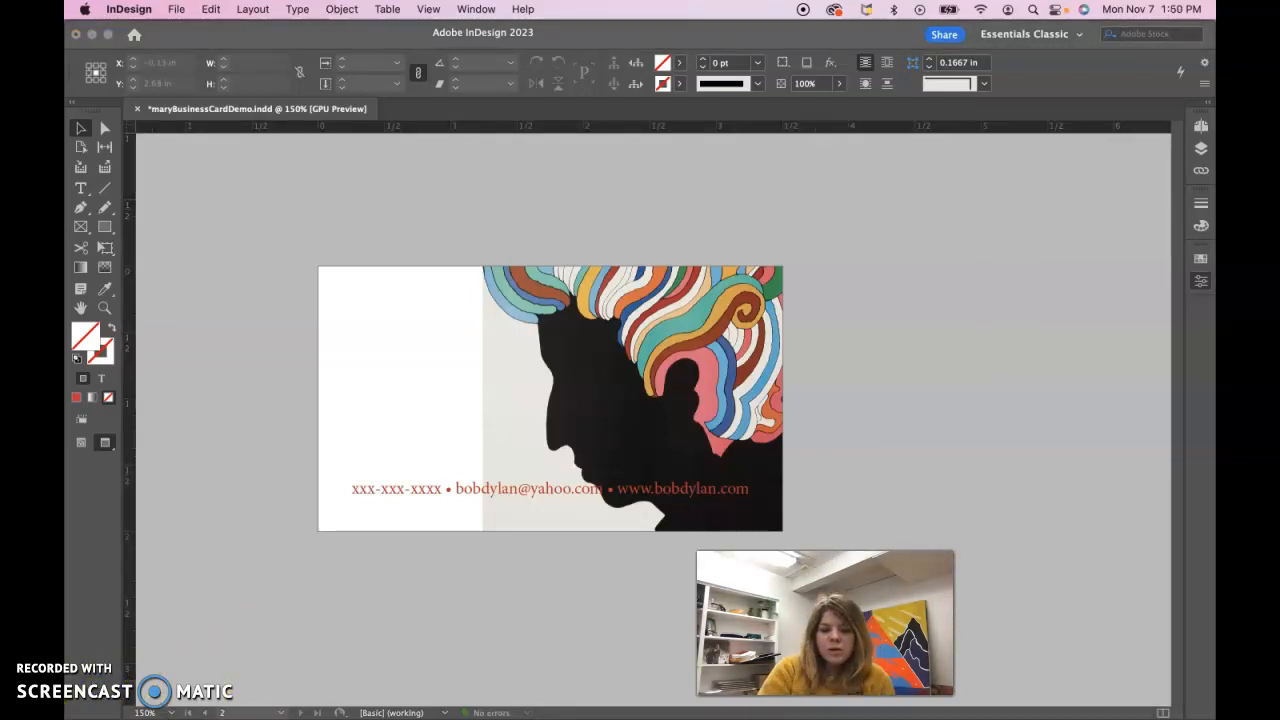
pyautogui.click(1014, 700)
pyautogui.click(1016, 645)
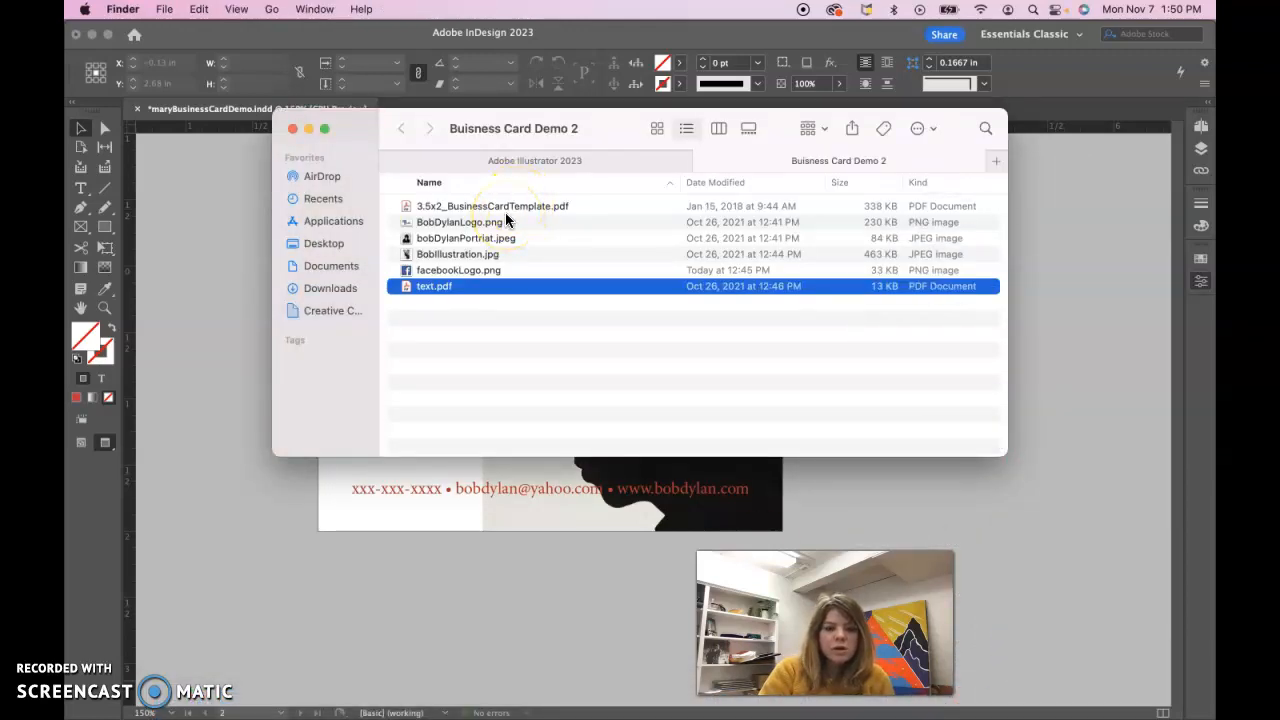
pyautogui.doubleClick(430, 286)
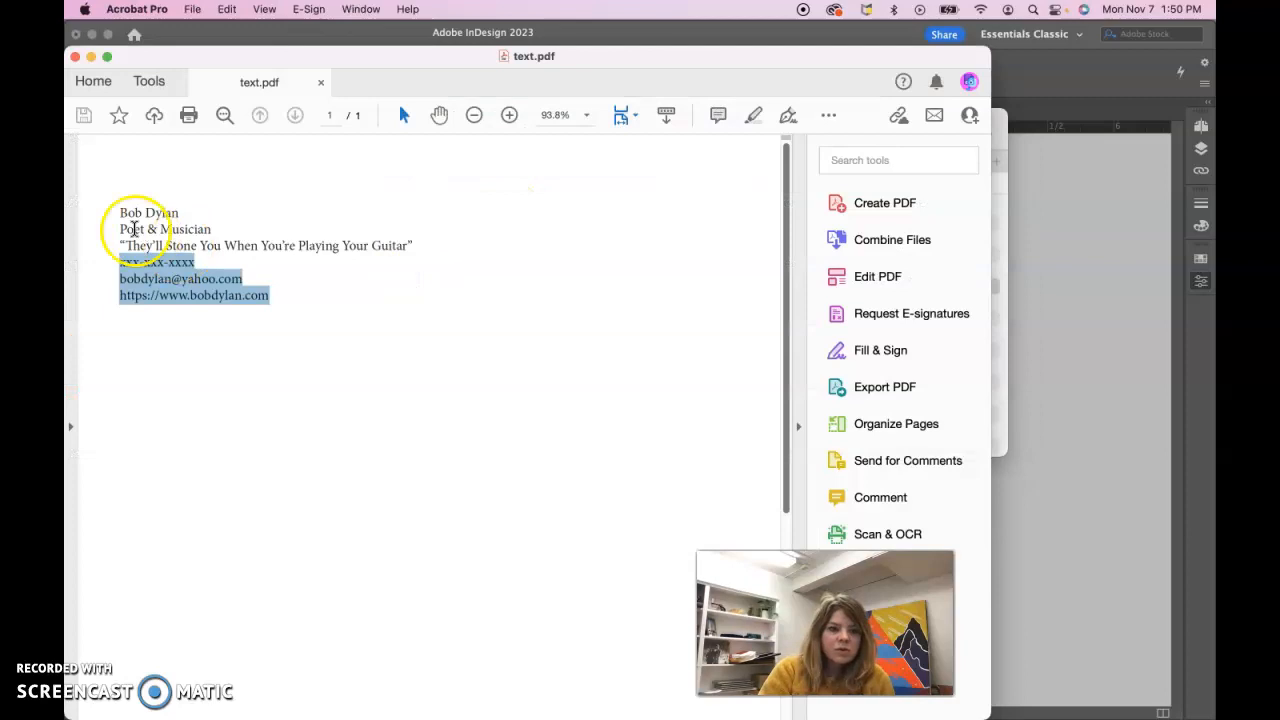
pyautogui.moveTo(413, 246); pyautogui.dragTo(130, 253)
pyautogui.press('super+c')
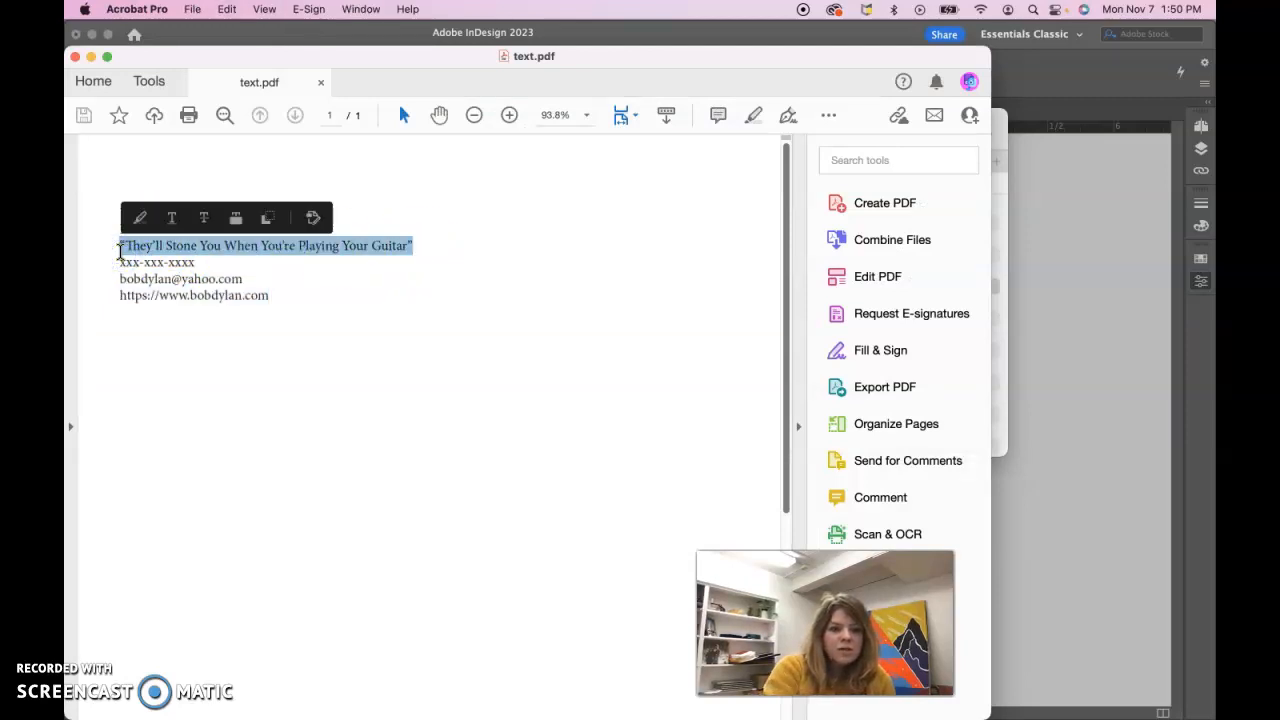
pyautogui.click(1106, 457)
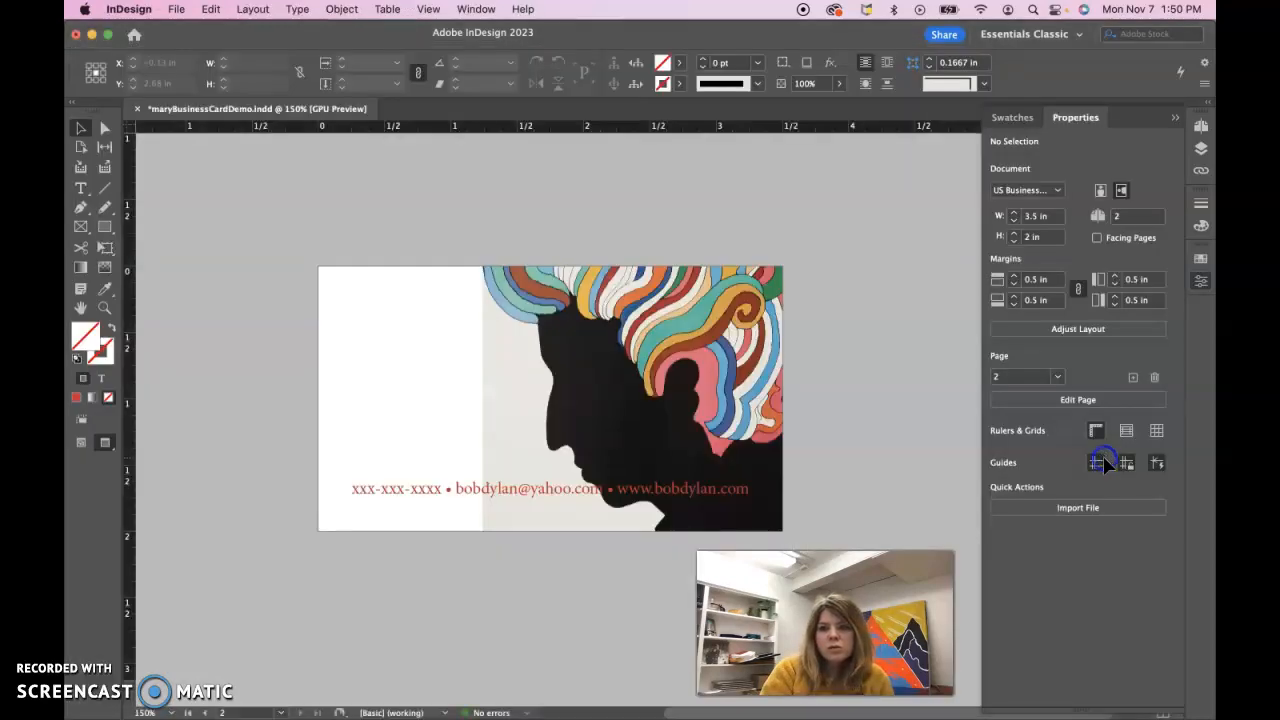
# Step: Create a text frame over the blank upper-left area of page 2 and paste the copied quote into it
pyautogui.click(81, 188)
pyautogui.moveTo(335, 311); pyautogui.dragTo(578, 428)
pyautogui.press('super+v')
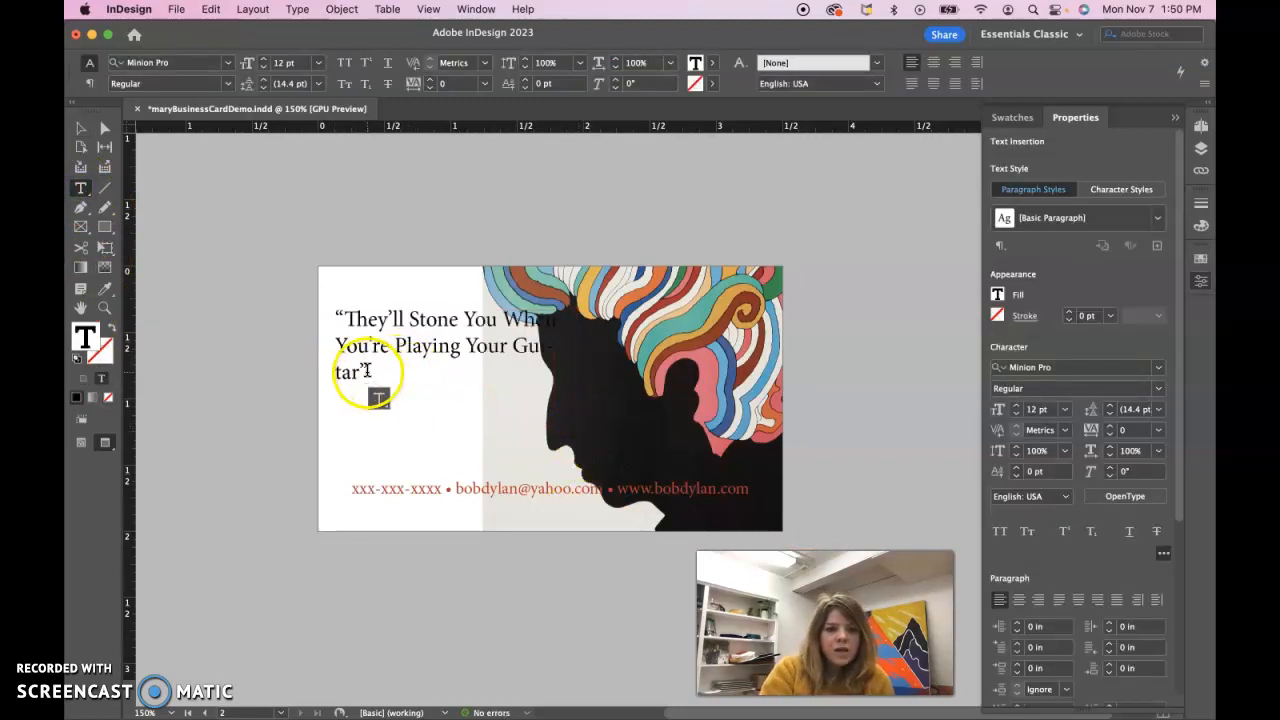
# Step: Fill the whole quote text with the C=15 M=100 red swatch
pyautogui.tripleClick(382, 316)
pyautogui.click(382, 313)
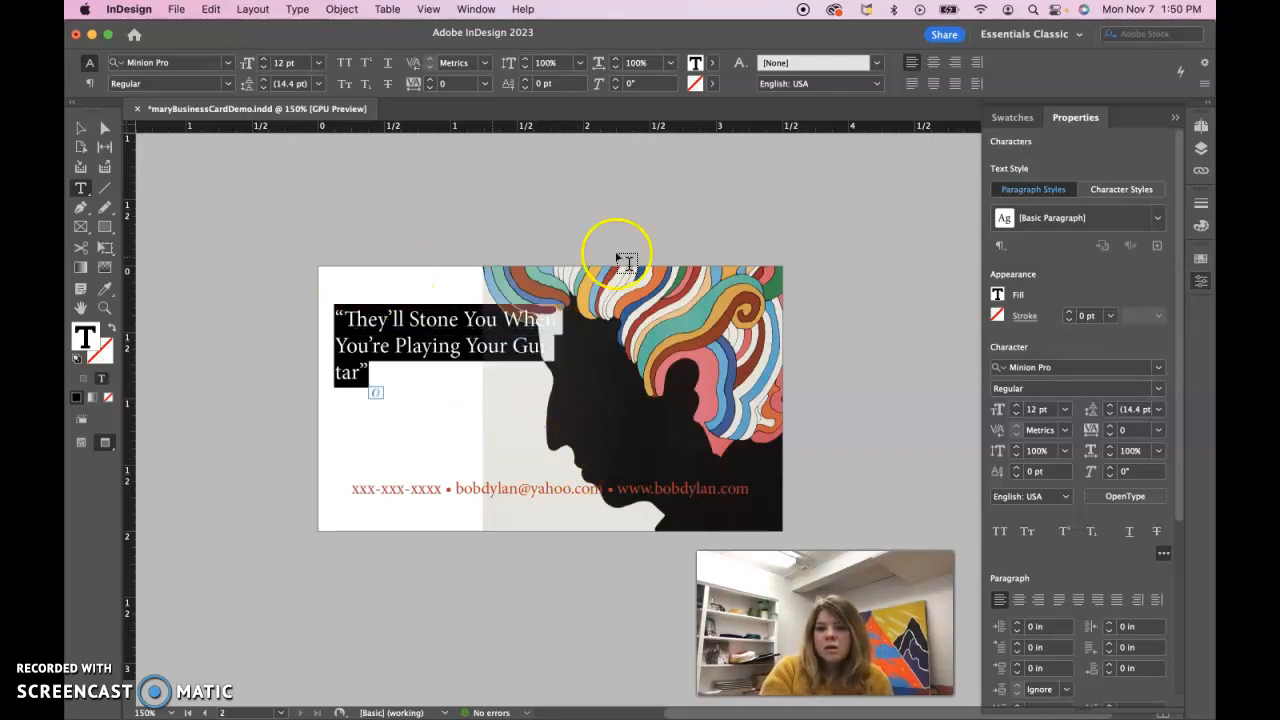
pyautogui.click(997, 294)
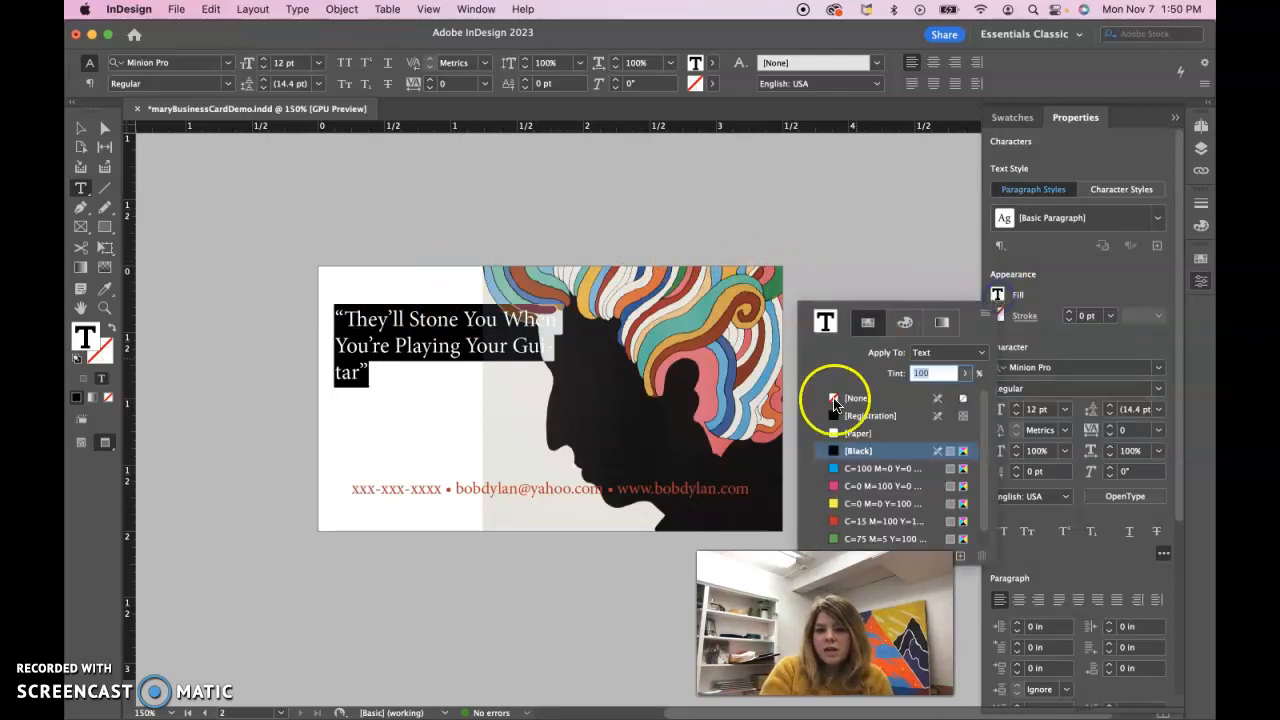
pyautogui.click(832, 520)
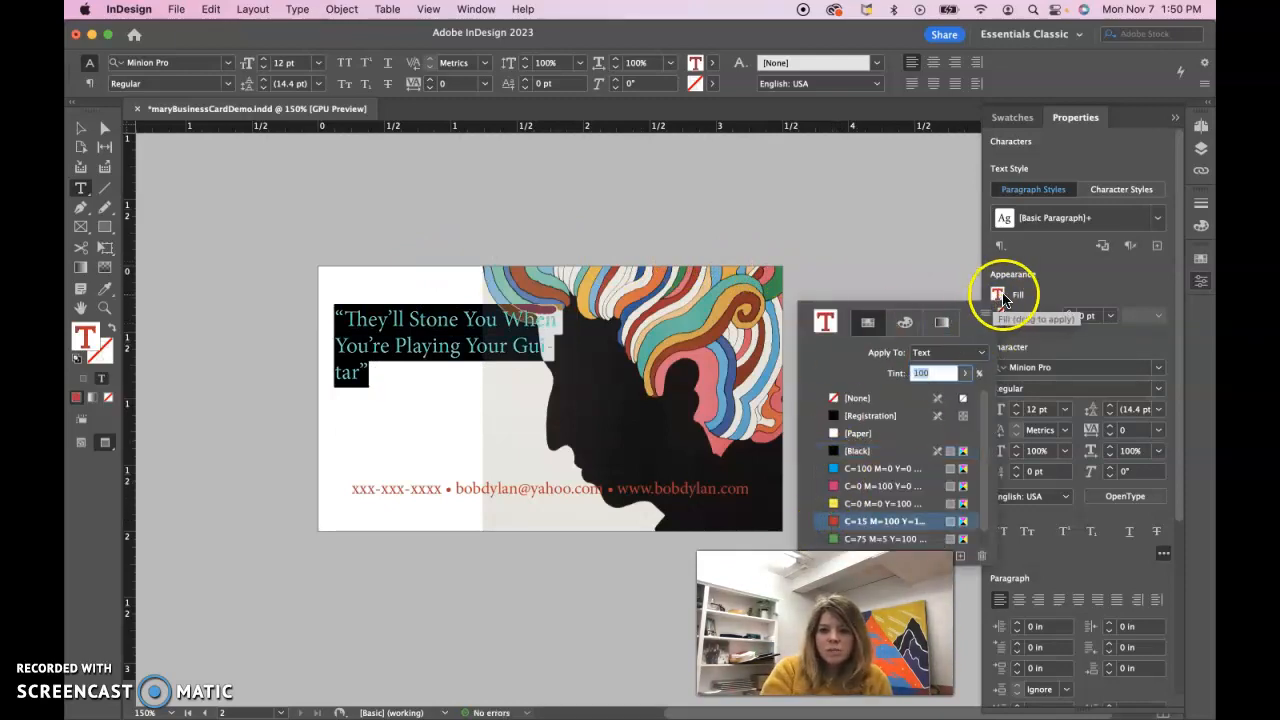
# Step: Add a period before the quote's closing quotation mark and insert an Indent to Here after the opening one to hang it
pyautogui.click(342, 308)
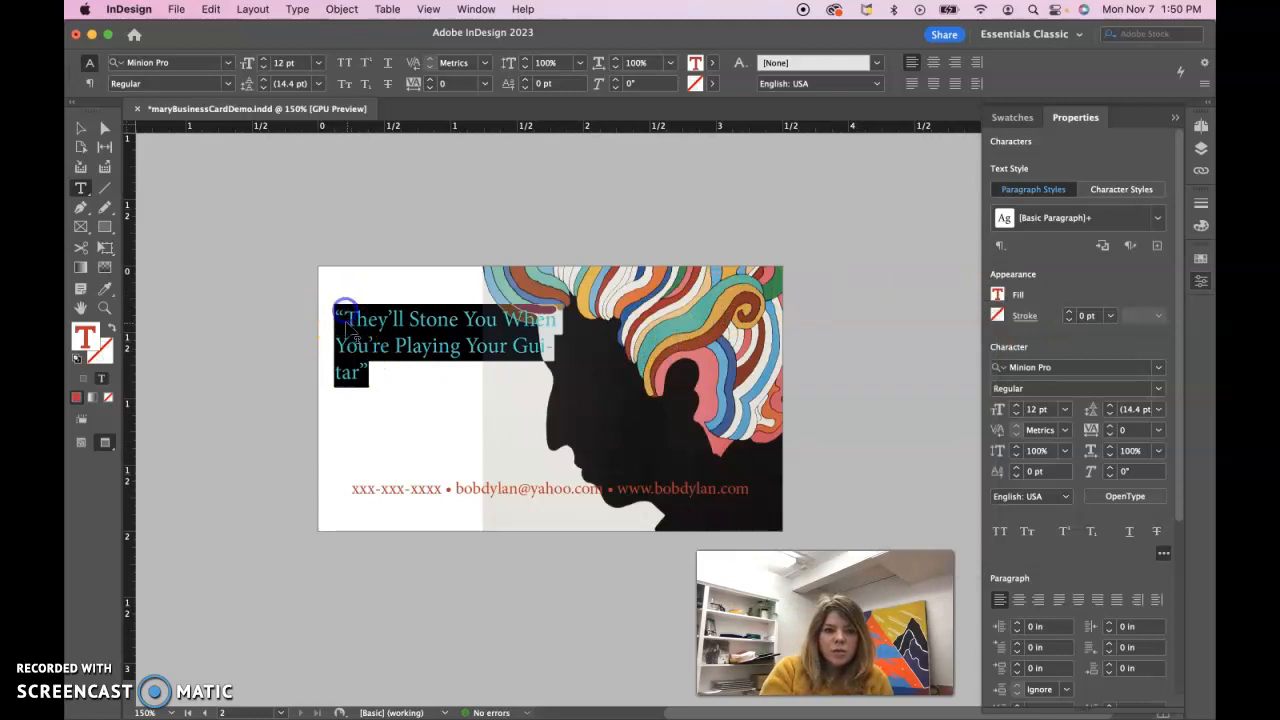
pyautogui.click(346, 318)
pyautogui.click(360, 372)
pyautogui.press('BackSpace')
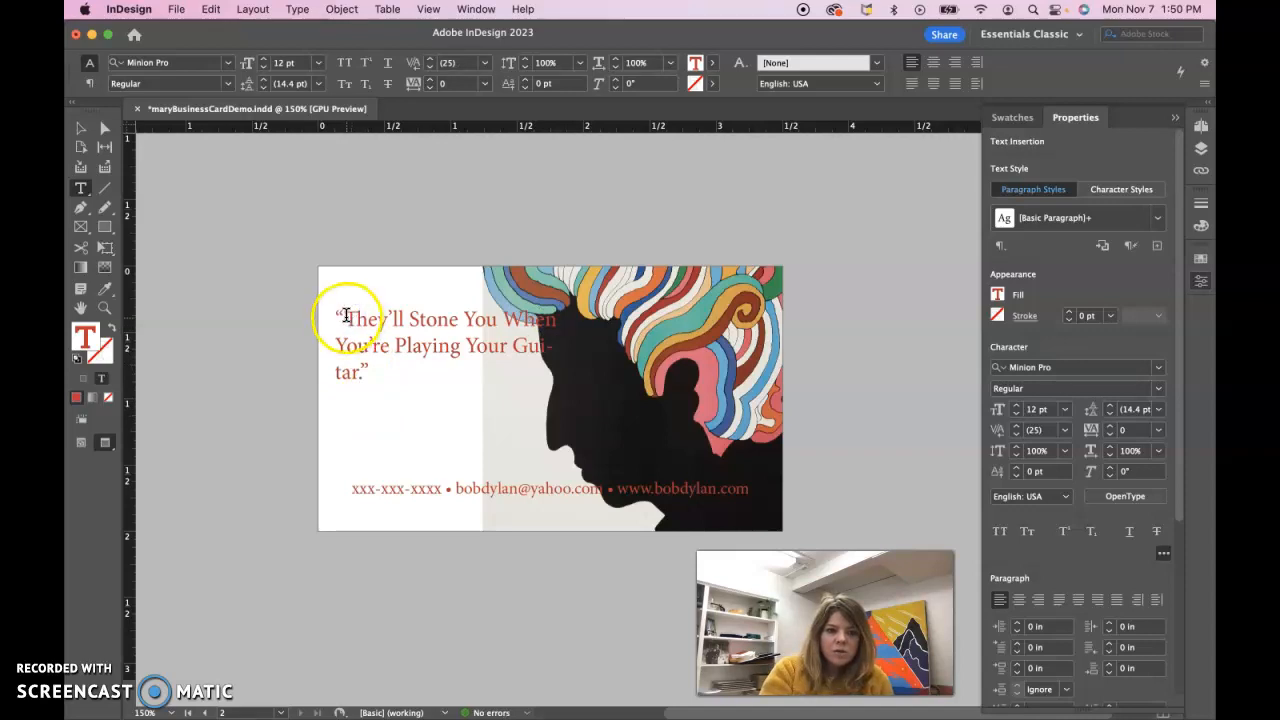
pyautogui.click(345, 315)
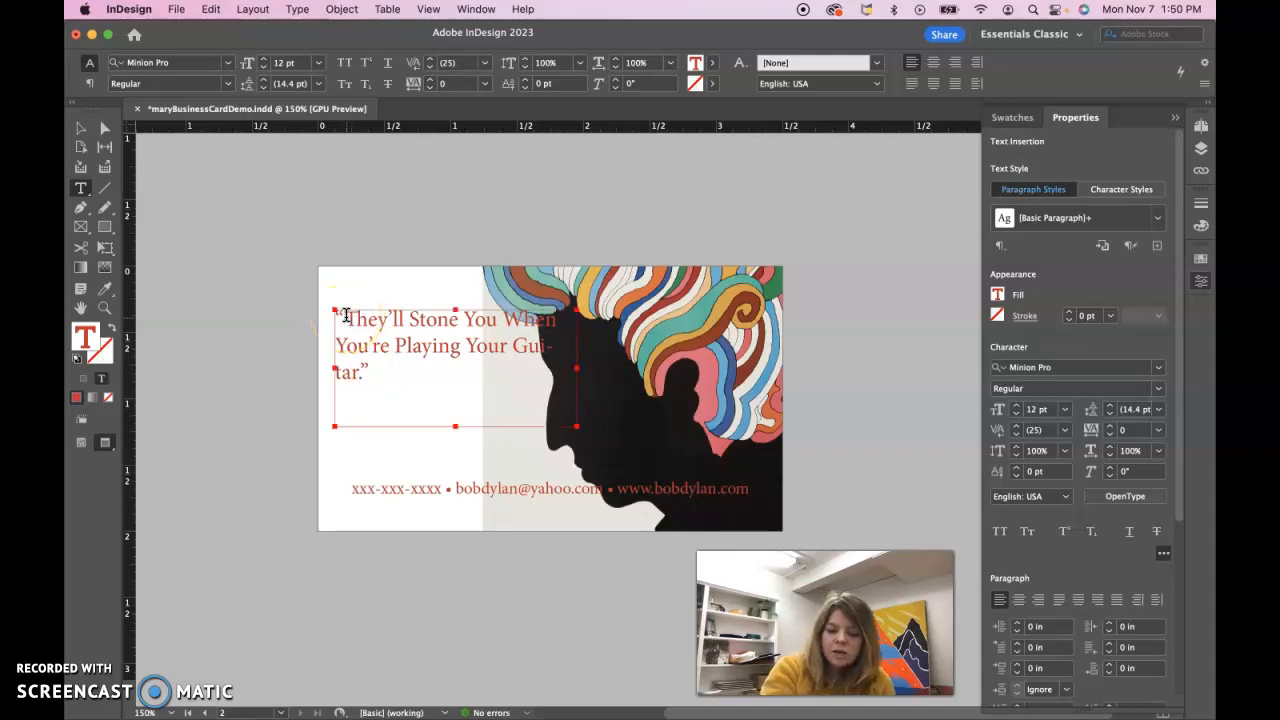
pyautogui.press('super+backslash')
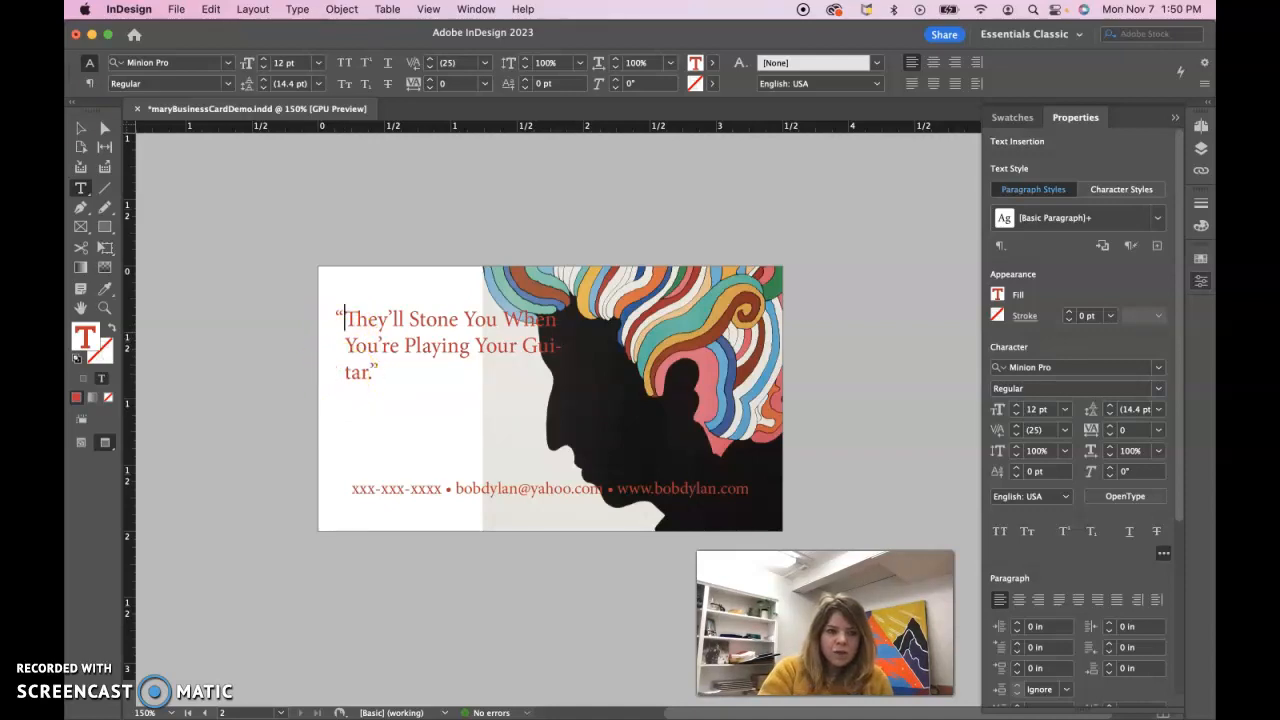
# Step: Widen the quote frame to about 2.1 in and nudge it right to about X 1.27 in, near the phone number's left edge
pyautogui.click(80, 130)
pyautogui.moveTo(557, 371); pyautogui.dragTo(614, 368)
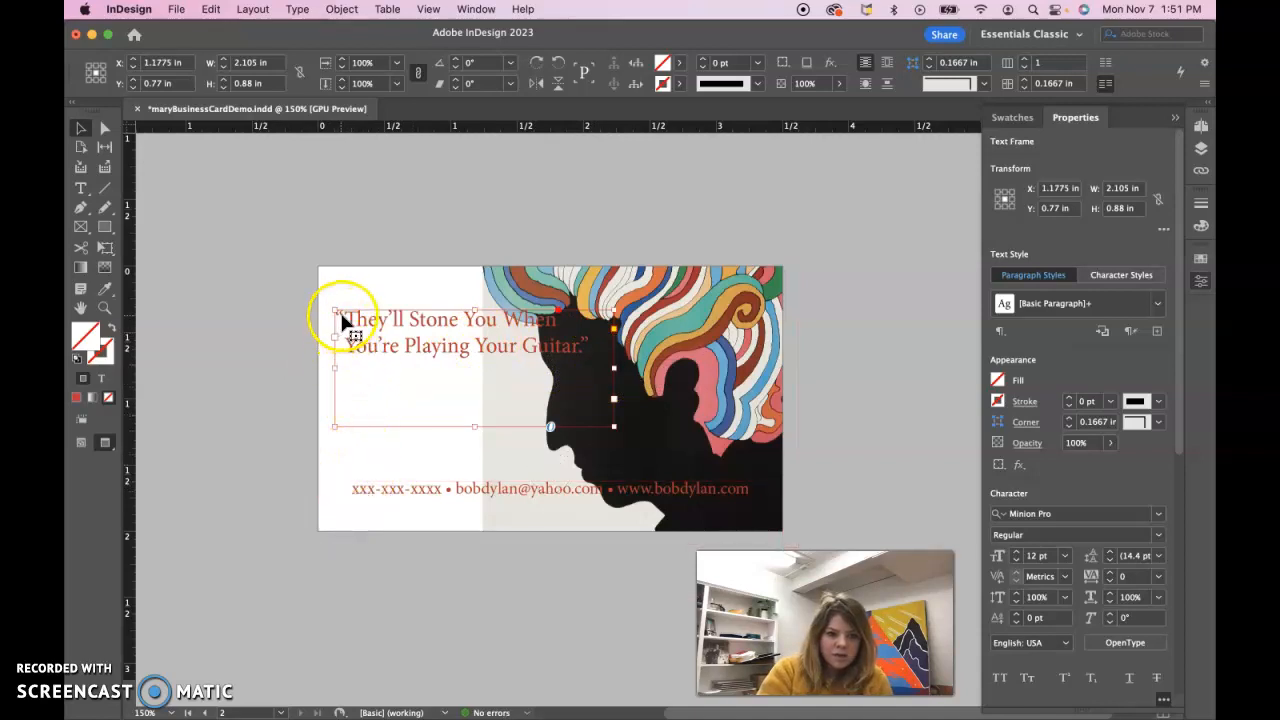
pyautogui.press('Right')
pyautogui.press('Right')
pyautogui.press('Right')
pyautogui.press('Right')
pyautogui.press('Right')
pyautogui.press('Right')
pyautogui.press('Right')
pyautogui.press('Right')
pyautogui.press('Left')
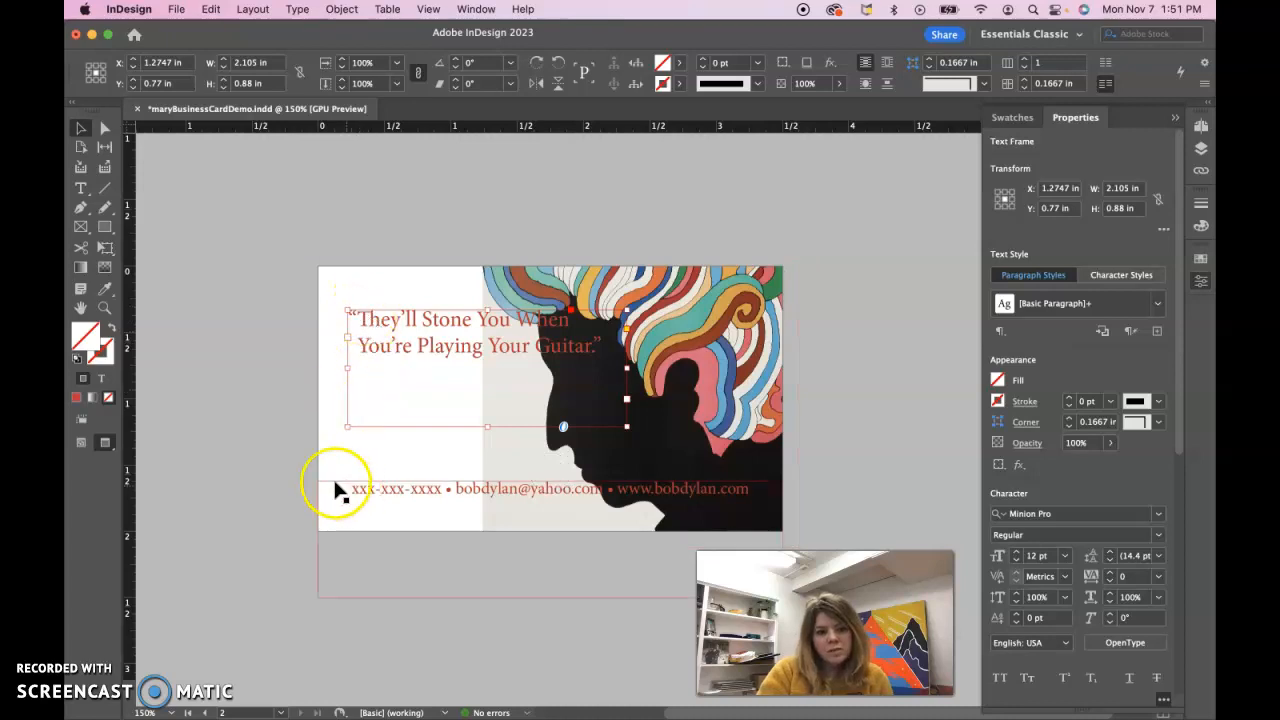
# Step: Narrow the quote frame to about 1.43 in wide and turn off hyphenation for its text
pyautogui.click(398, 345)
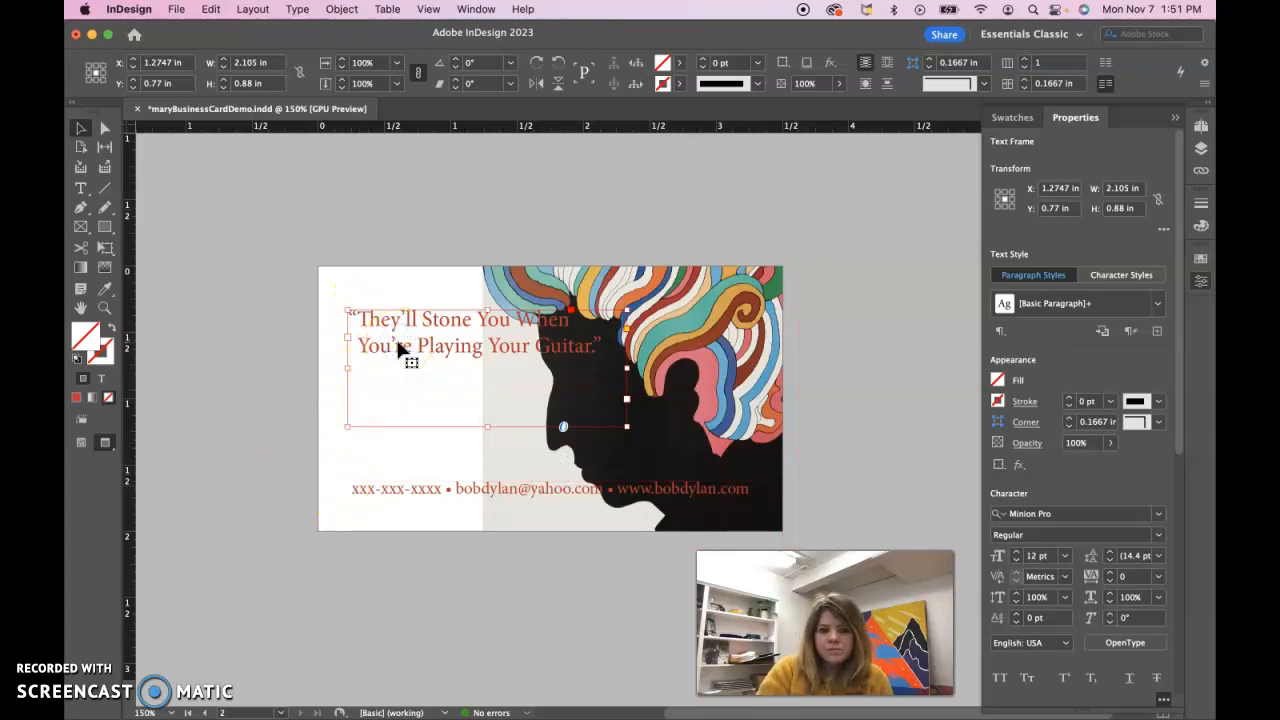
pyautogui.moveTo(626, 368); pyautogui.dragTo(538, 367)
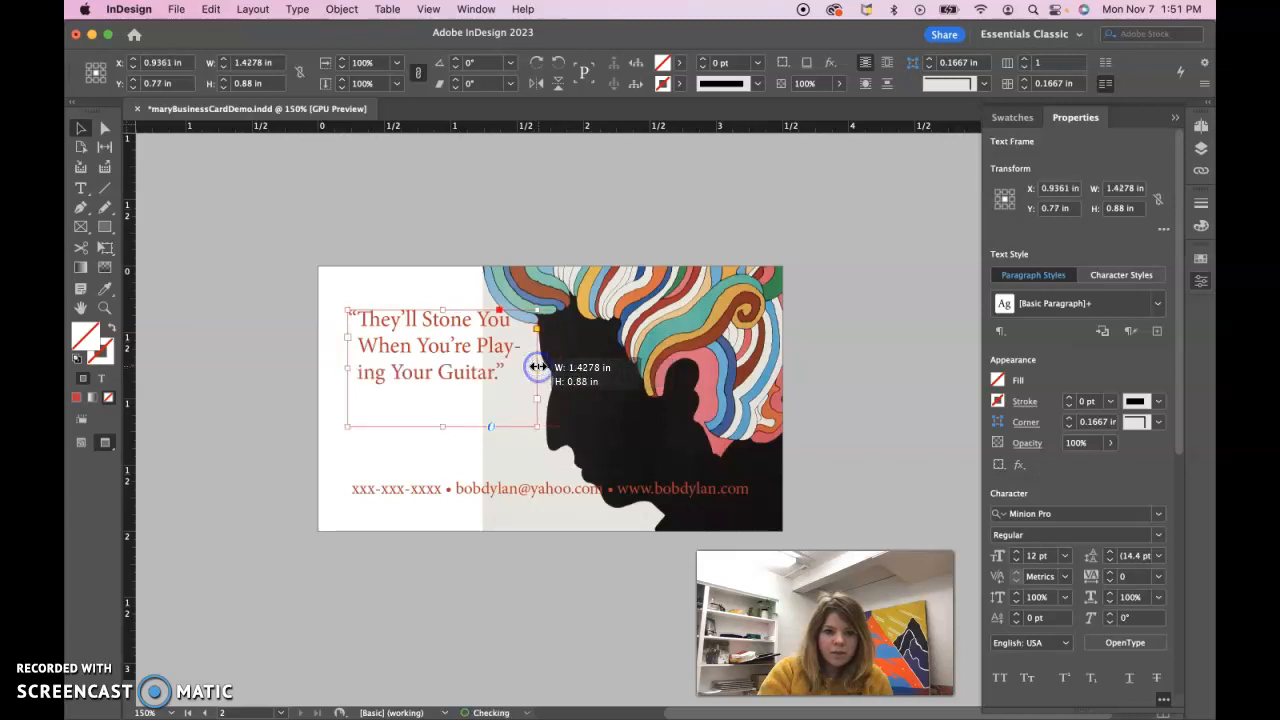
pyautogui.click(477, 345)
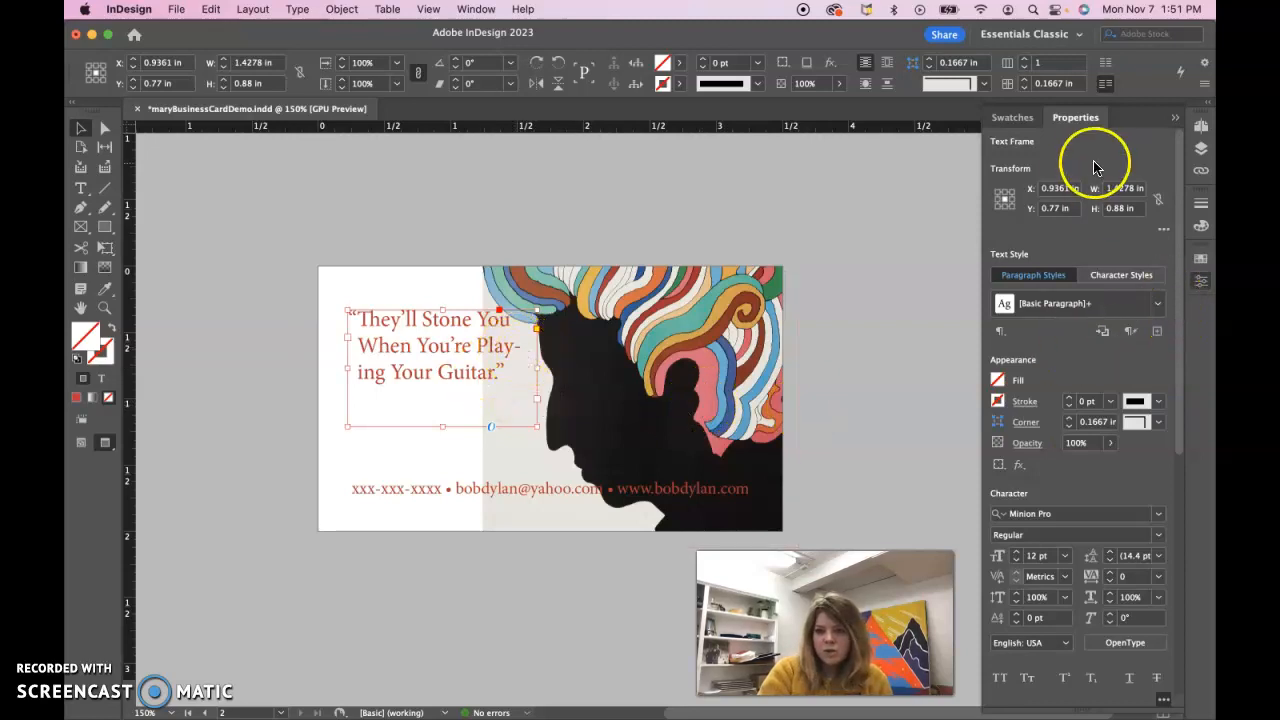
pyautogui.moveTo(1180, 225); pyautogui.dragTo(1182, 432)
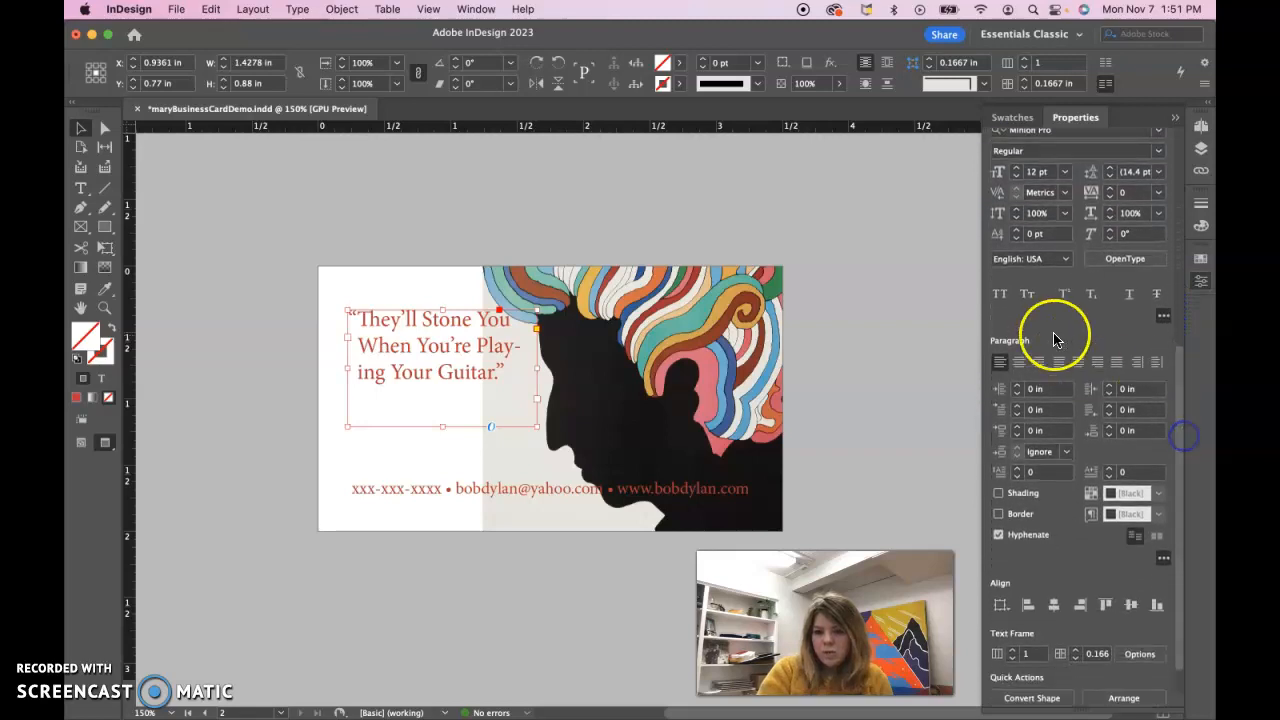
pyautogui.click(998, 535)
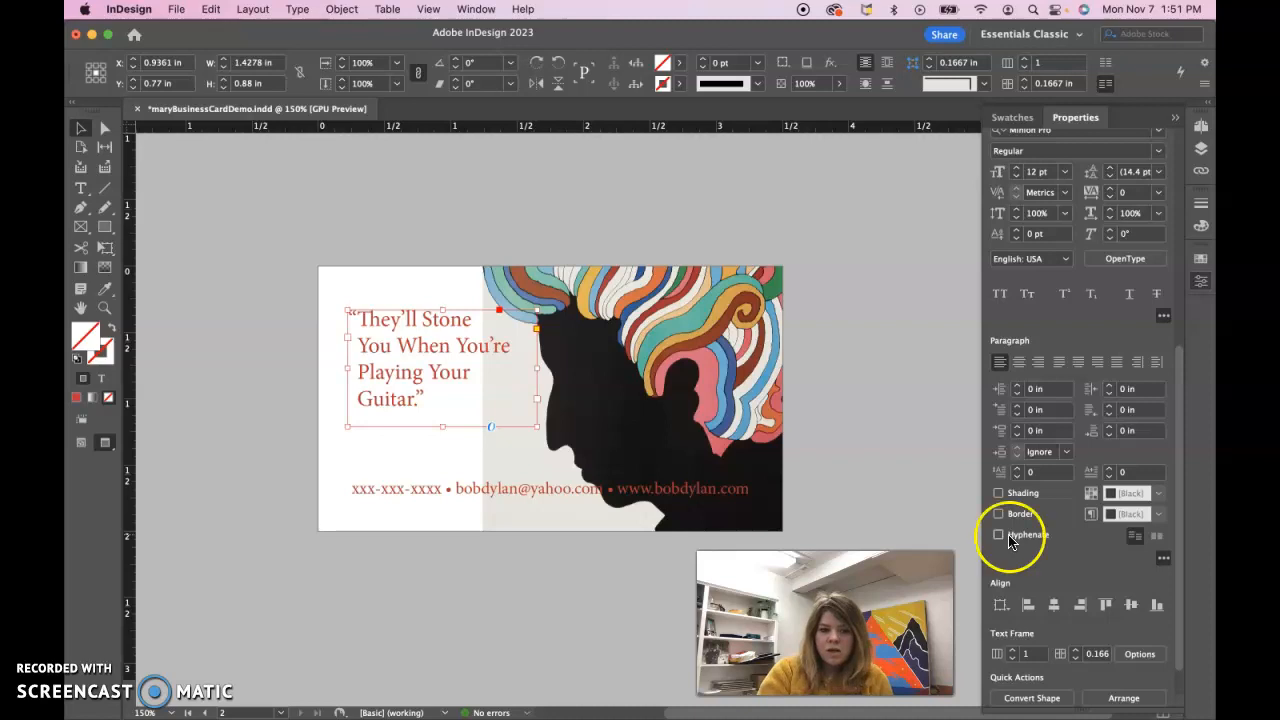
# Step: Set the quote text to 11 pt and narrow its frame to about 1.39 in wide
pyautogui.doubleClick(428, 400)
pyautogui.moveTo(428, 398); pyautogui.dragTo(343, 316)
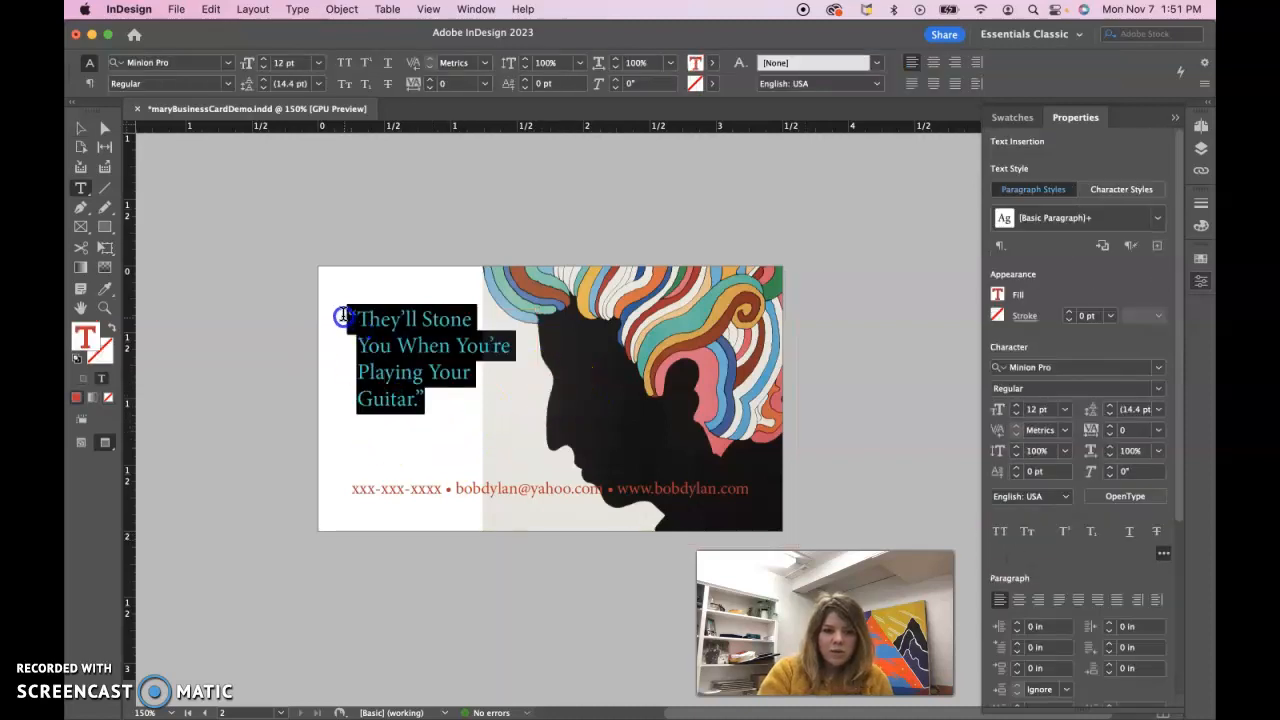
pyautogui.click(264, 69)
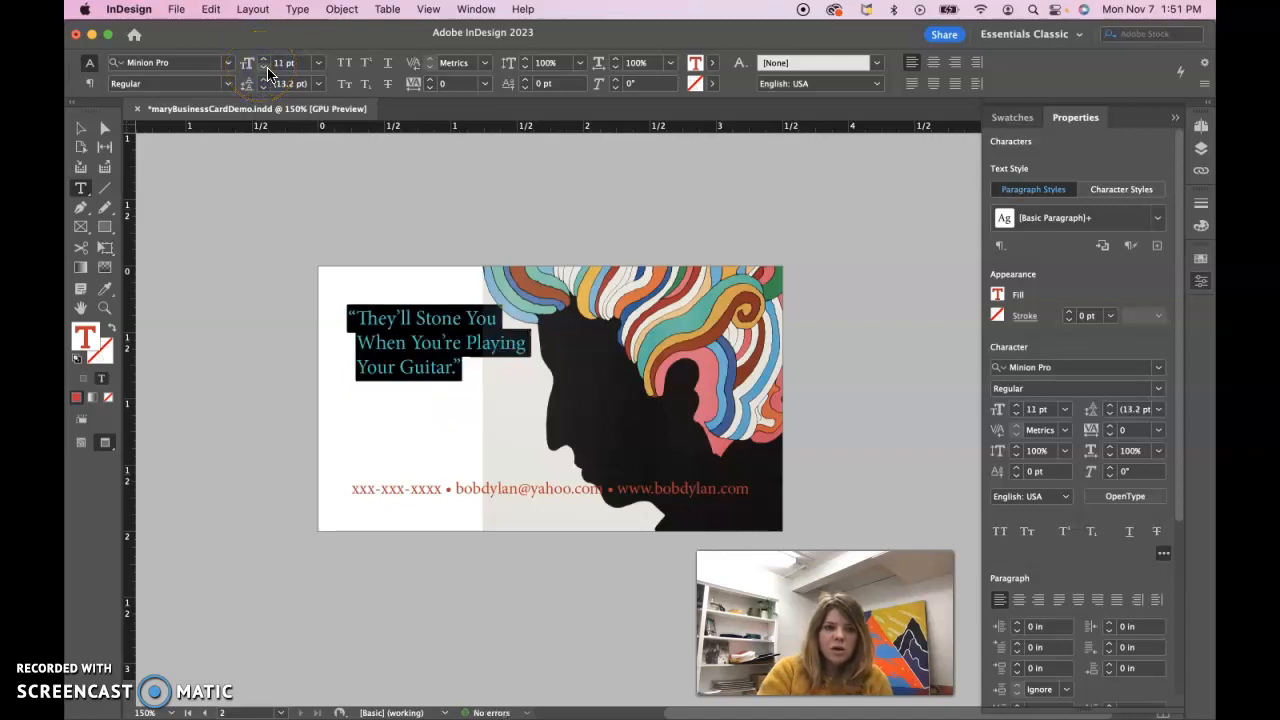
pyautogui.click(81, 128)
pyautogui.moveTo(538, 367)
pyautogui.mouseDown()
pyautogui.moveTo(520, 367)
pyautogui.moveTo(531, 367)
pyautogui.mouseUp()
pyautogui.click(223, 400)
# Step: Nudge the quote frame straight down to about Y 0.98 in, checking its placement in preview, and deselect it
pyautogui.click(426, 352)
pyautogui.press('Down')
pyautogui.press('Down')
pyautogui.press('Down')
pyautogui.press('Down')
pyautogui.press('Down')
pyautogui.press('Down')
pyautogui.press('Down')
pyautogui.press('Down')
pyautogui.press('Down')
pyautogui.press('Down')
pyautogui.press('Down')
pyautogui.press('Down')
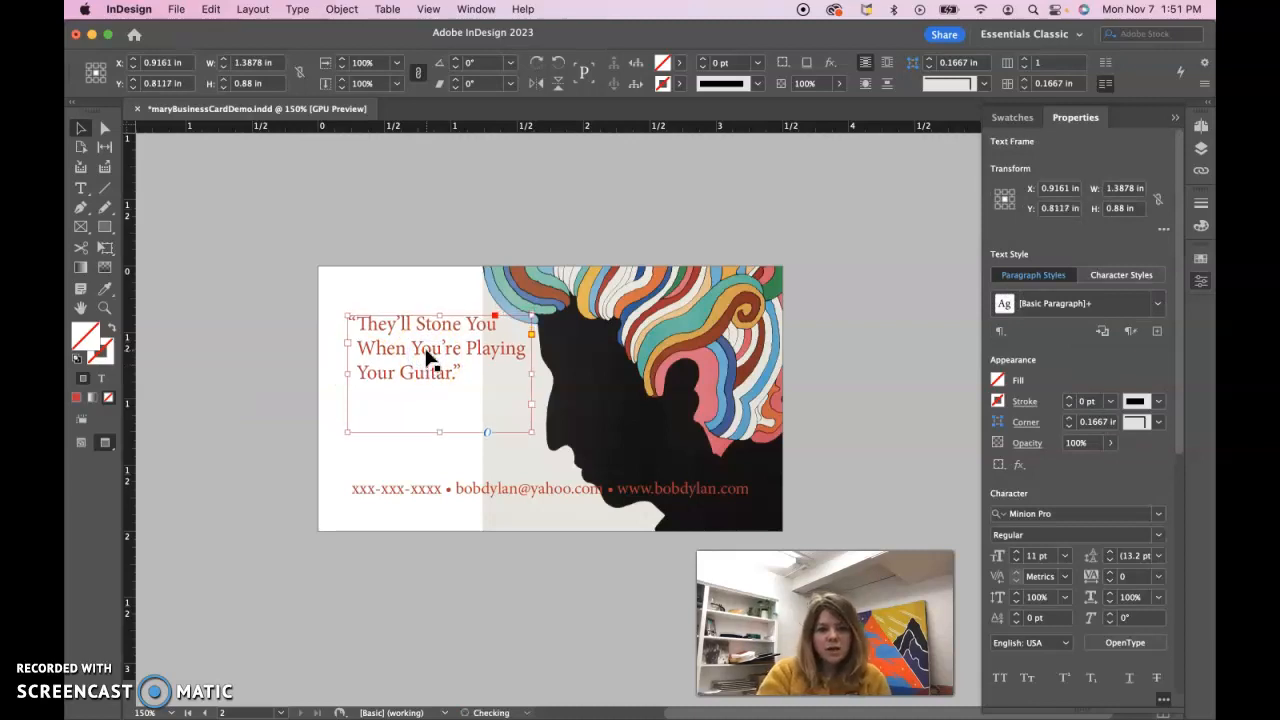
pyautogui.press('Down')
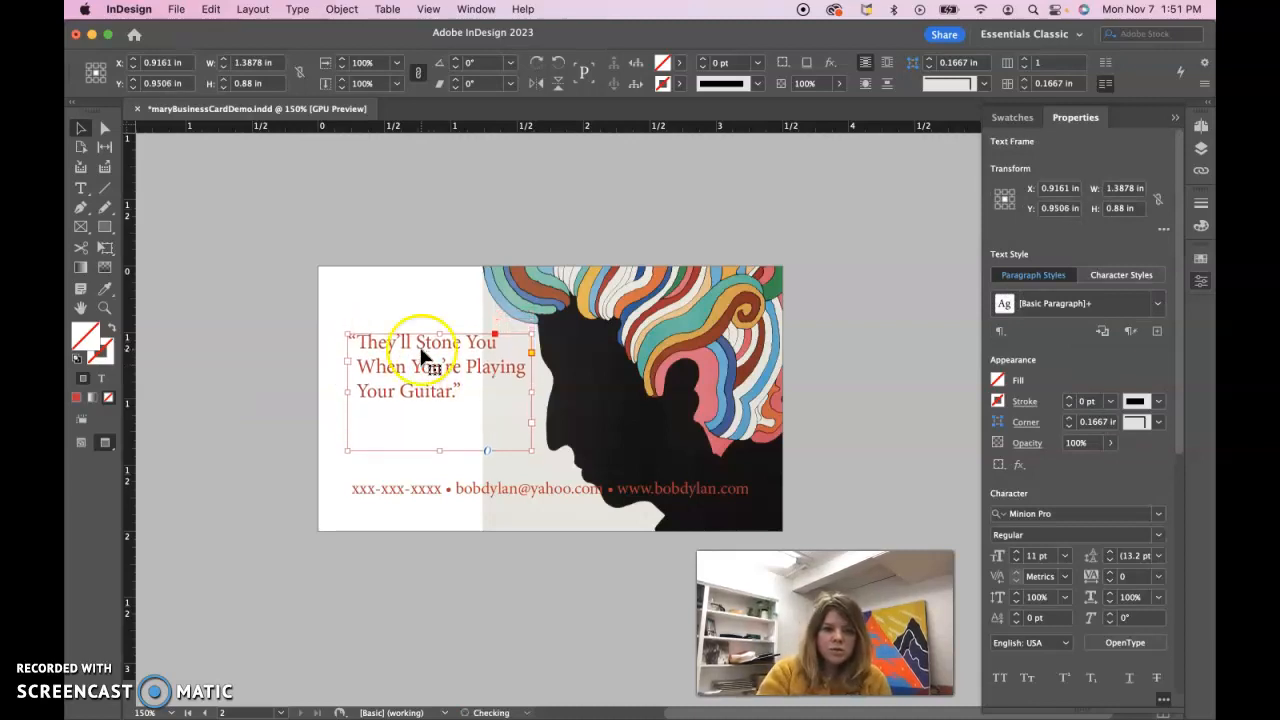
pyautogui.press('w')
pyautogui.press('w')
pyautogui.press('w')
pyautogui.press('w')
pyautogui.press('w')
pyautogui.press('w')
pyautogui.press('w')
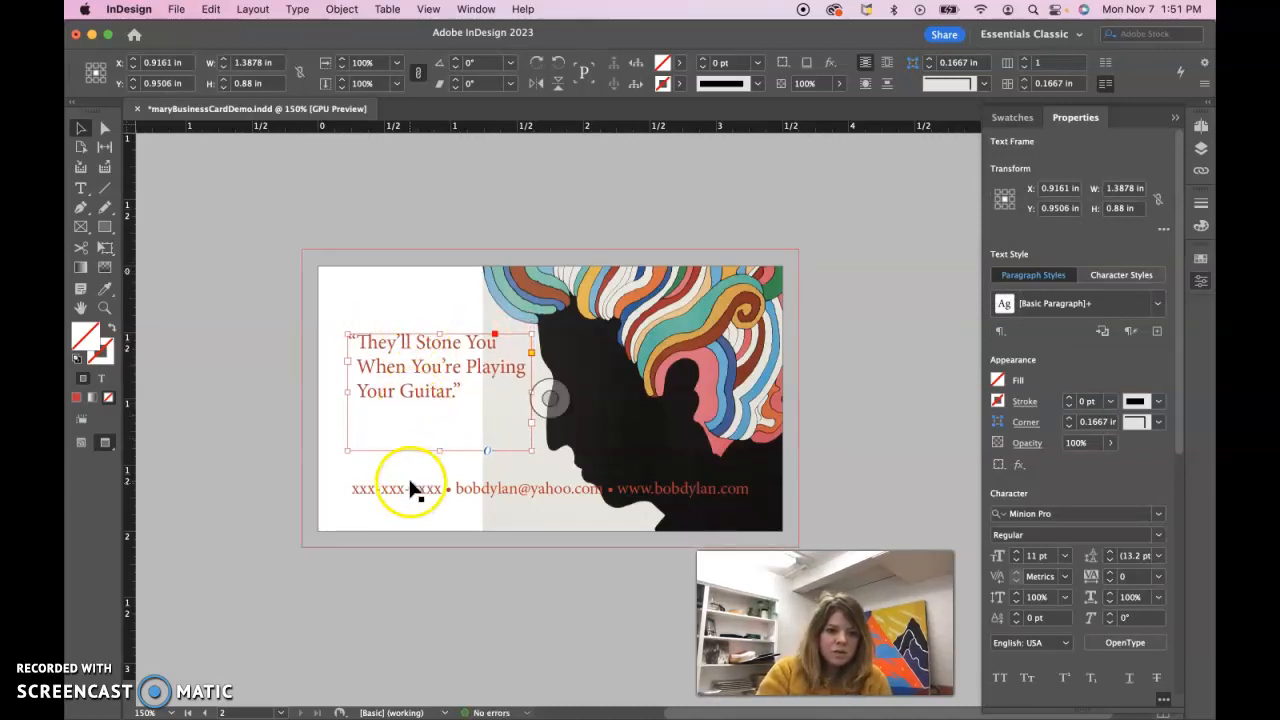
pyautogui.press('w')
pyautogui.press('Down')
pyautogui.press('Down')
pyautogui.press('Down')
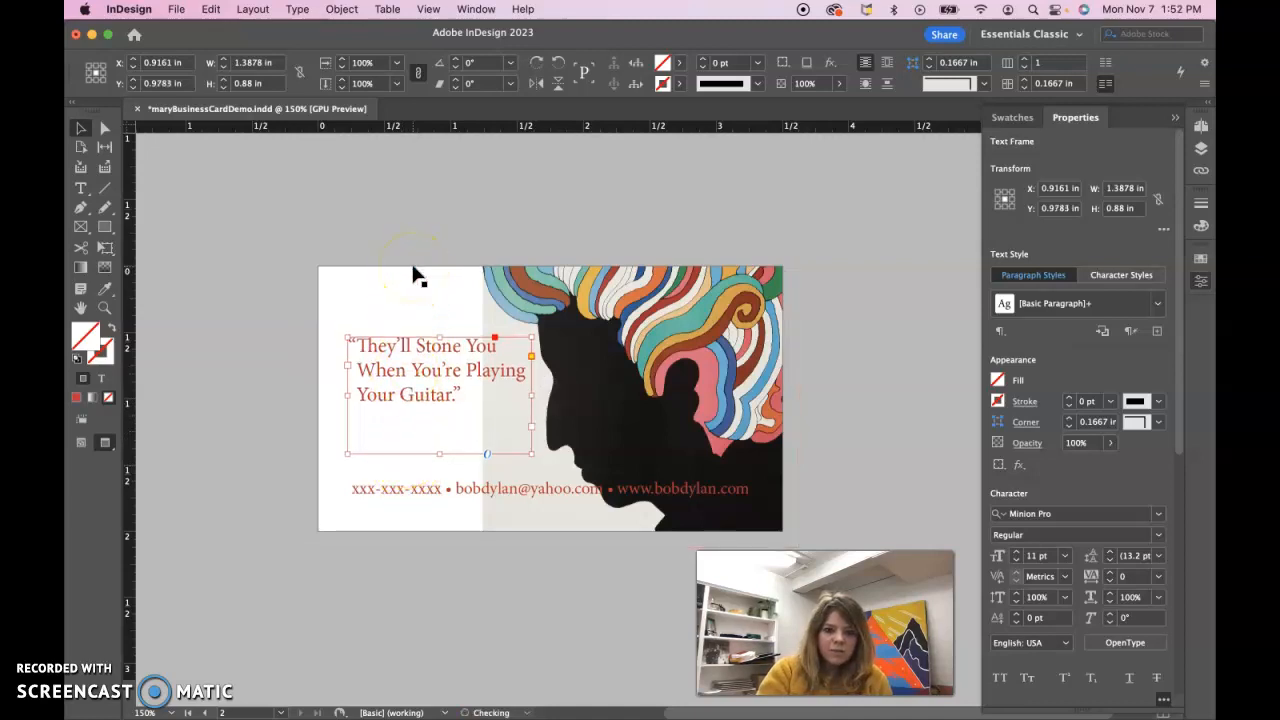
pyautogui.click(279, 336)
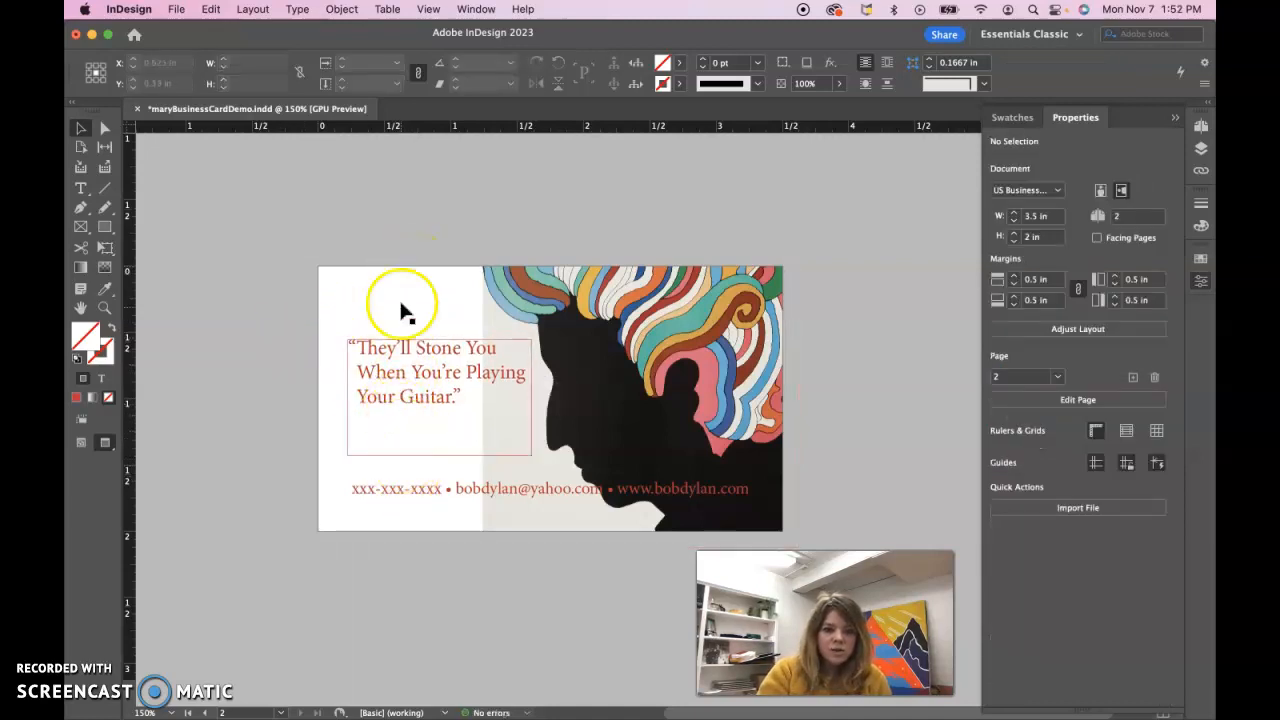
# Step: Lower the quote frame slightly and fit the frame to its text
pyautogui.click(421, 348)
pyautogui.moveTo(421, 348); pyautogui.dragTo(420, 352)
pyautogui.press('alt+super+c')
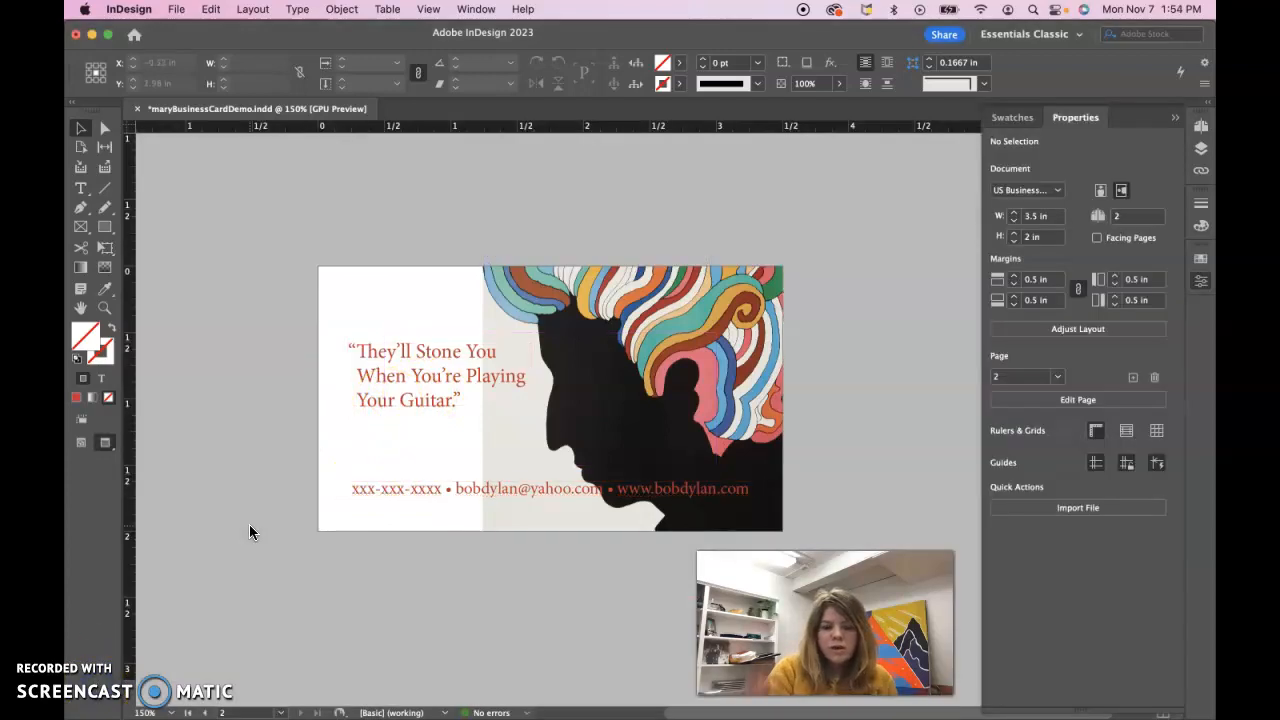
pyautogui.press('w')
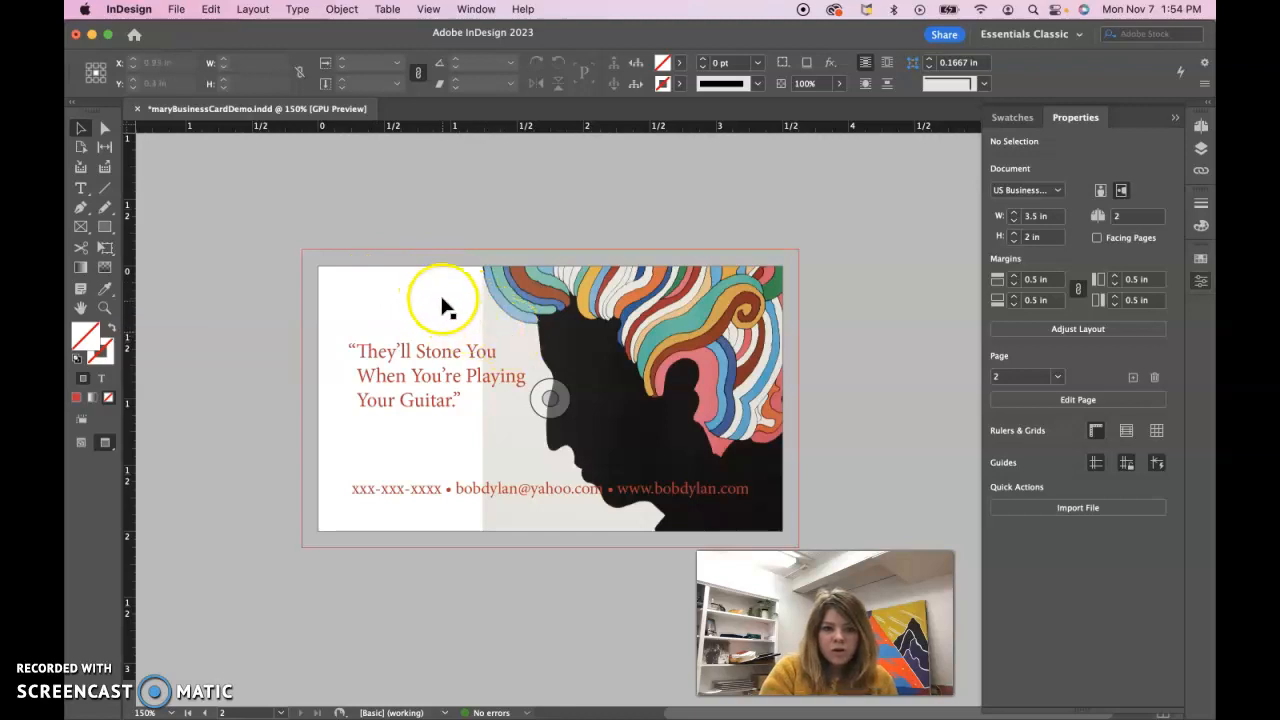
pyautogui.press('w')
pyautogui.press('w')
pyautogui.press('w')
pyautogui.click(426, 226)
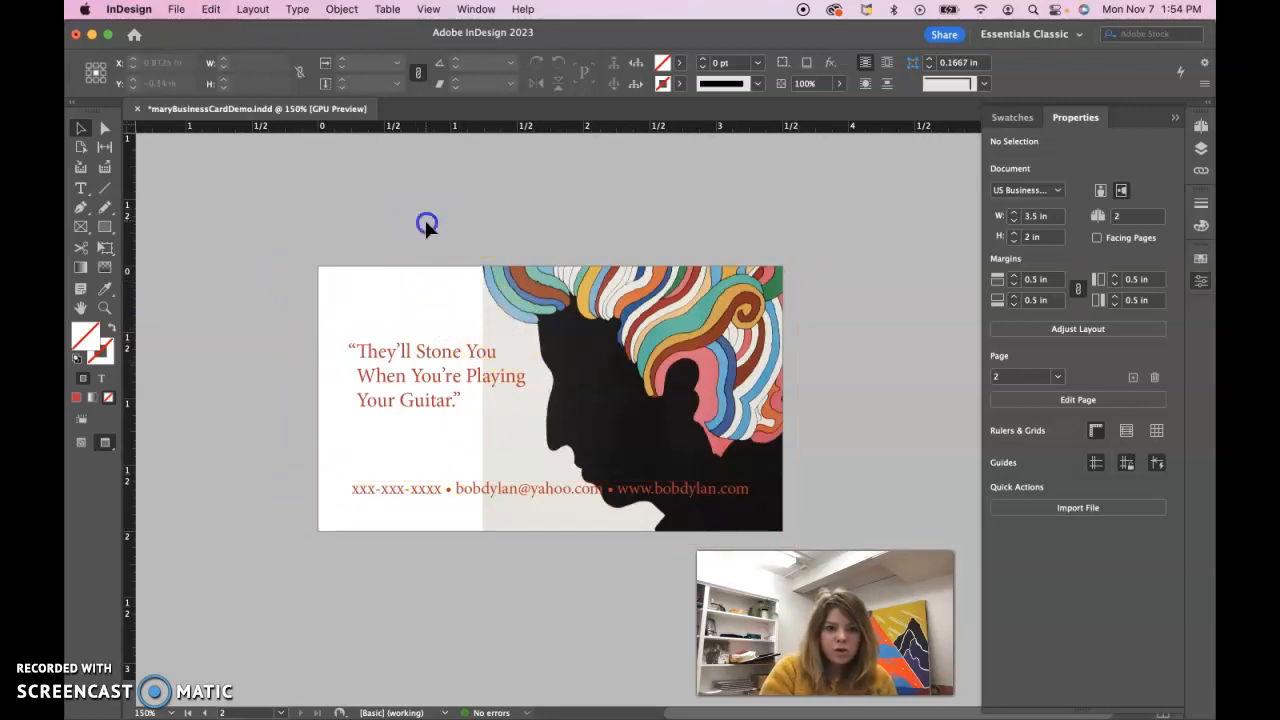
# Step: Draw a 1.365 by 2.25 in rectangle from the left bleed edge to the illustration and fill it with the illustration's sampled off-white background
pyautogui.press('w')
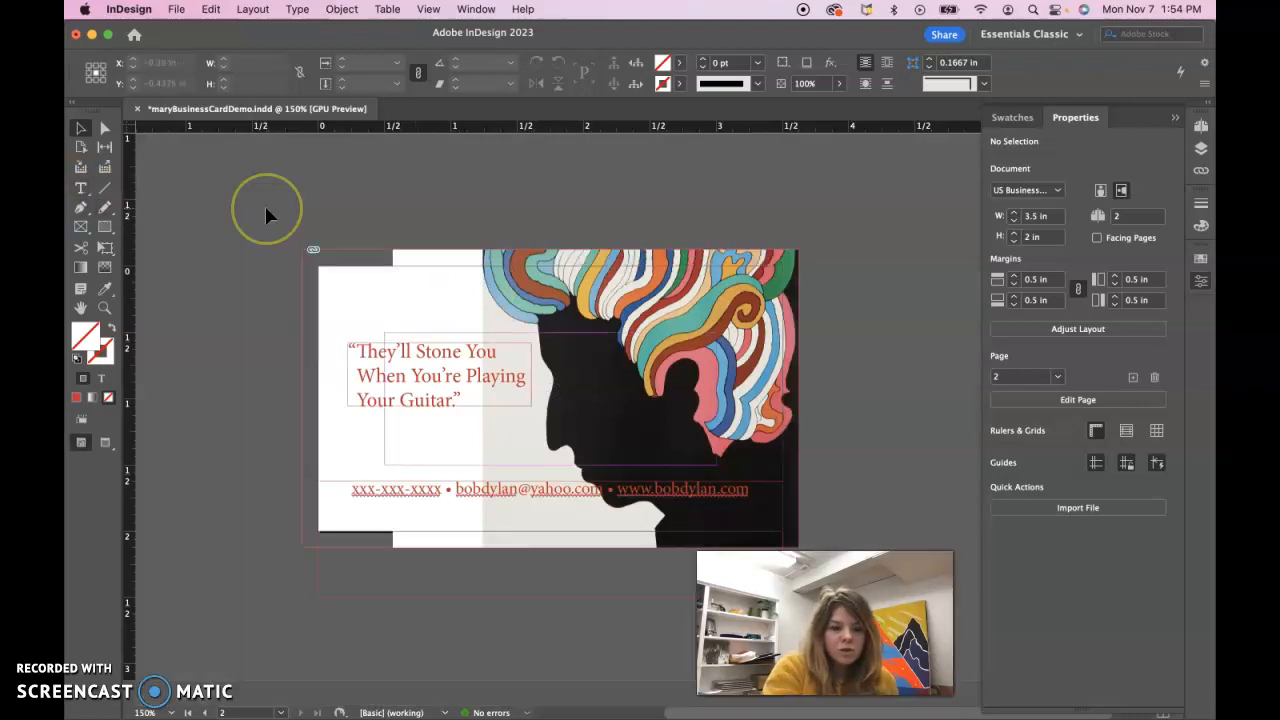
pyautogui.click(107, 230)
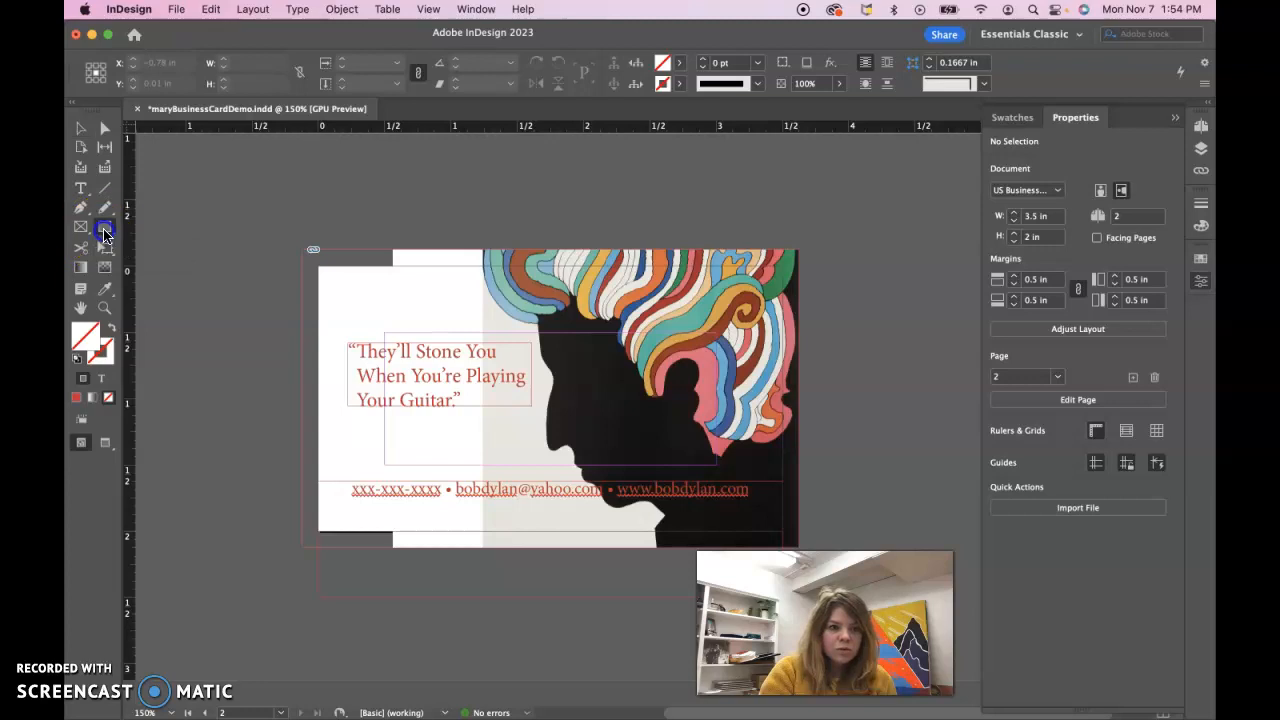
pyautogui.moveTo(299, 248); pyautogui.dragTo(484, 549)
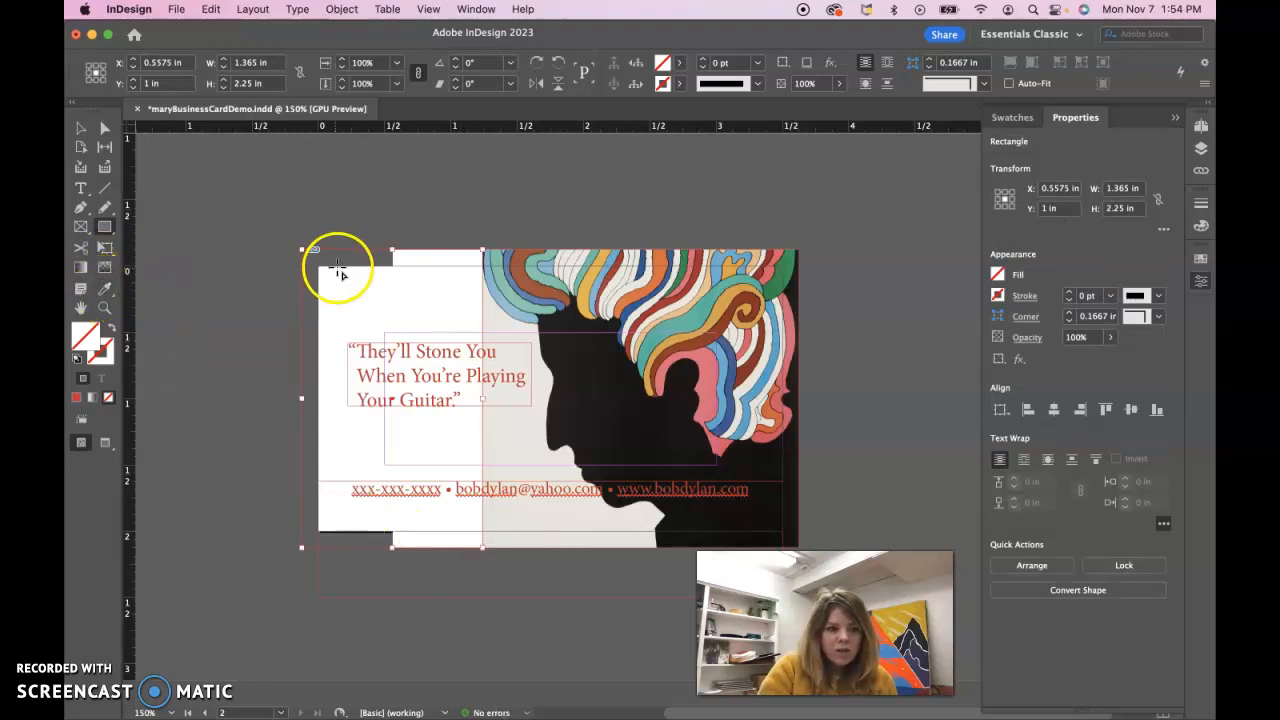
pyautogui.click(107, 297)
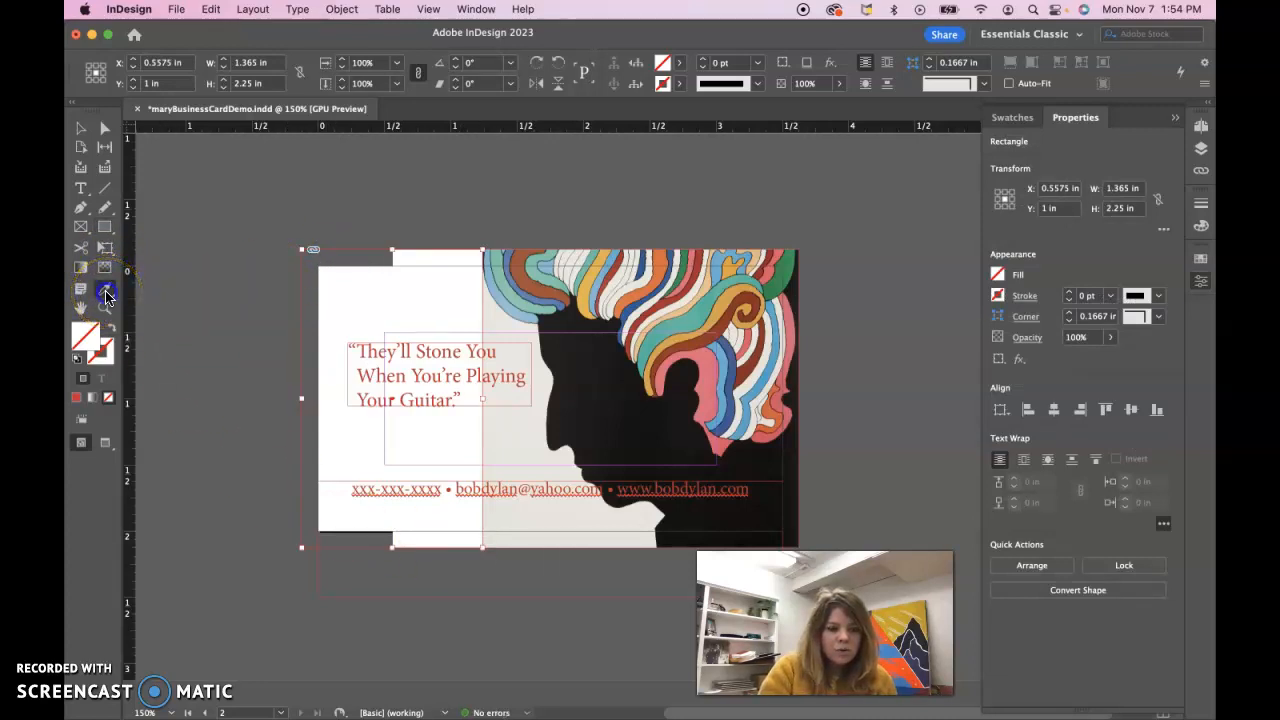
pyautogui.click(520, 440)
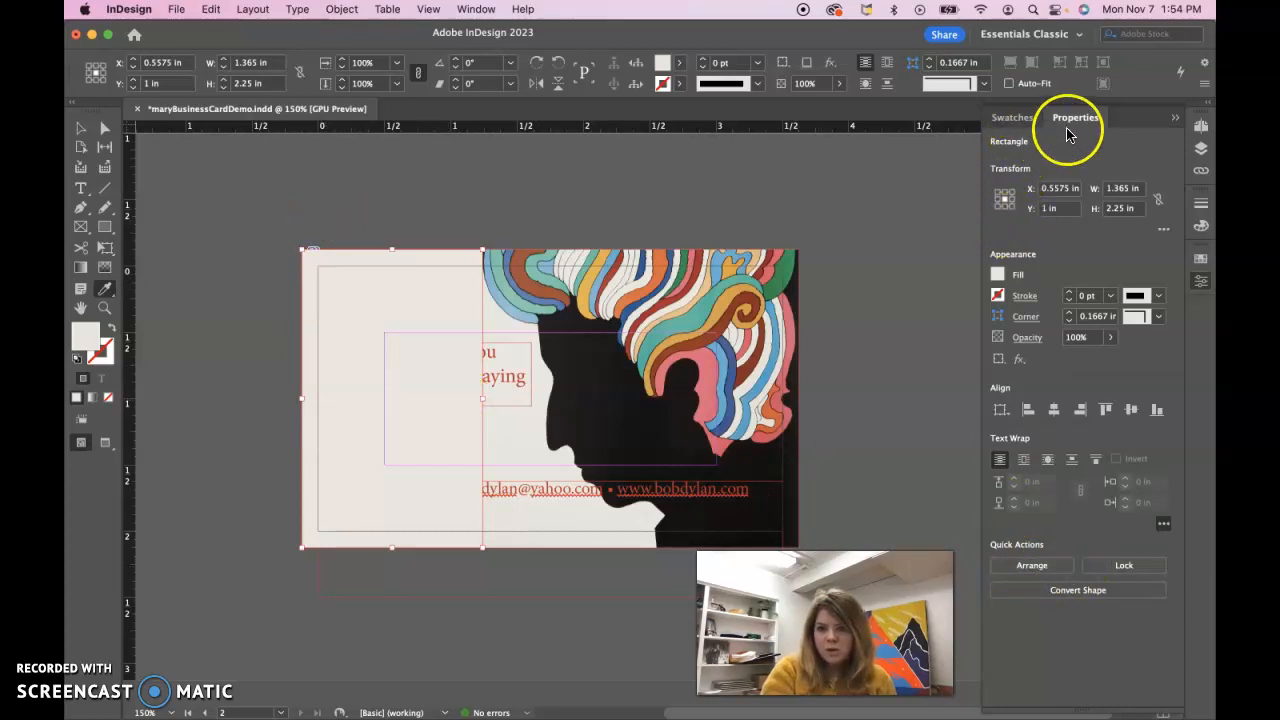
# Step: Send the off-white rectangle backward twice, behind the quote and contact text, then deselect it and preview the card
pyautogui.click(1030, 566)
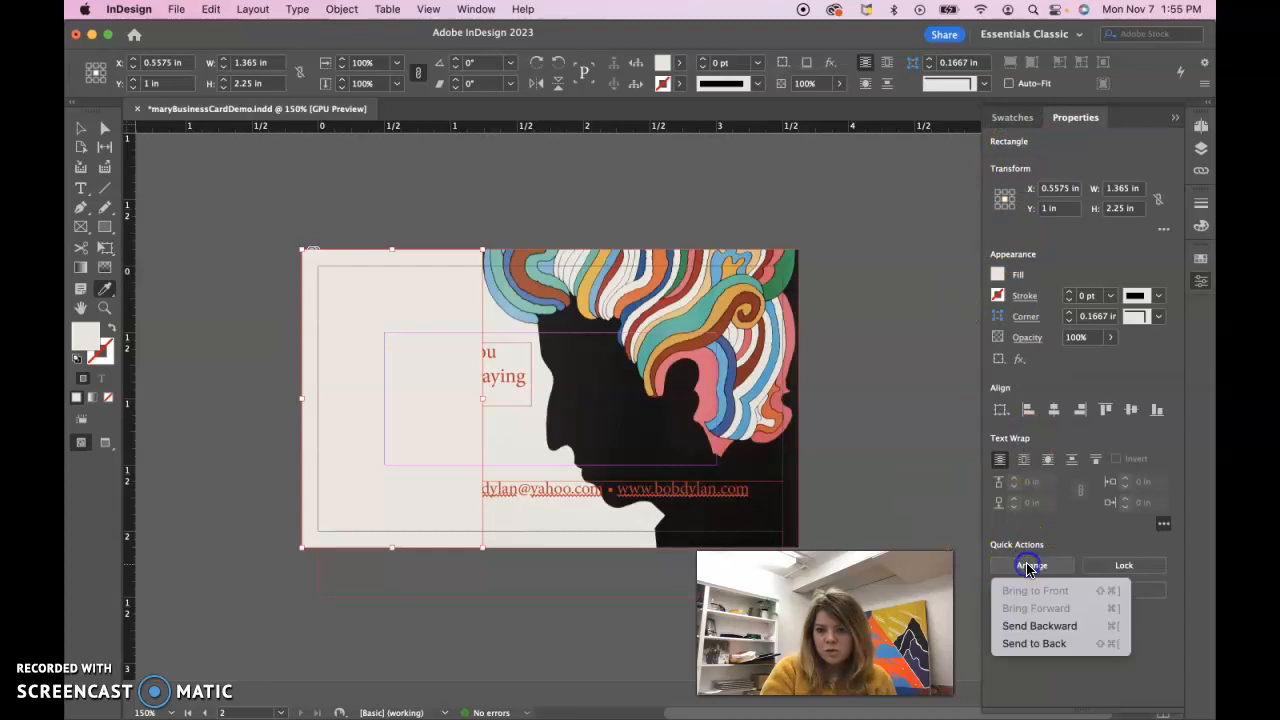
pyautogui.click(1035, 625)
pyautogui.click(1030, 568)
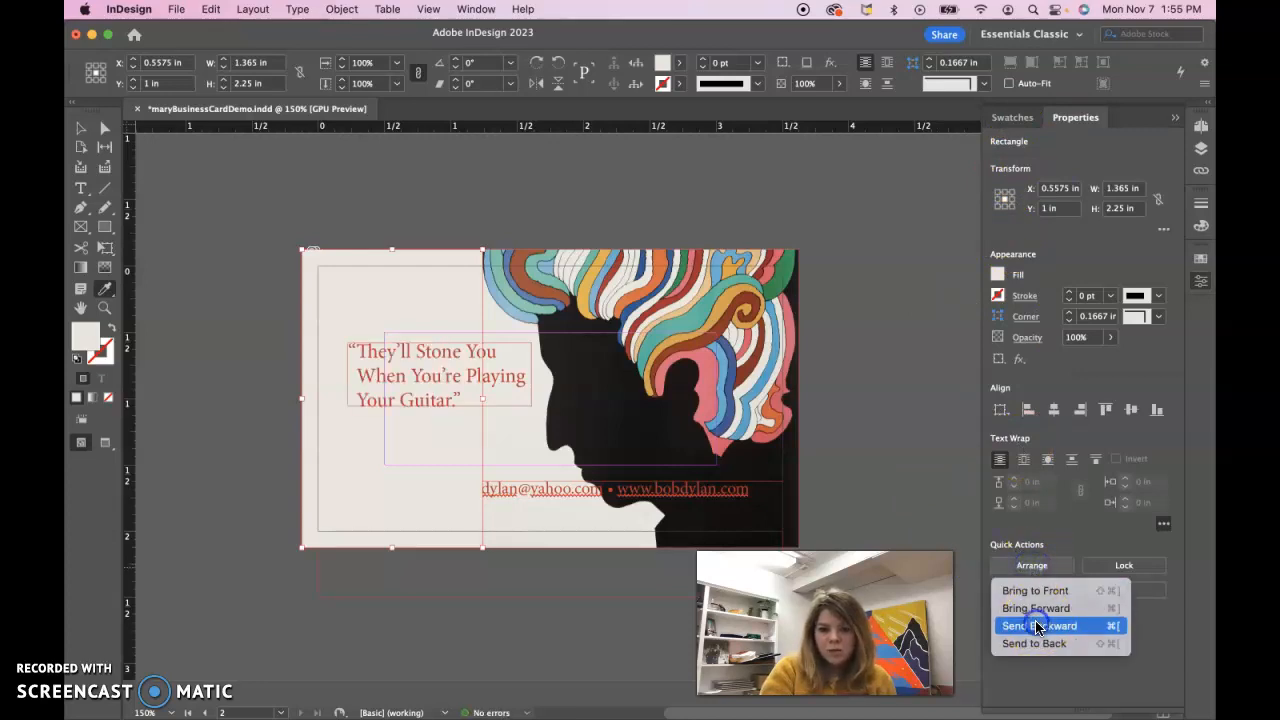
pyautogui.click(1035, 624)
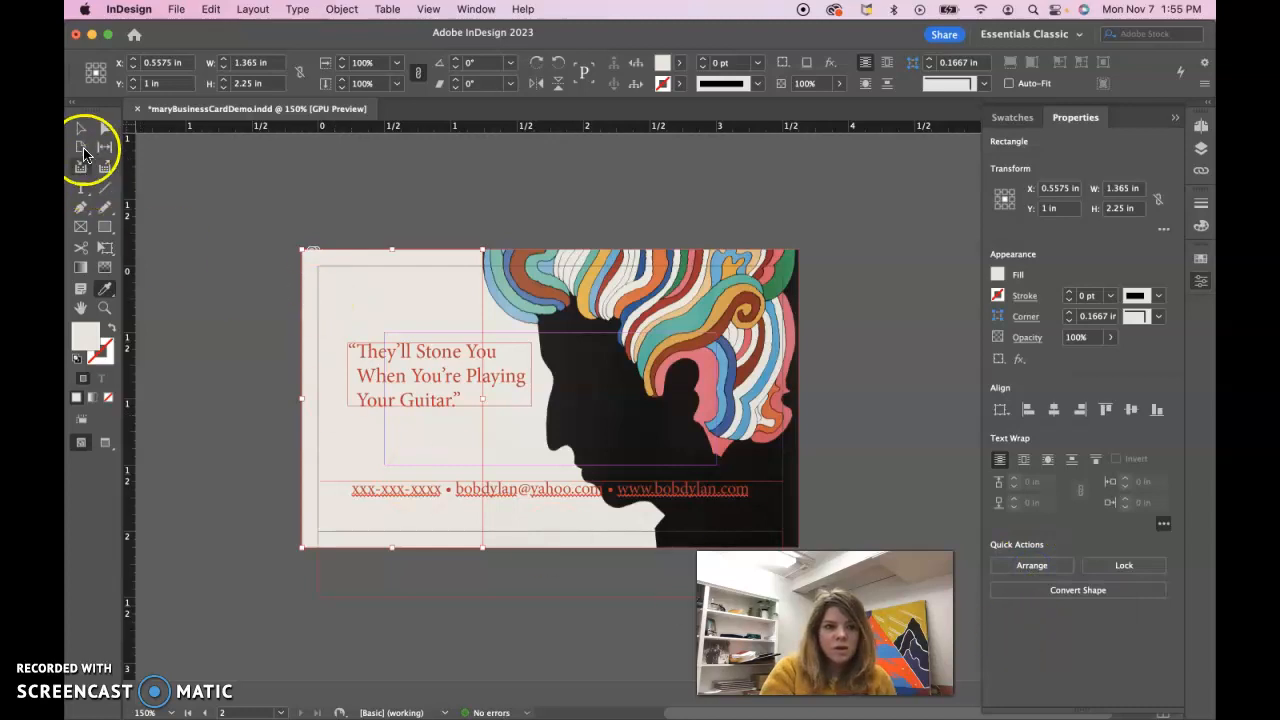
pyautogui.click(197, 208)
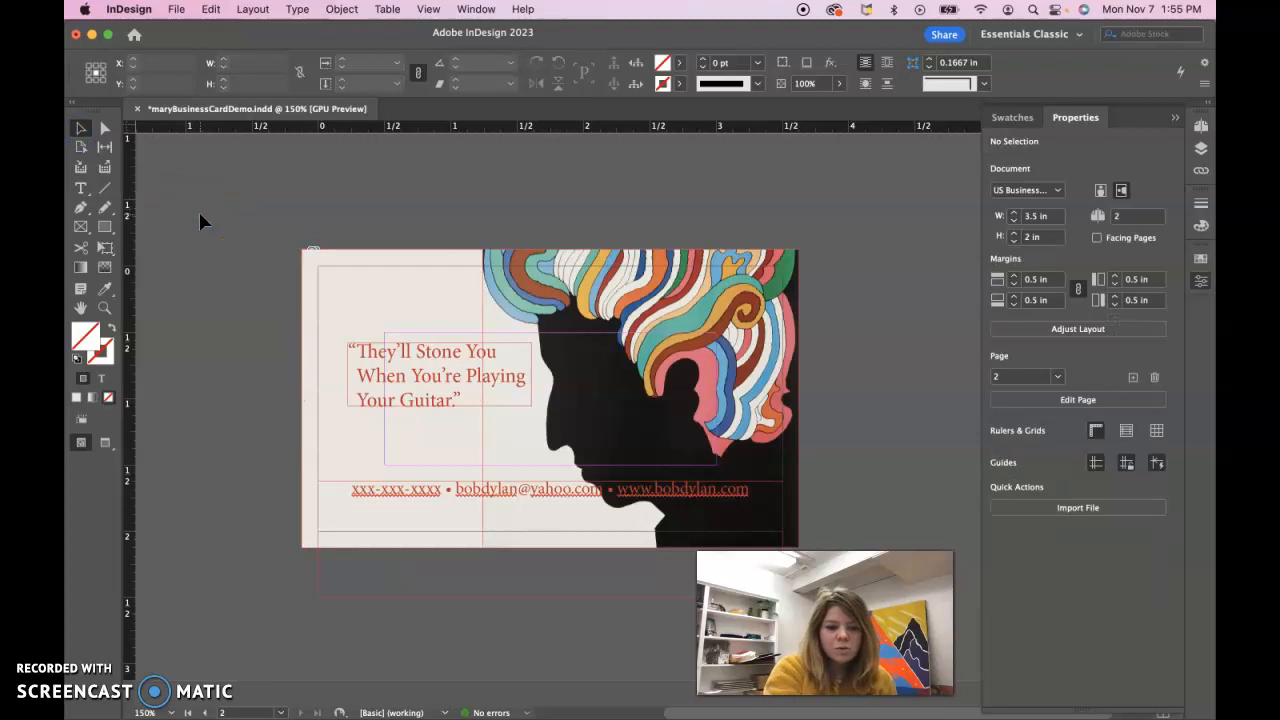
pyautogui.press('w')
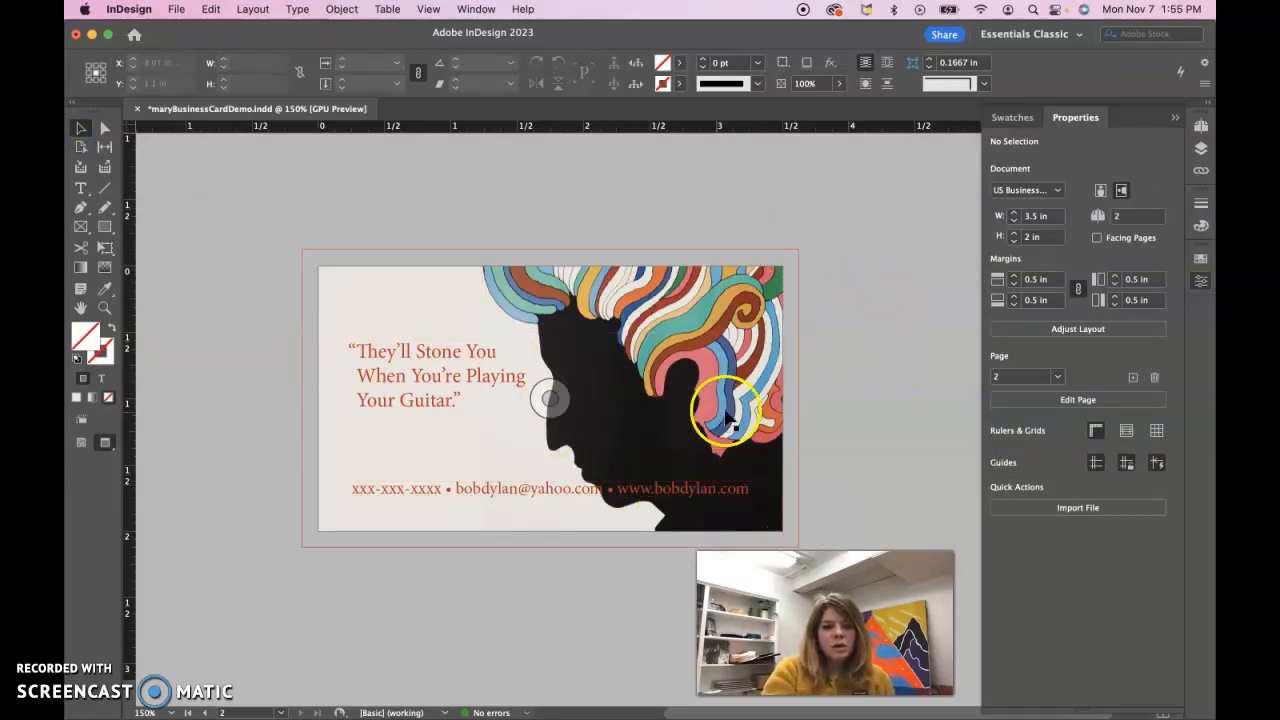
# Step: Shift the page 1 portrait toward the right within its frame, scale it down to about 3.36 by 3.21 in, and deselect it
pyautogui.scroll(10, 817, 269)
pyautogui.scroll(-3, 819, 274)
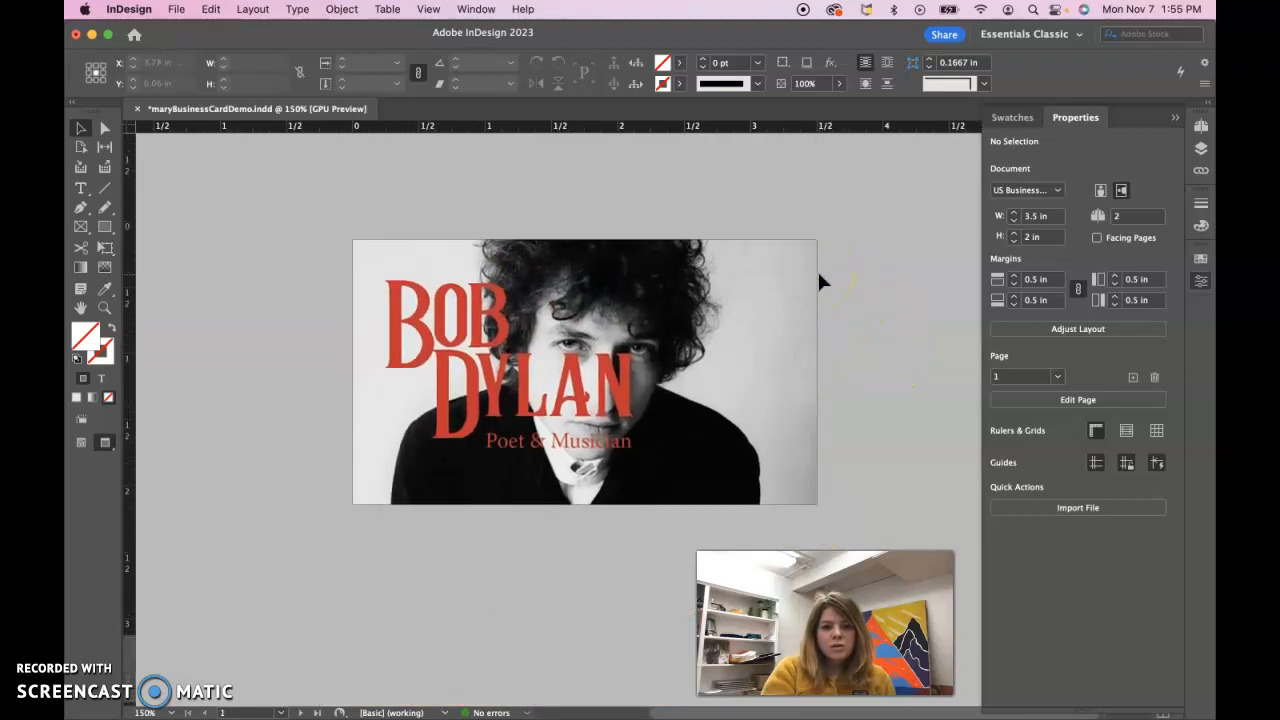
pyautogui.click(104, 130)
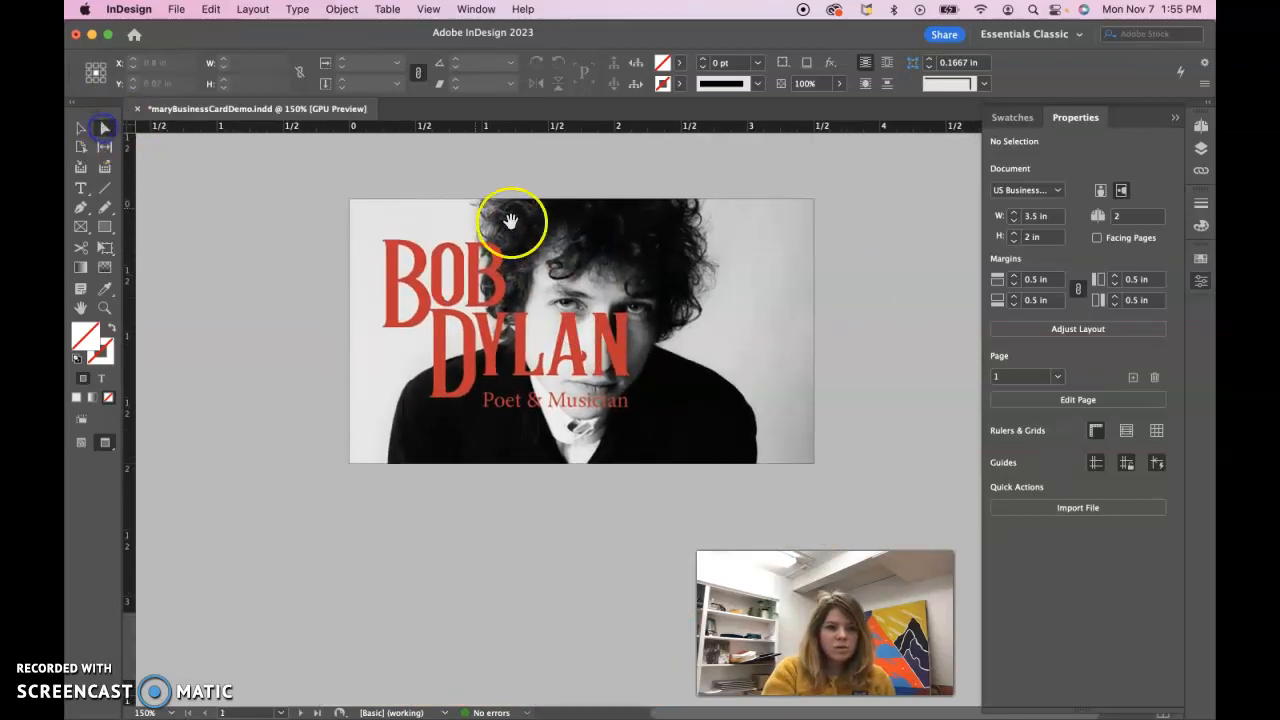
pyautogui.moveTo(634, 258); pyautogui.dragTo(653, 256)
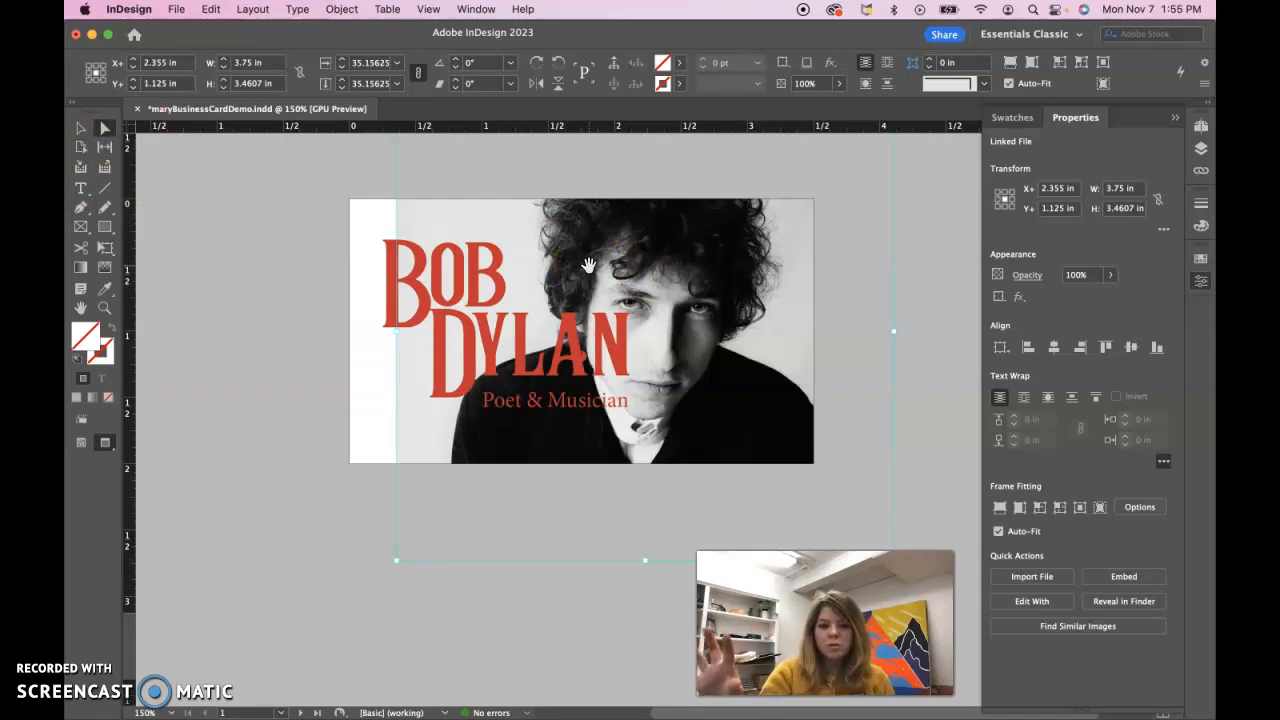
pyautogui.moveTo(399, 563); pyautogui.dragTo(447, 531)
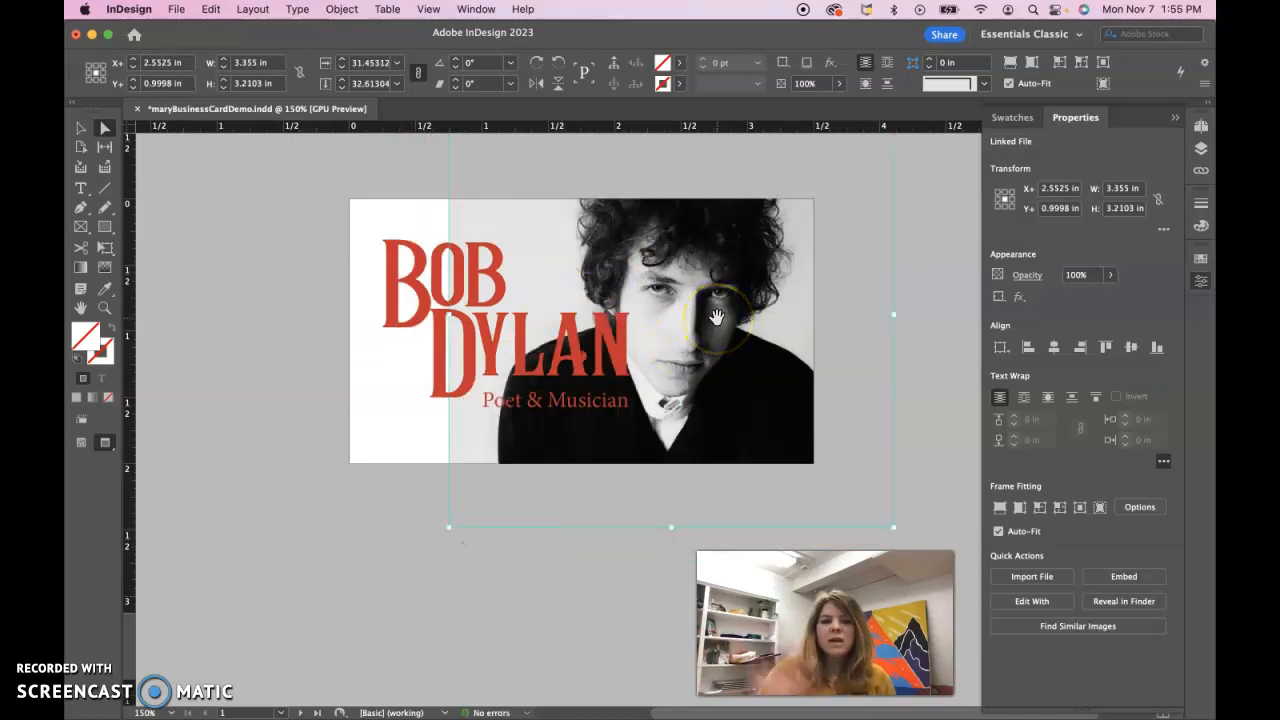
pyautogui.moveTo(695, 308)
pyautogui.mouseDown()
pyautogui.moveTo(690, 329)
pyautogui.moveTo(697, 318)
pyautogui.mouseUp()
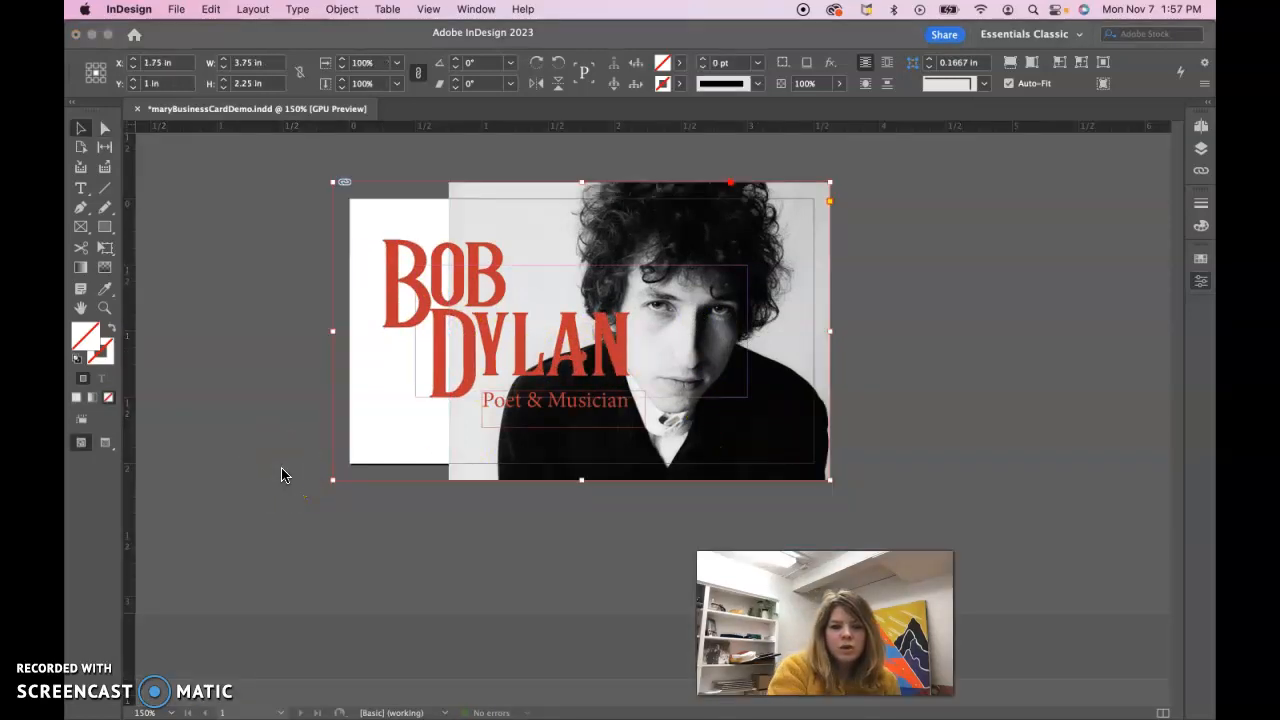
pyautogui.click(281, 467)
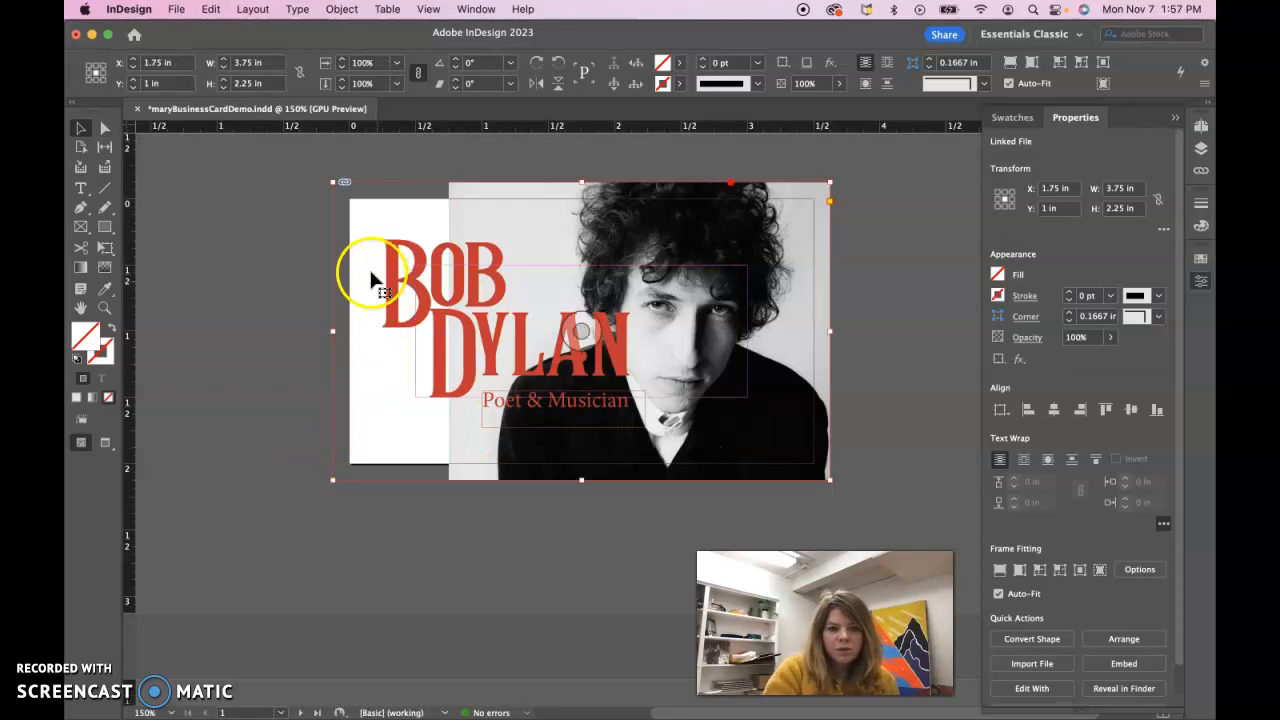
pyautogui.click(277, 256)
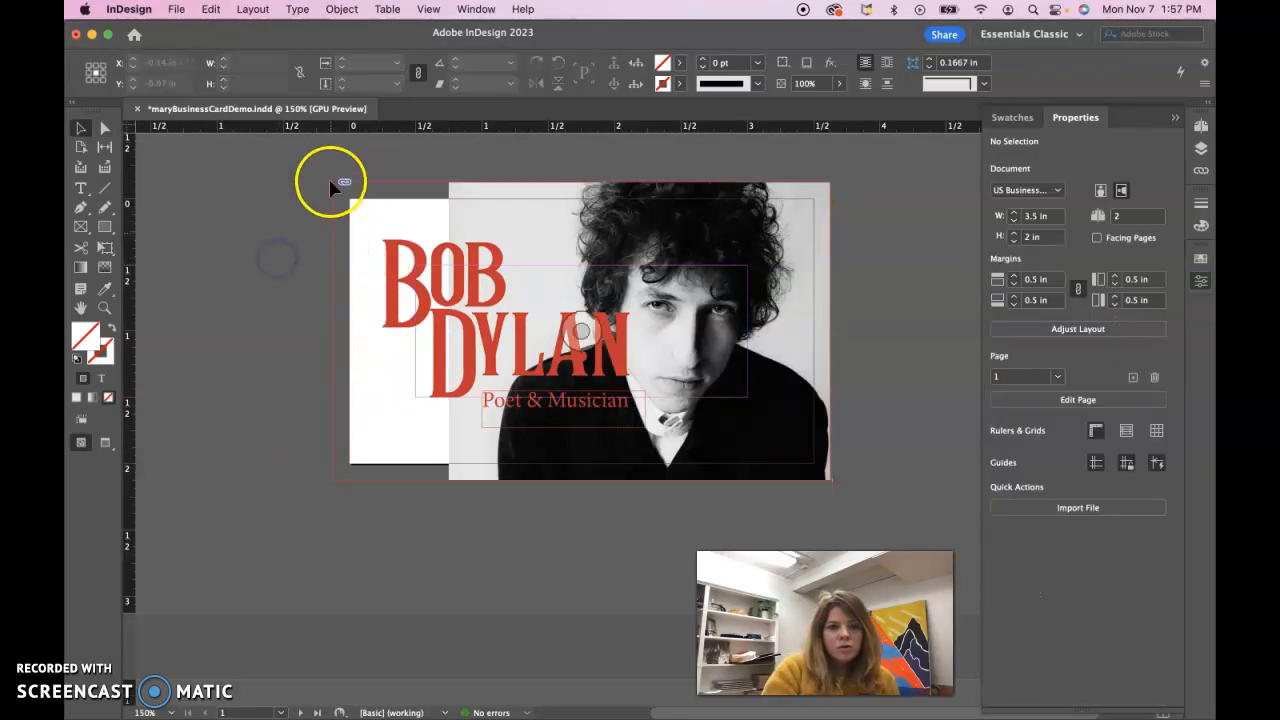
# Step: Draw a 0.875 by 2.25 in rectangle from the left bleed edge to the portrait and fill it with the photo's sampled light gray background
pyautogui.click(102, 229)
pyautogui.moveTo(334, 181)
pyautogui.mouseDown()
pyautogui.moveTo(450, 358)
pyautogui.moveTo(449, 497)
pyautogui.moveTo(451, 477)
pyautogui.mouseUp()
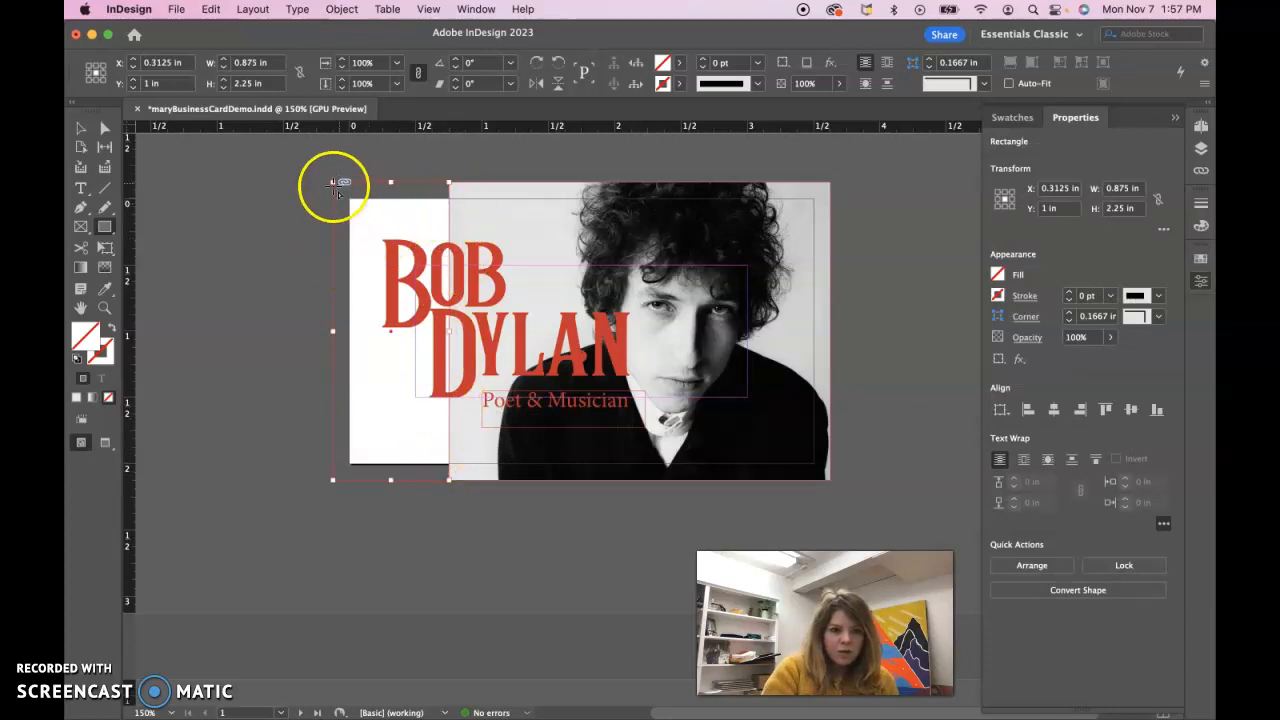
pyautogui.click(105, 292)
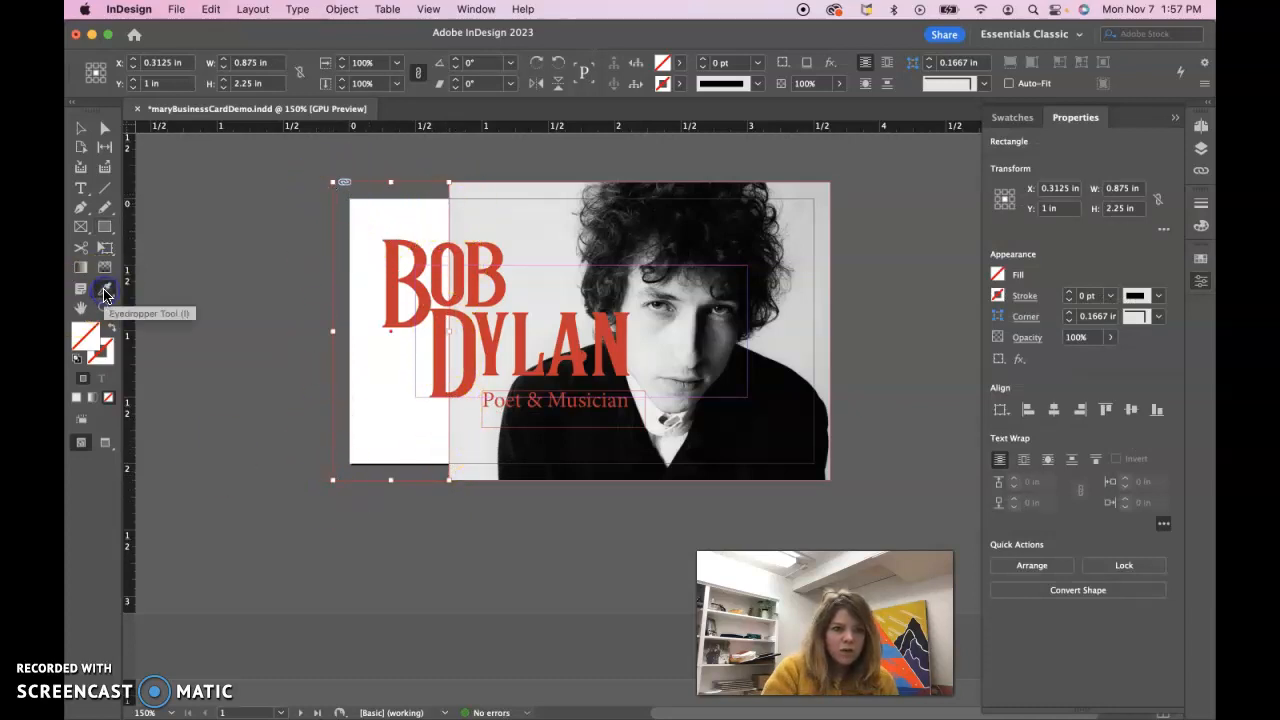
pyautogui.moveTo(505, 200); pyautogui.dragTo(572, 217)
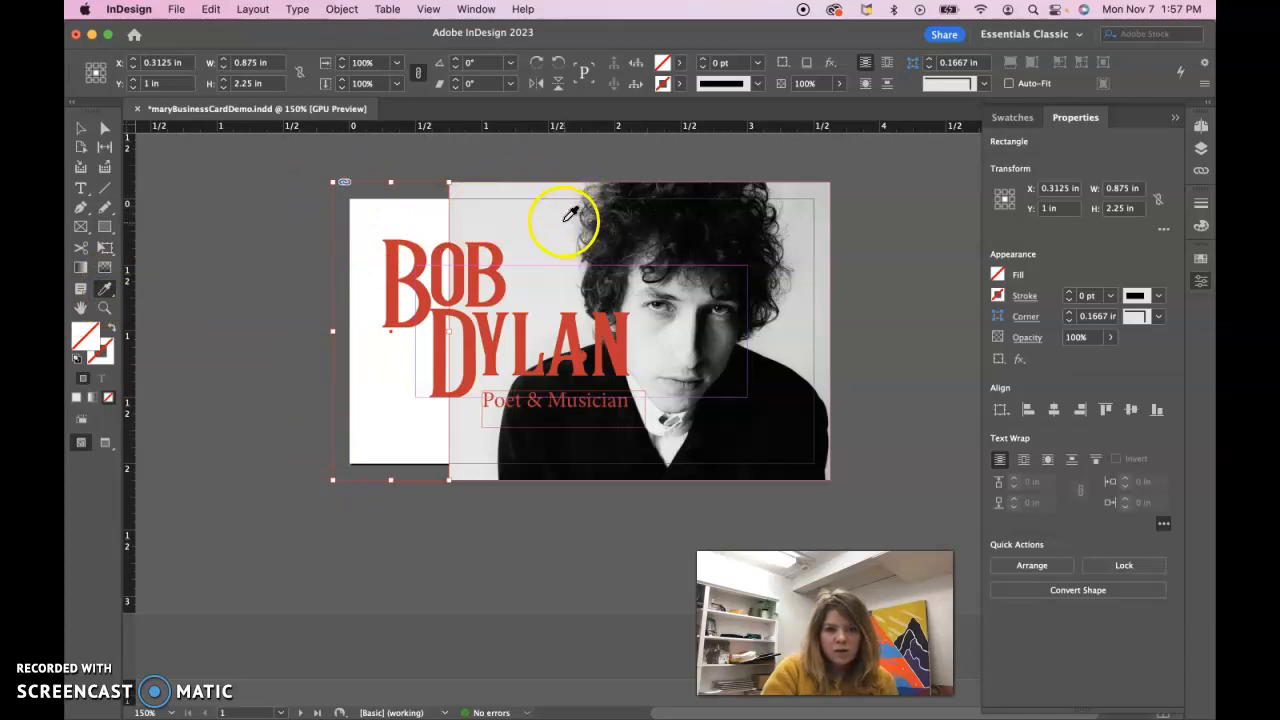
pyautogui.click(565, 217)
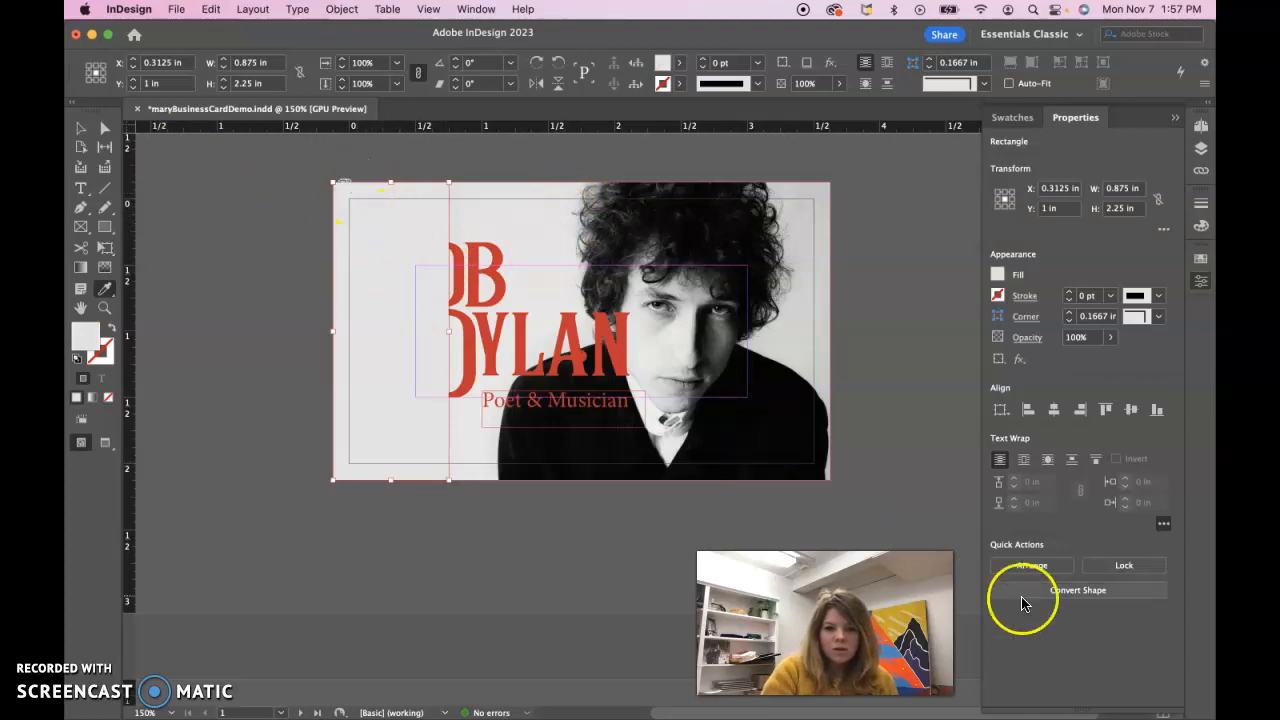
# Step: Send the light gray rectangle backward until it sits behind the red logo, deselect it, and preview the card
pyautogui.click(1034, 566)
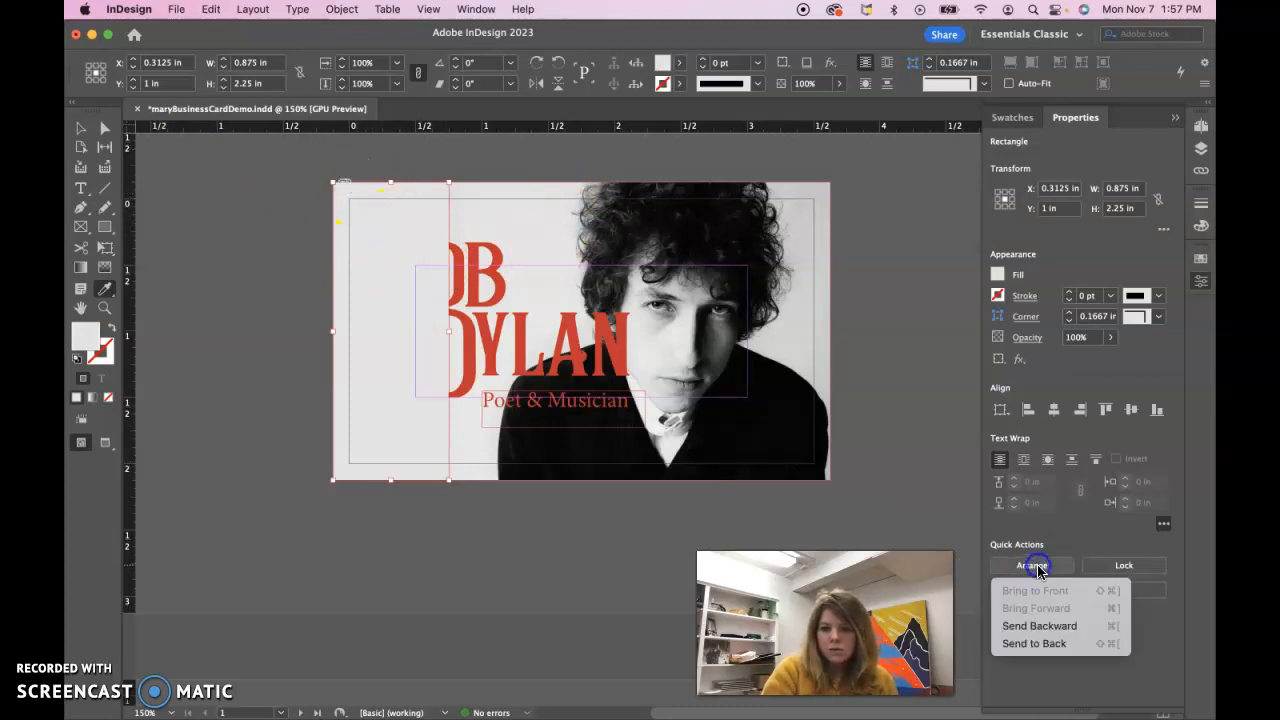
pyautogui.click(1042, 626)
pyautogui.click(1043, 564)
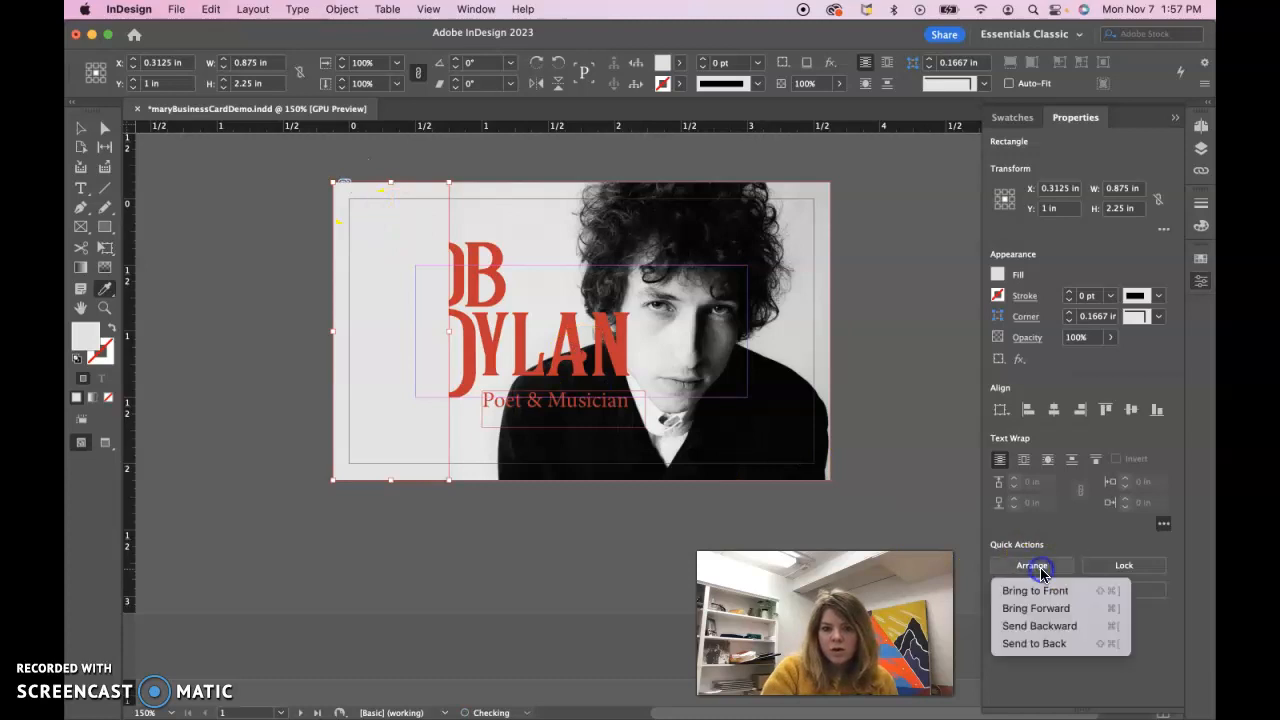
pyautogui.click(1040, 610)
pyautogui.click(1045, 564)
pyautogui.click(1045, 625)
pyautogui.click(1045, 562)
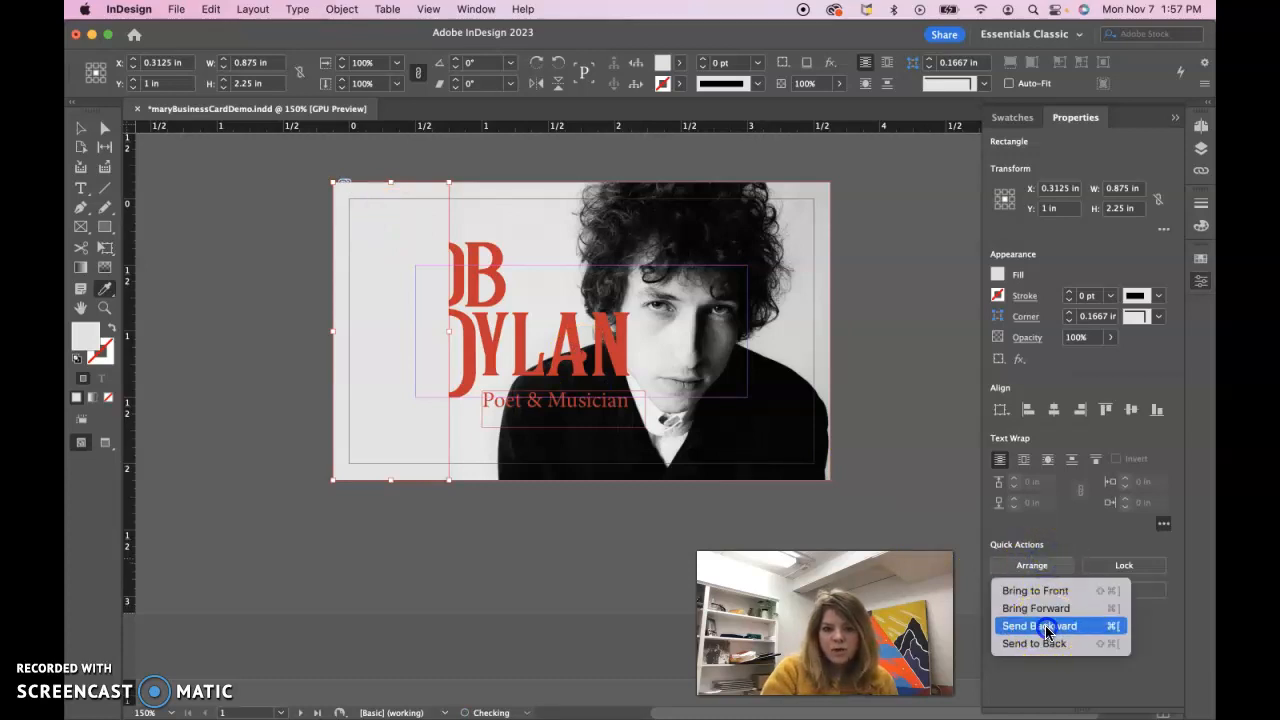
pyautogui.click(1046, 626)
pyautogui.click(81, 128)
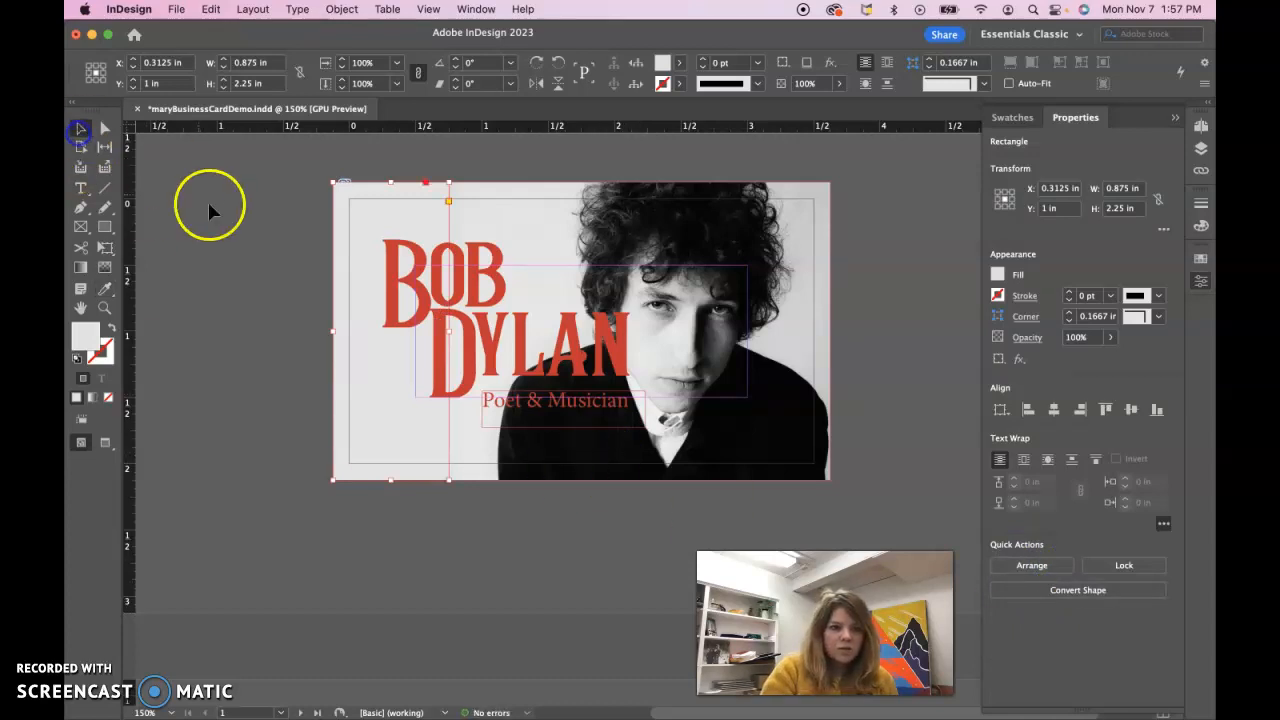
pyautogui.click(209, 203)
pyautogui.press('w')
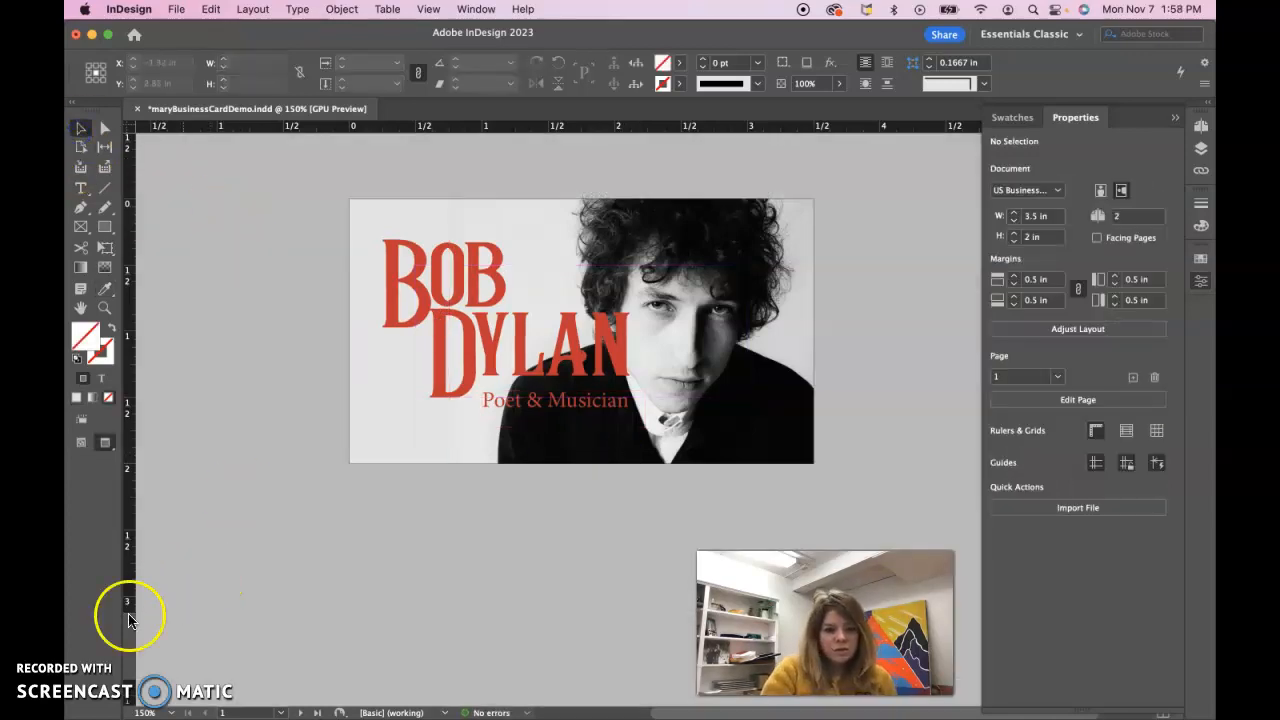
# Step: Inspect the document's linked files, enlarging the link list and checking the illustration, portrait and template entries, and select the red logo
pyautogui.click(100, 679)
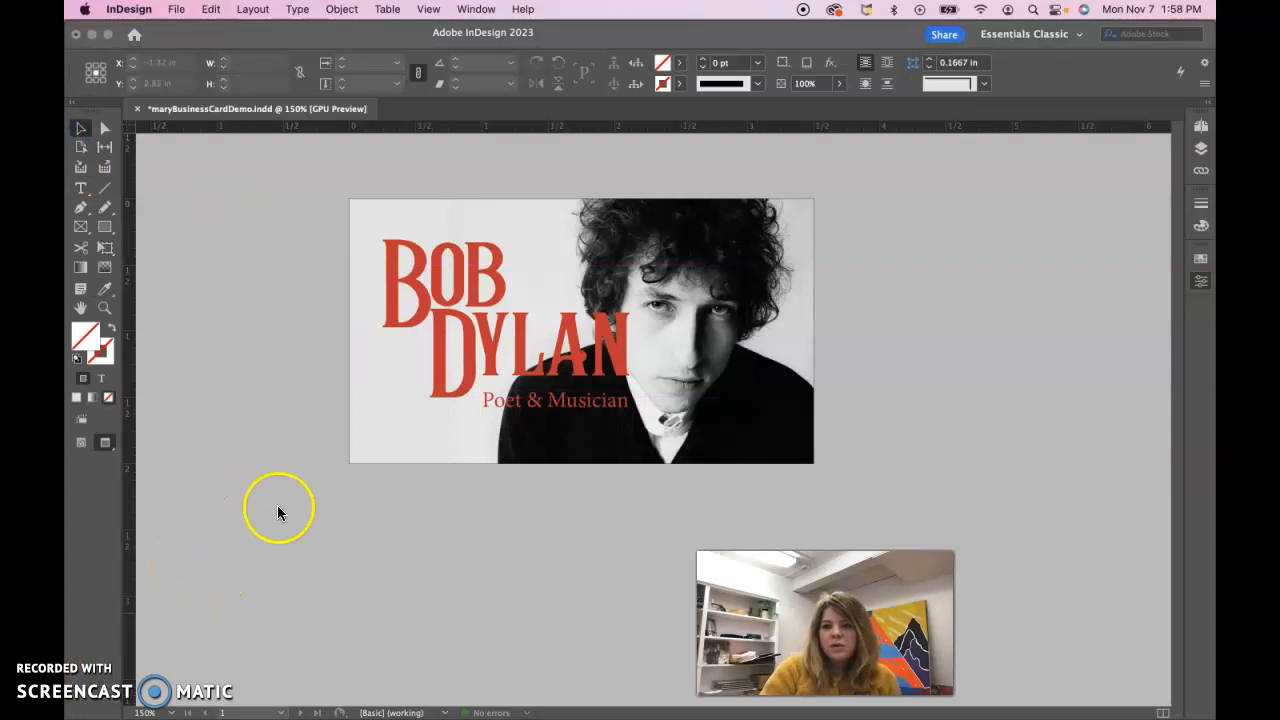
pyautogui.click(1201, 175)
pyautogui.click(1201, 173)
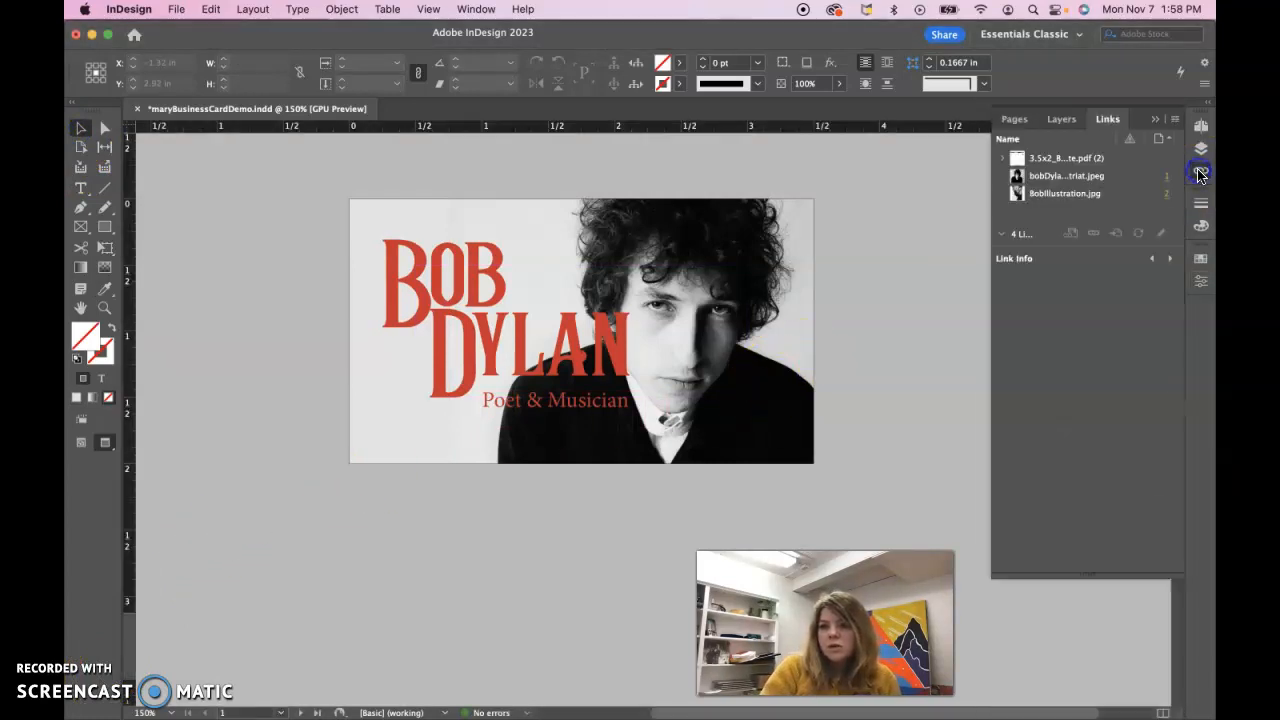
pyautogui.moveTo(1049, 249); pyautogui.dragTo(1049, 356)
pyautogui.click(1071, 196)
pyautogui.click(1068, 176)
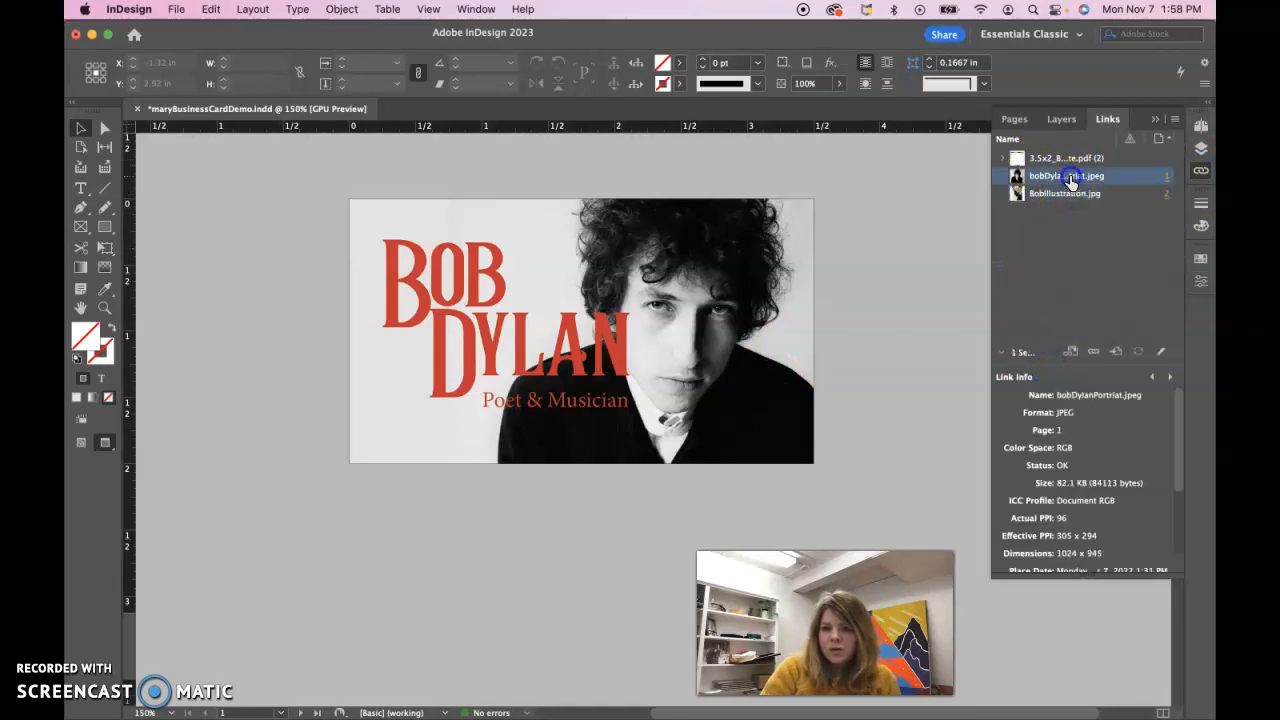
pyautogui.click(1066, 158)
pyautogui.click(524, 355)
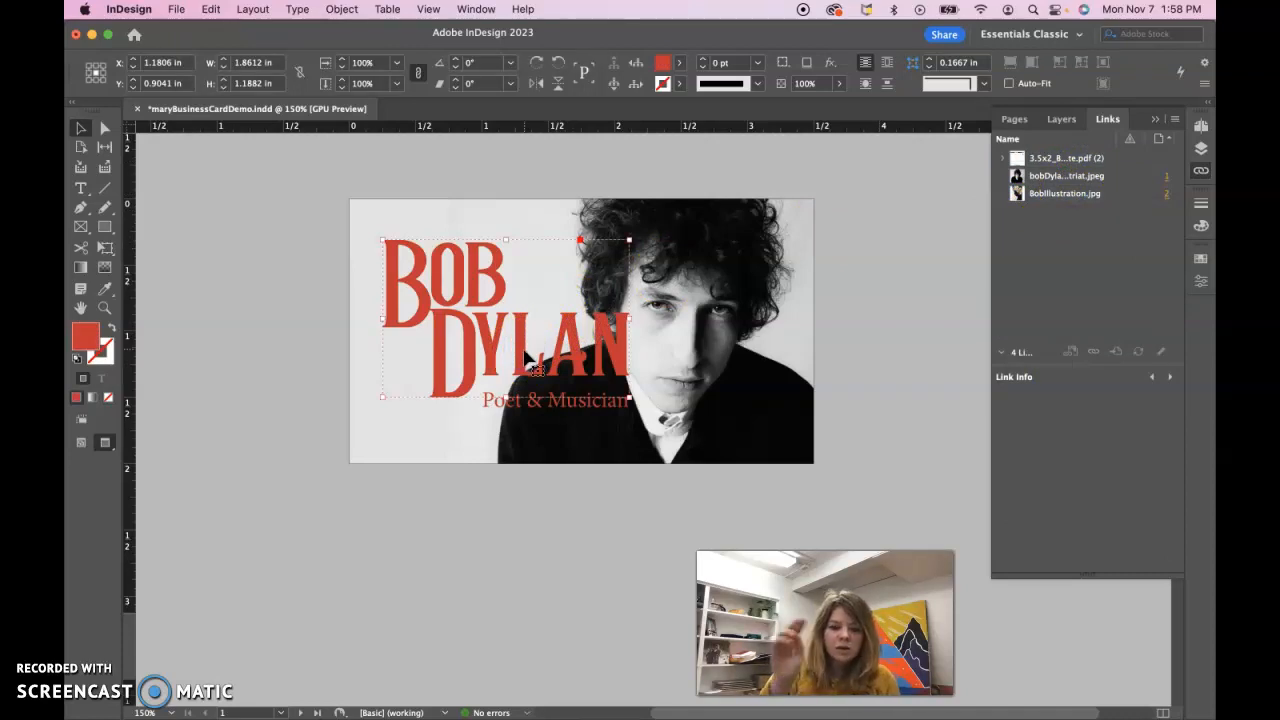
# Step: Expand the link information and compare the effective PPI of BobIllustration.jpg and bobDylanPortriat.jpeg
pyautogui.click(1058, 160)
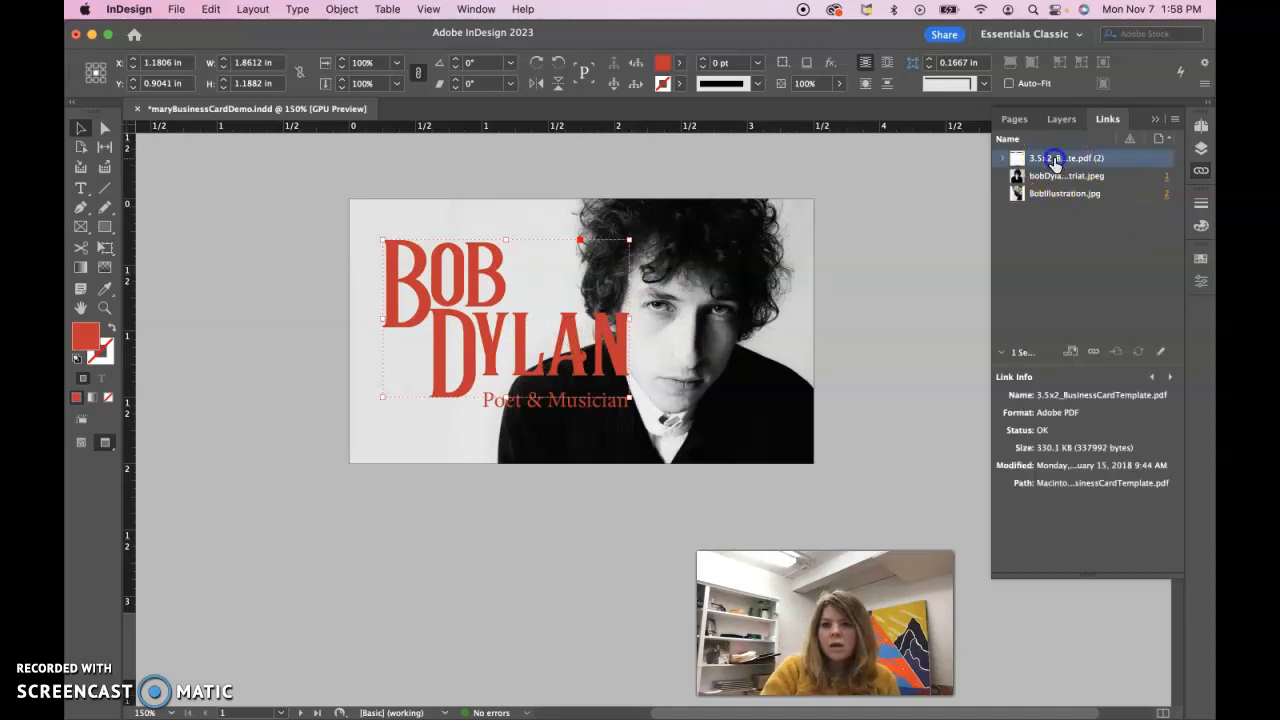
pyautogui.click(1050, 176)
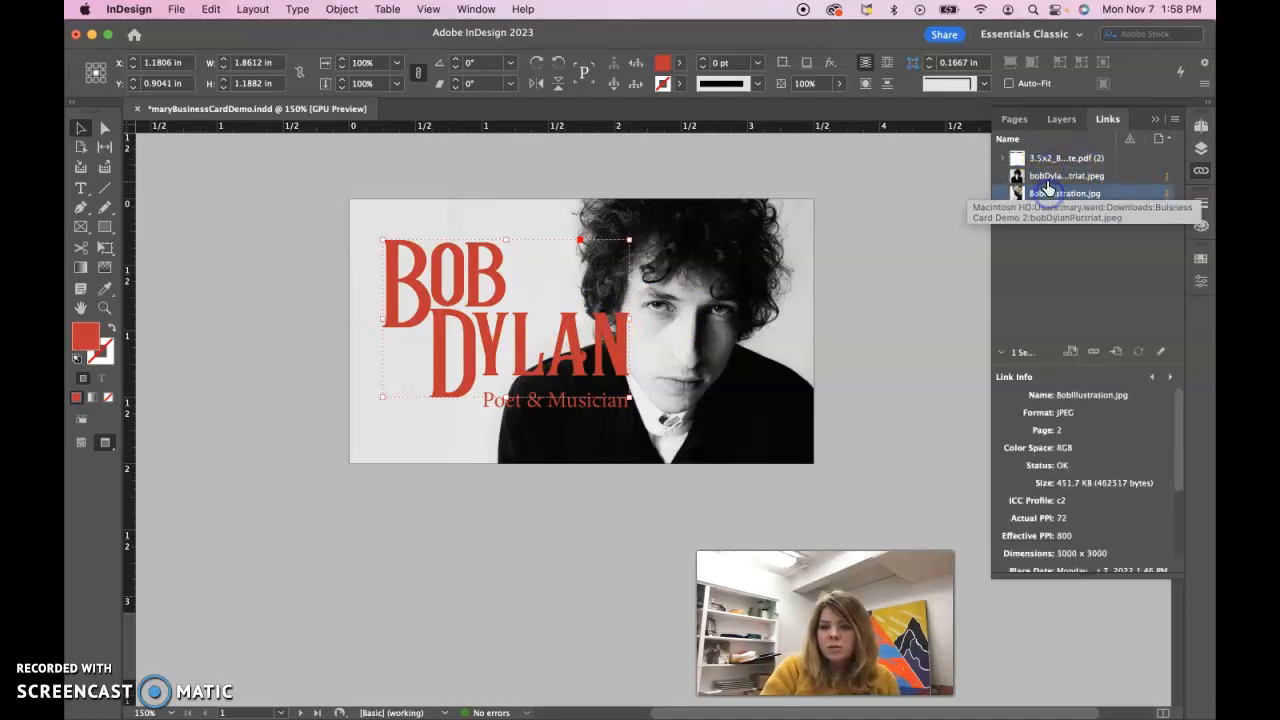
pyautogui.click(1048, 195)
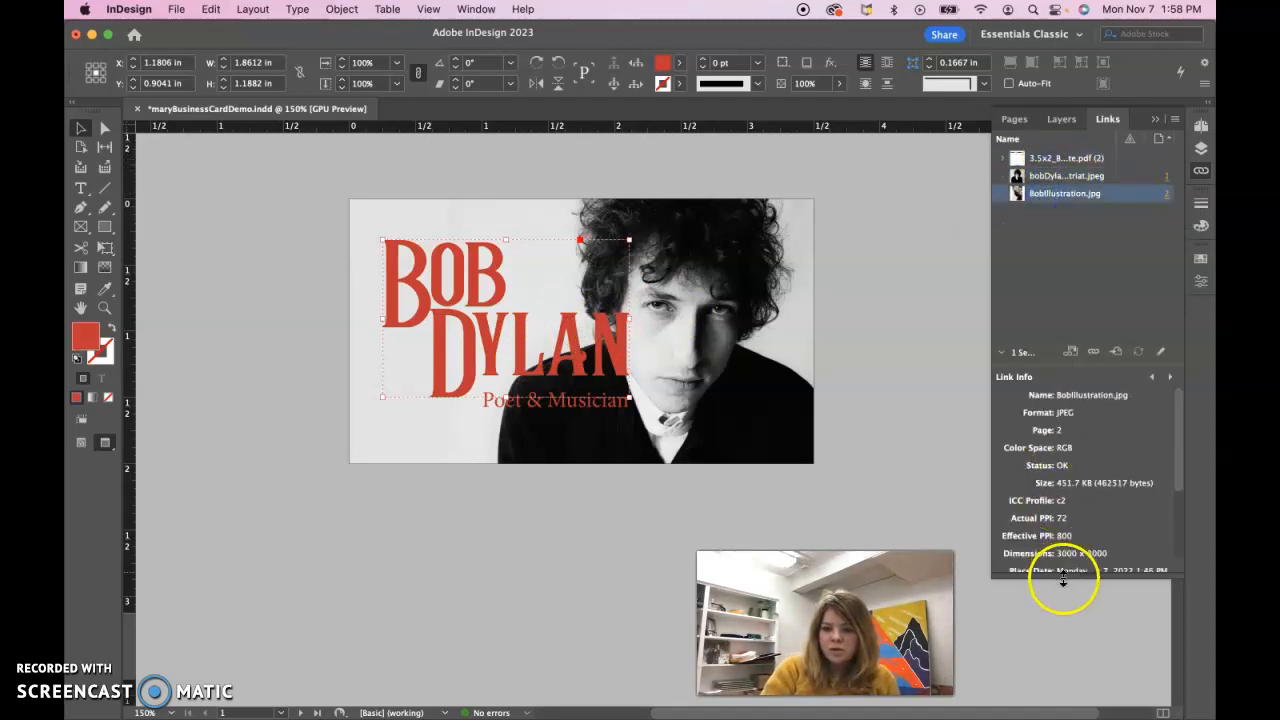
pyautogui.moveTo(1062, 578); pyautogui.dragTo(1075, 680)
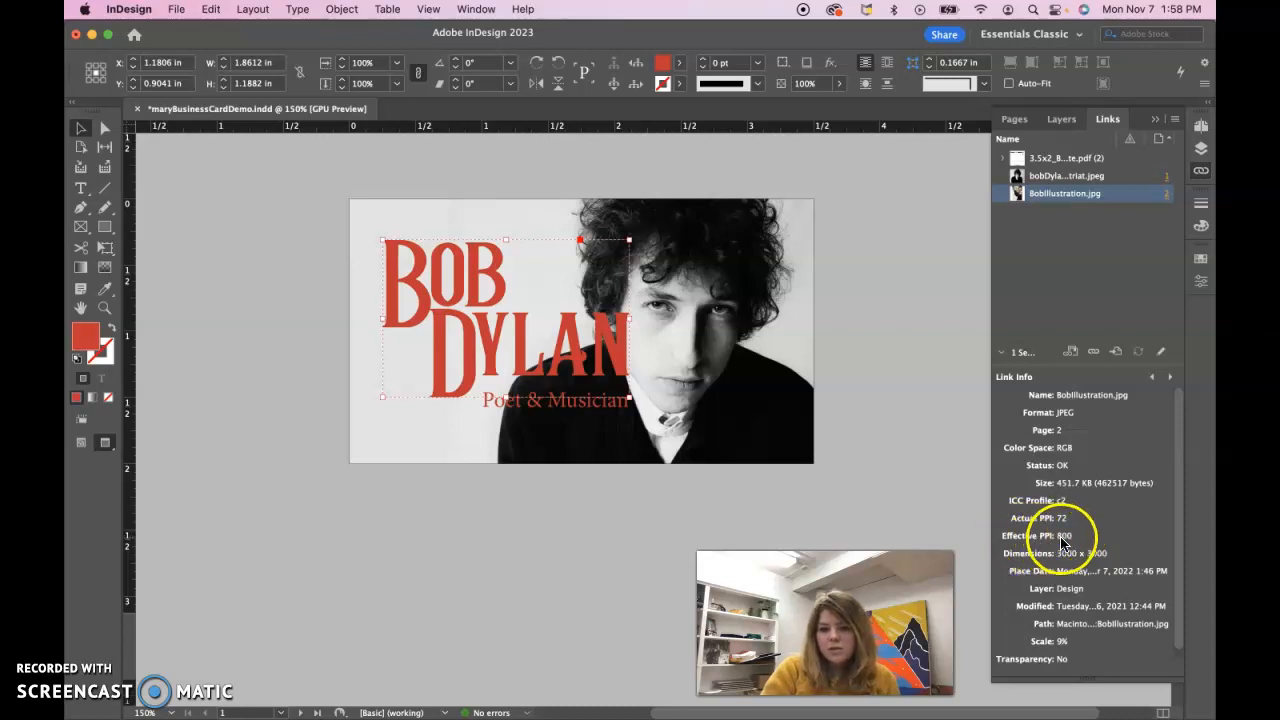
pyautogui.click(1063, 177)
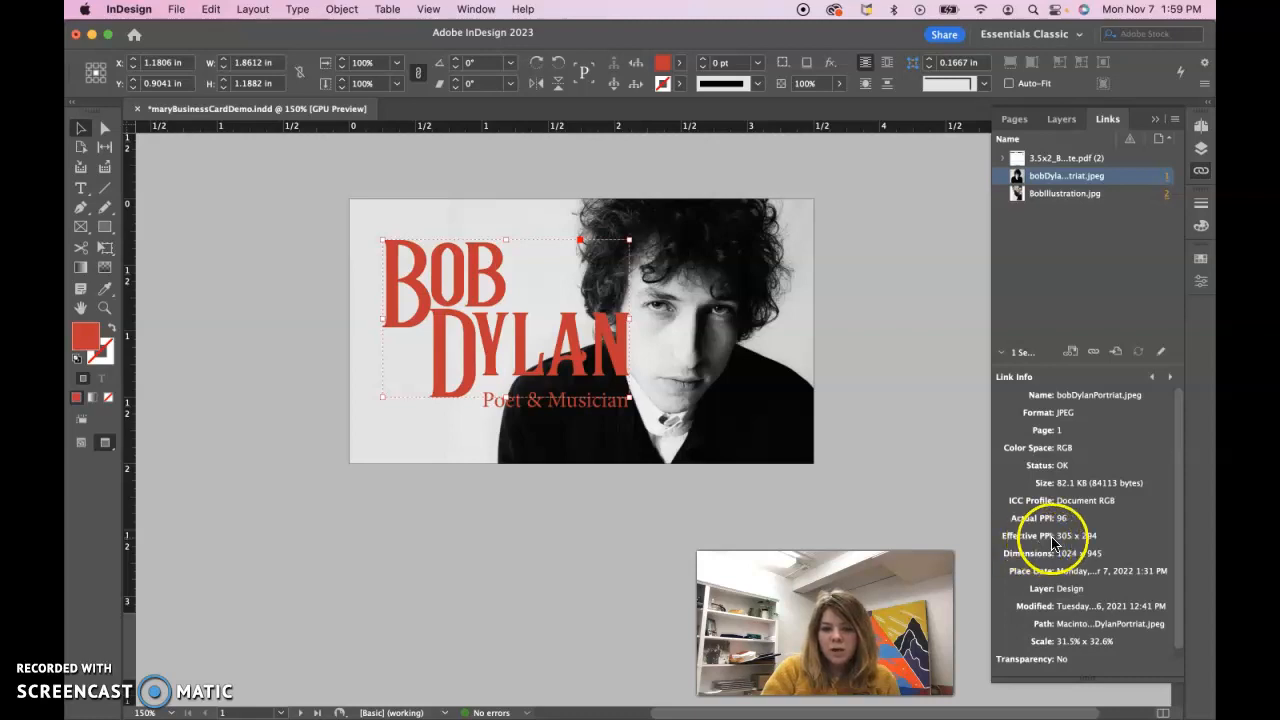
pyautogui.click(1052, 194)
pyautogui.click(1051, 180)
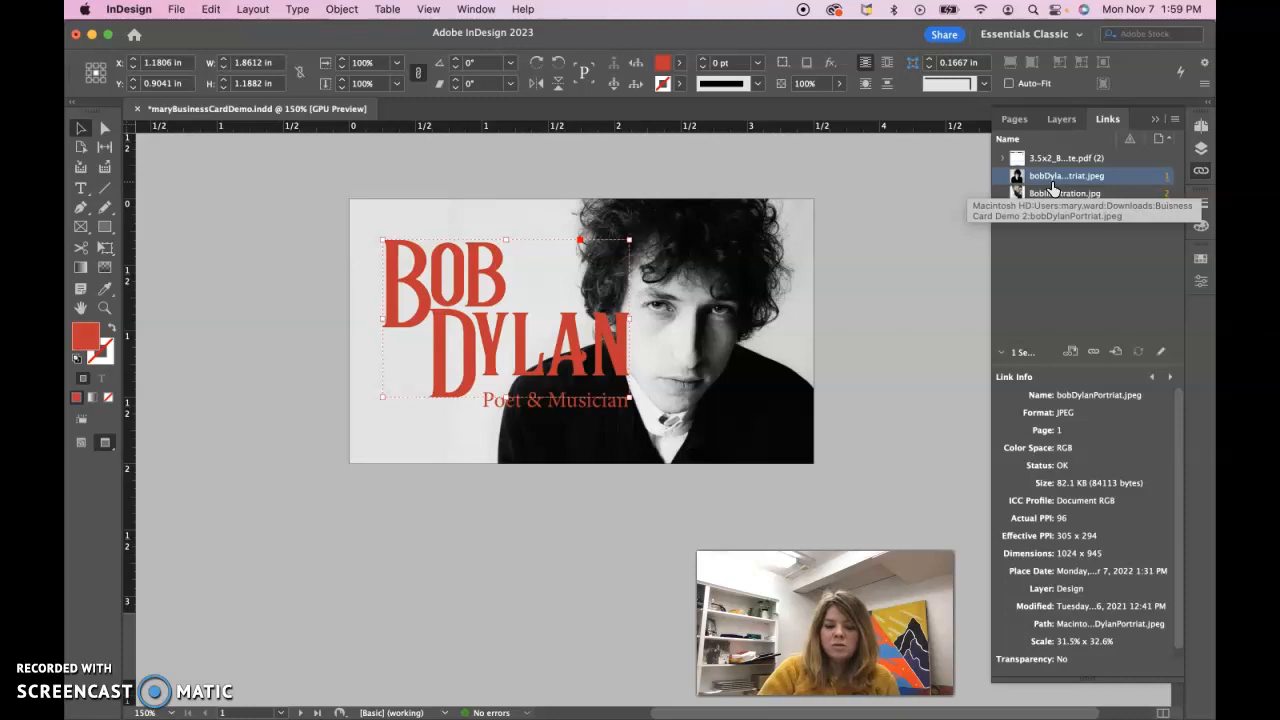